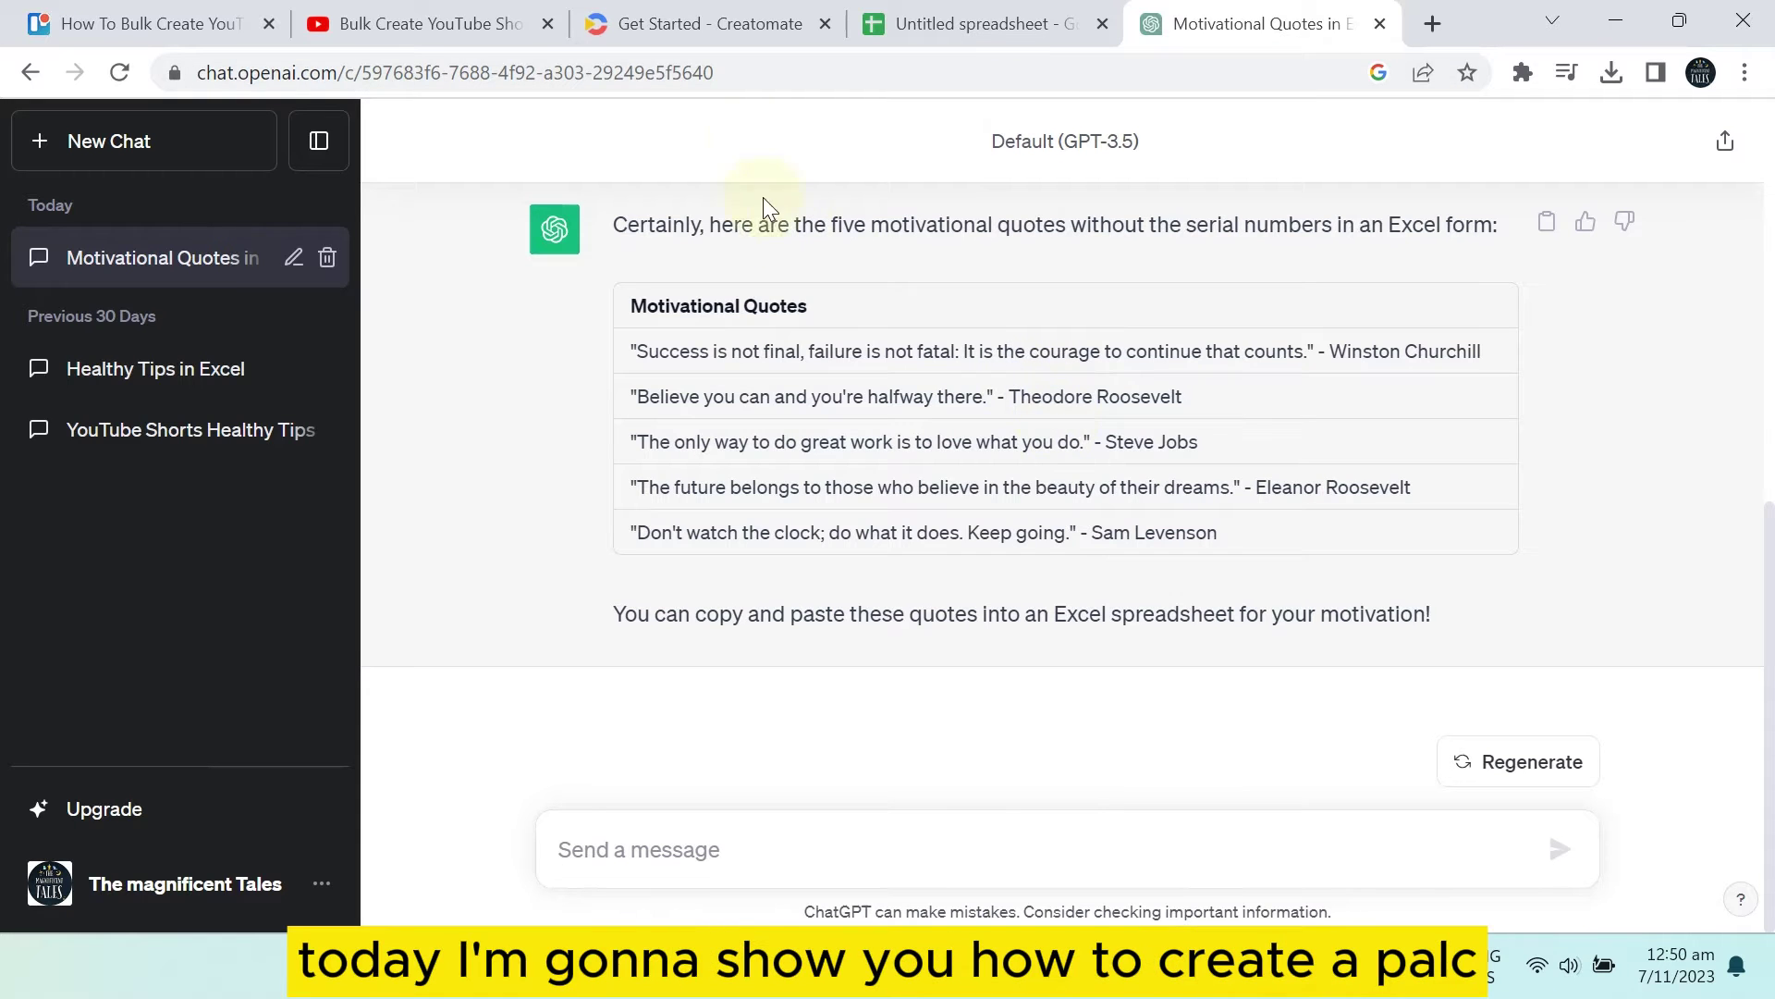
Ask ChatGPT for five motivational lines in Excel form and copy the reply's code block
click(707, 24)
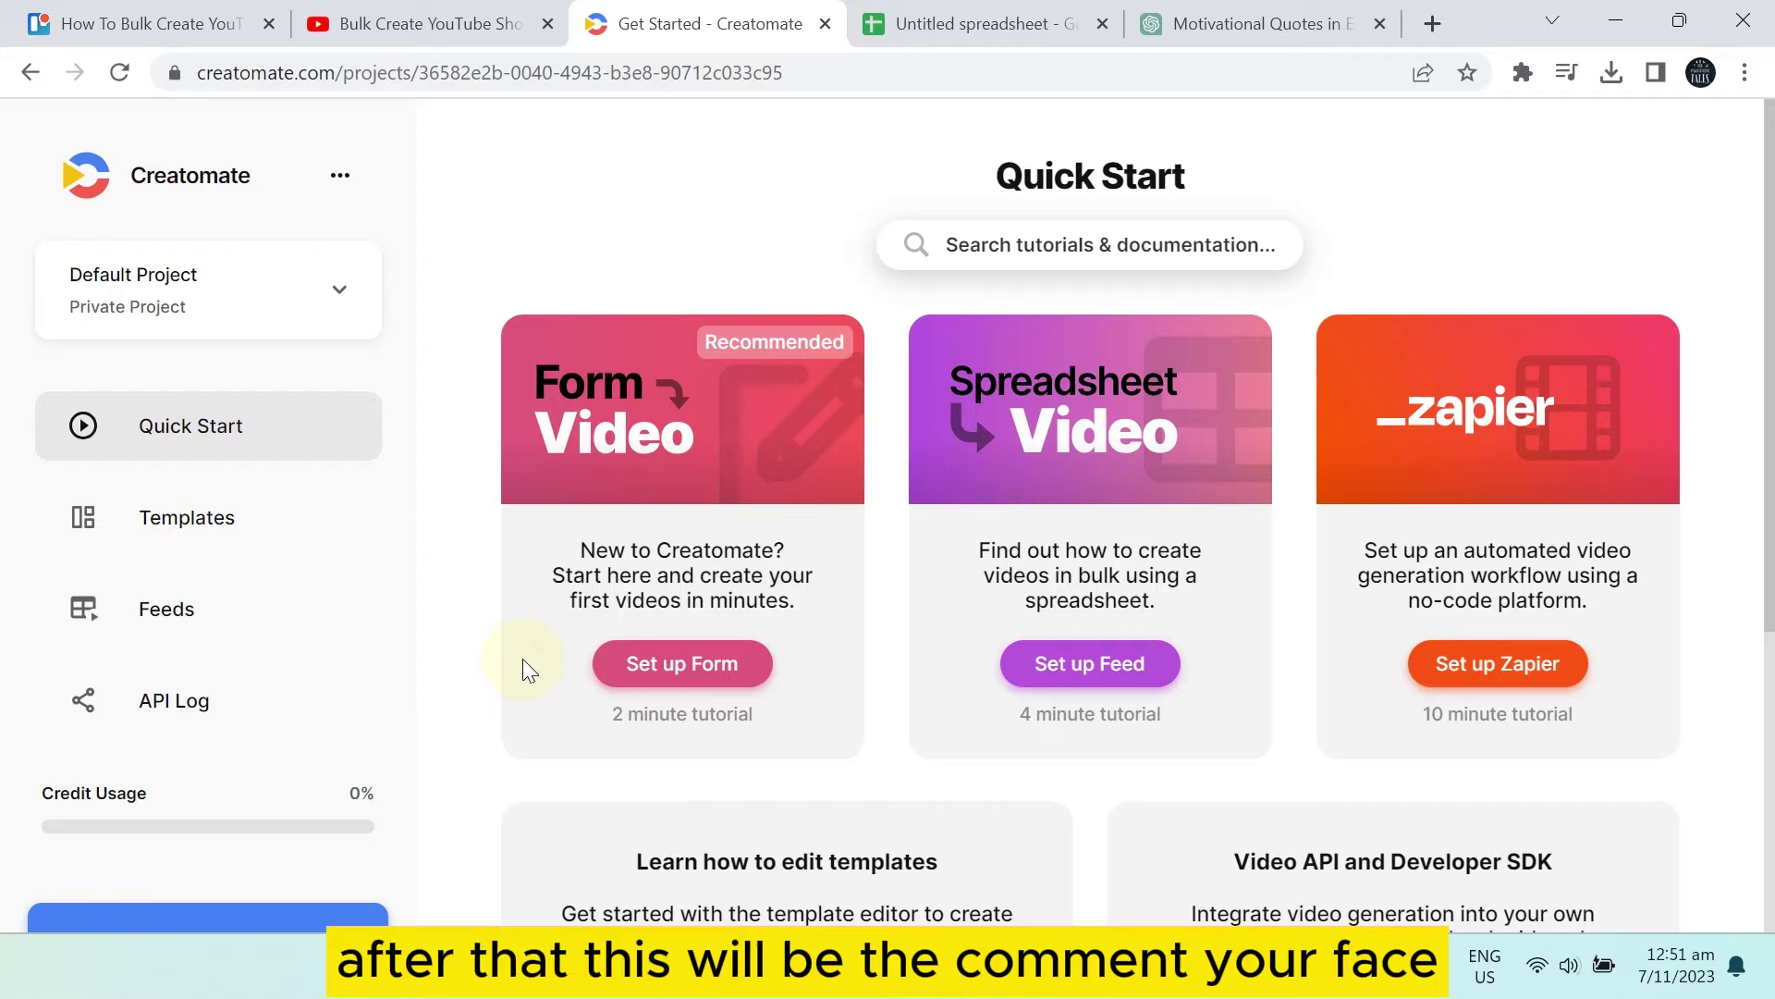
click(1201, 12)
click(639, 854)
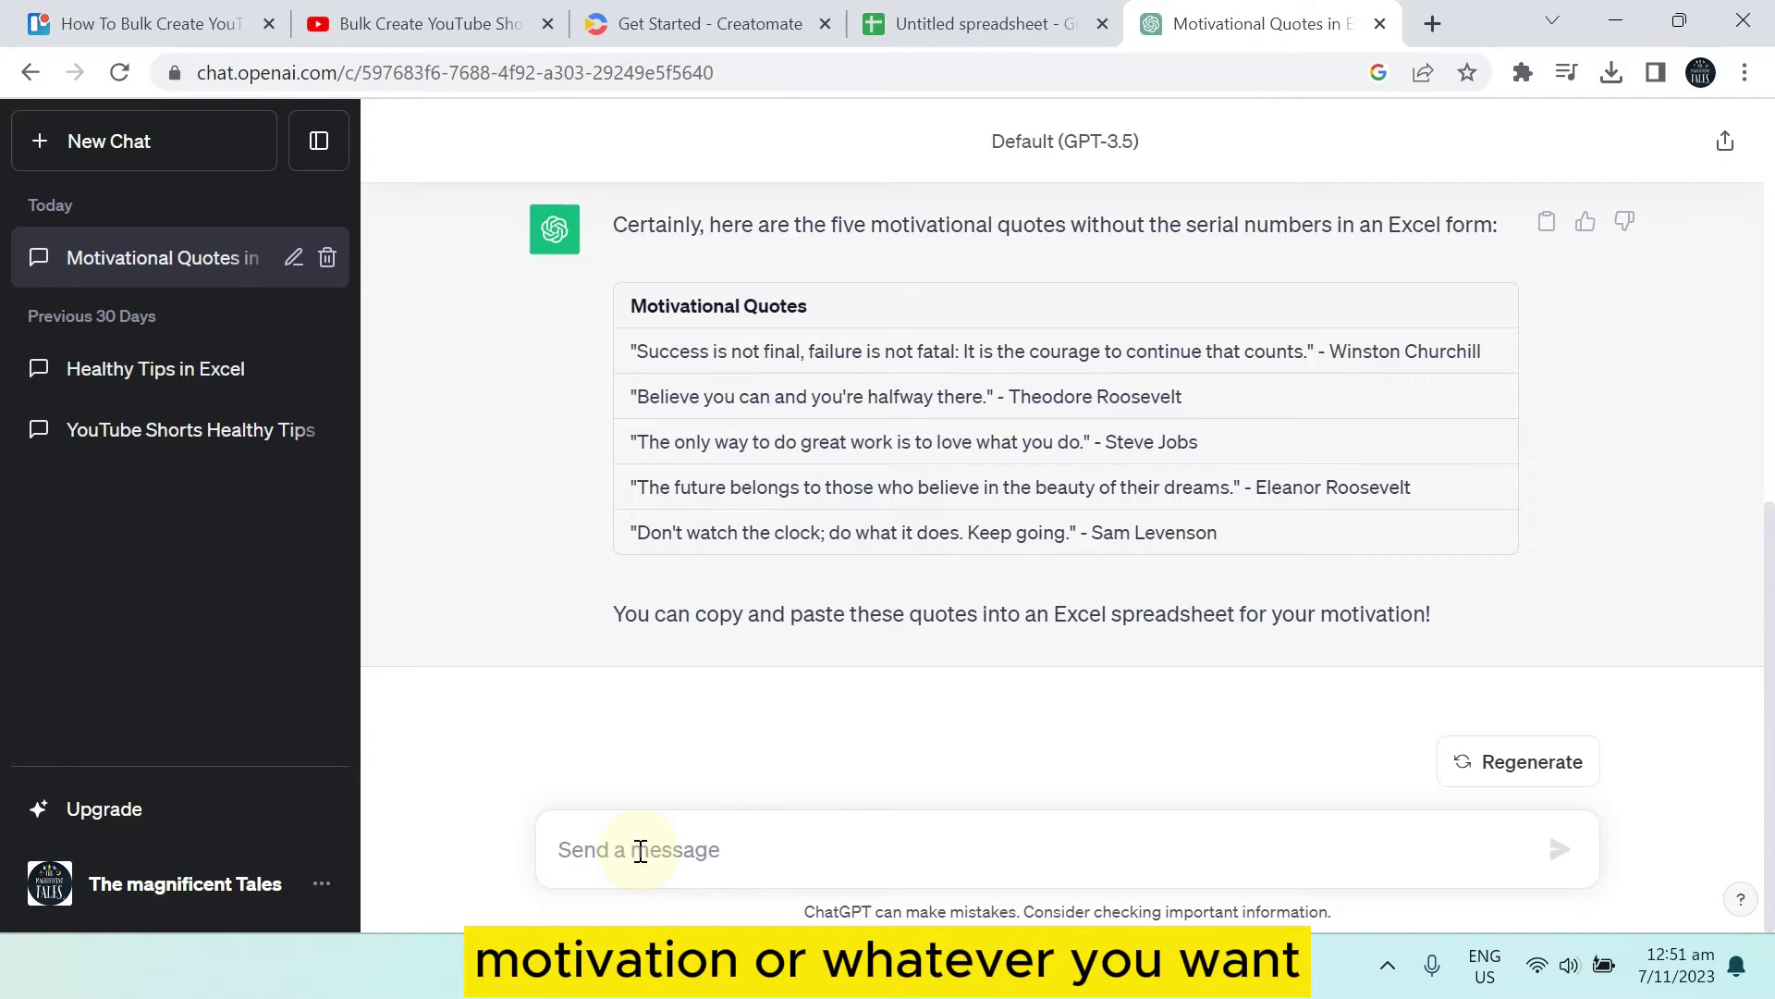
text(5 motivational line in exc)
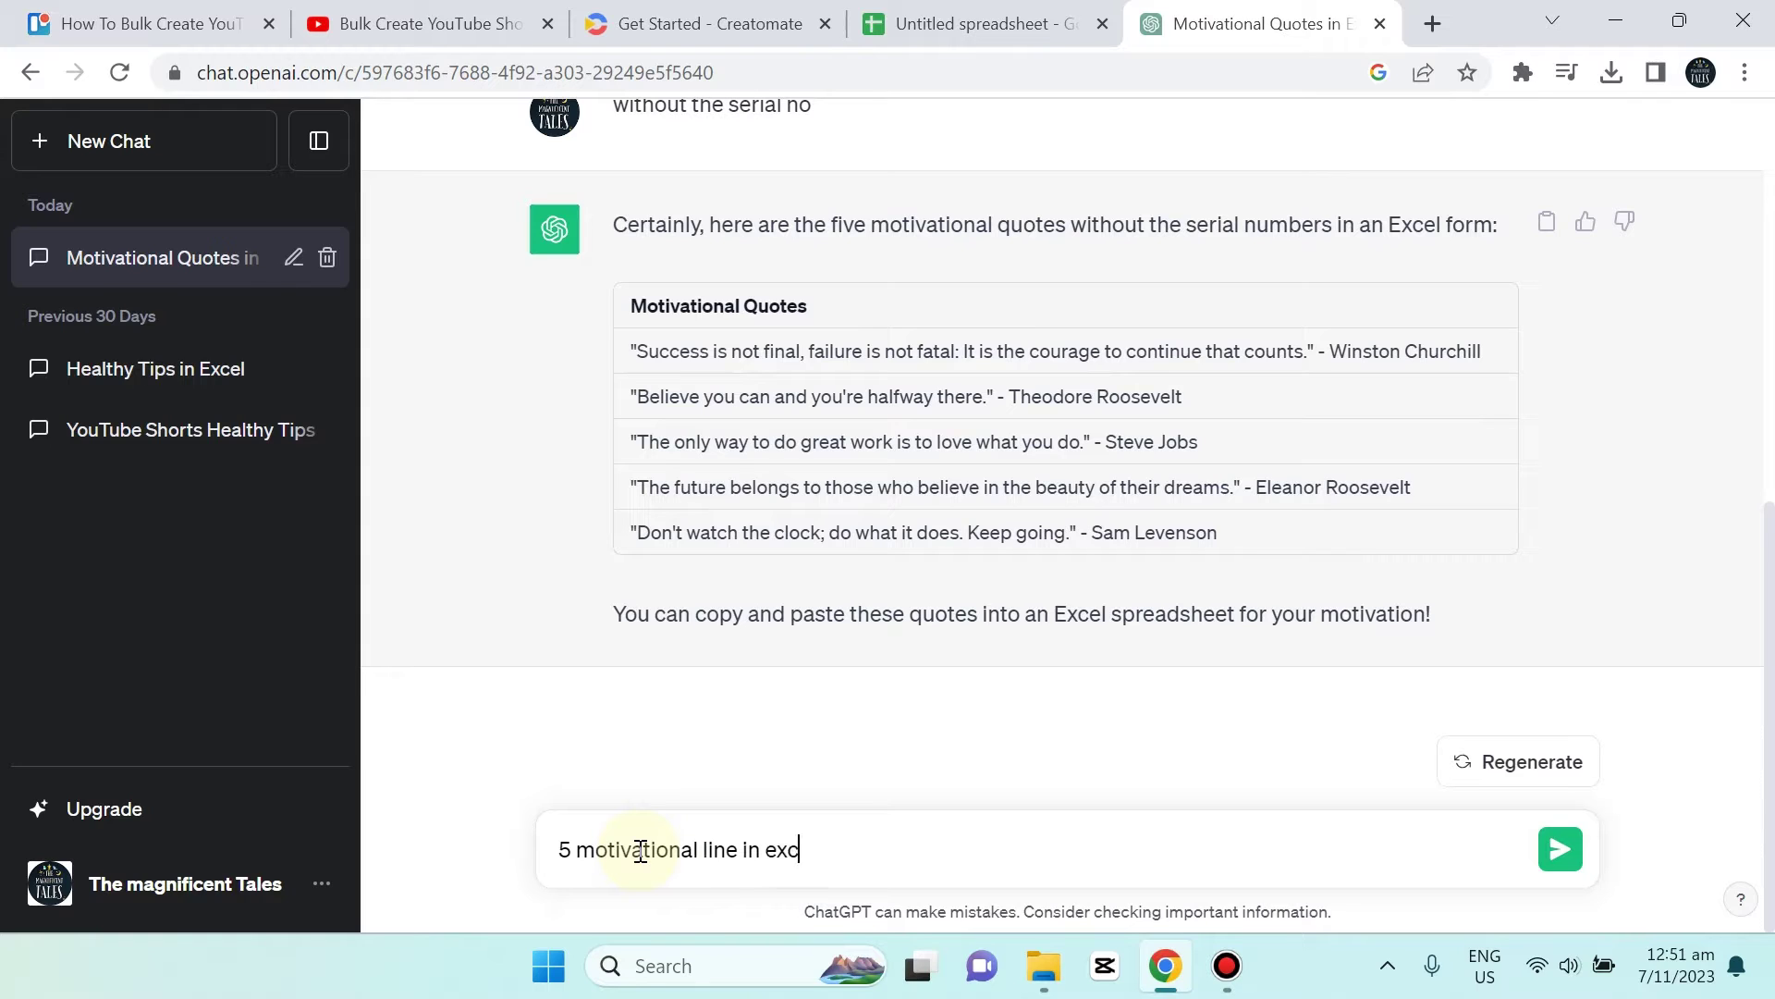
text(form)
key(Return)
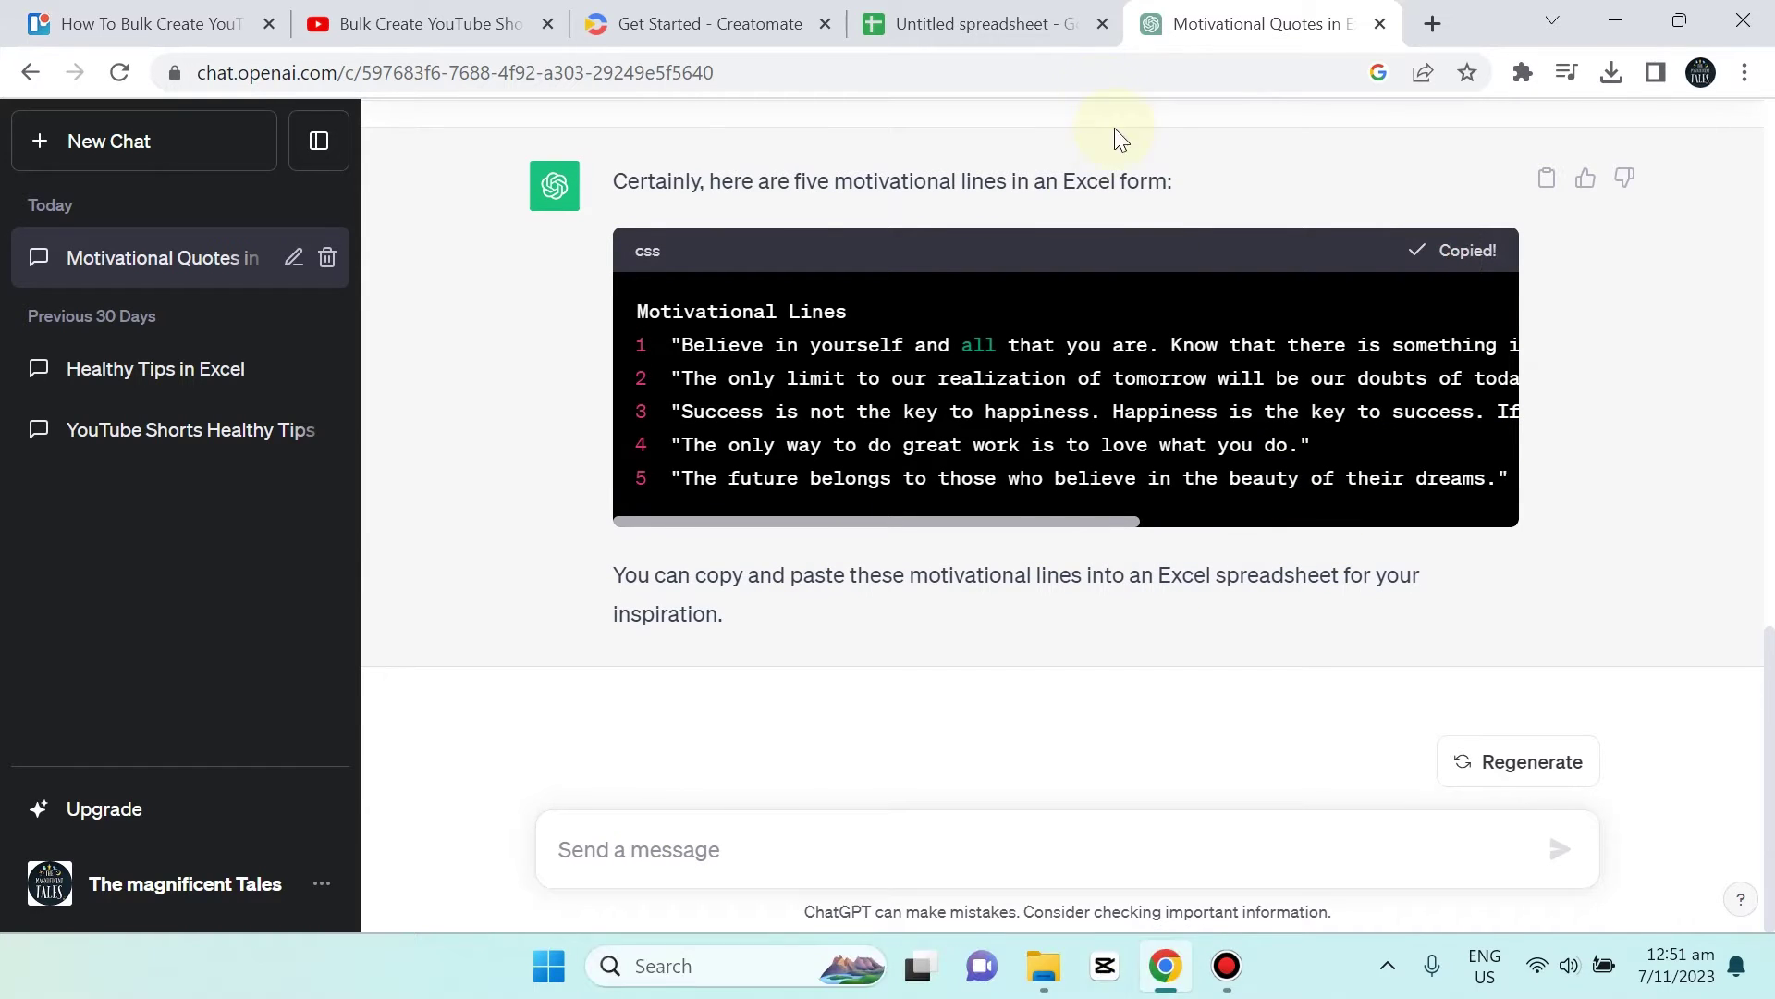
Paste the copied motivational lines into the blank spreadsheet starting at cell A1
click(957, 24)
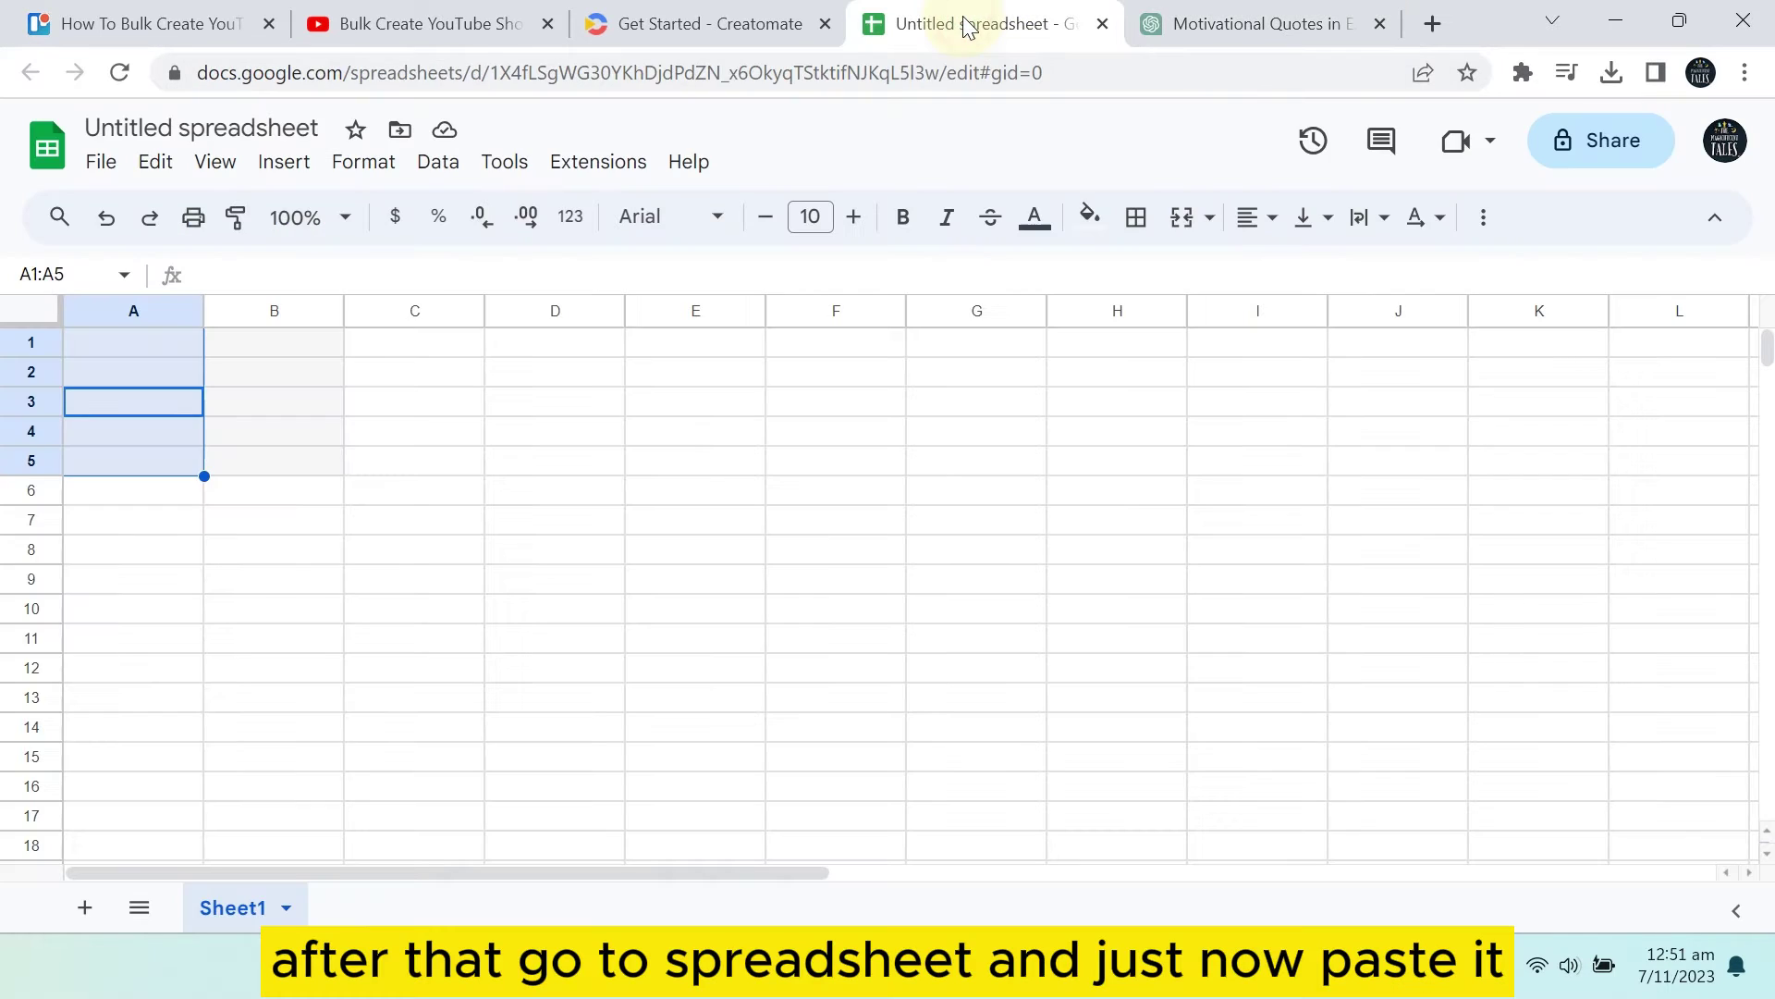
click(144, 341)
right_click(144, 342)
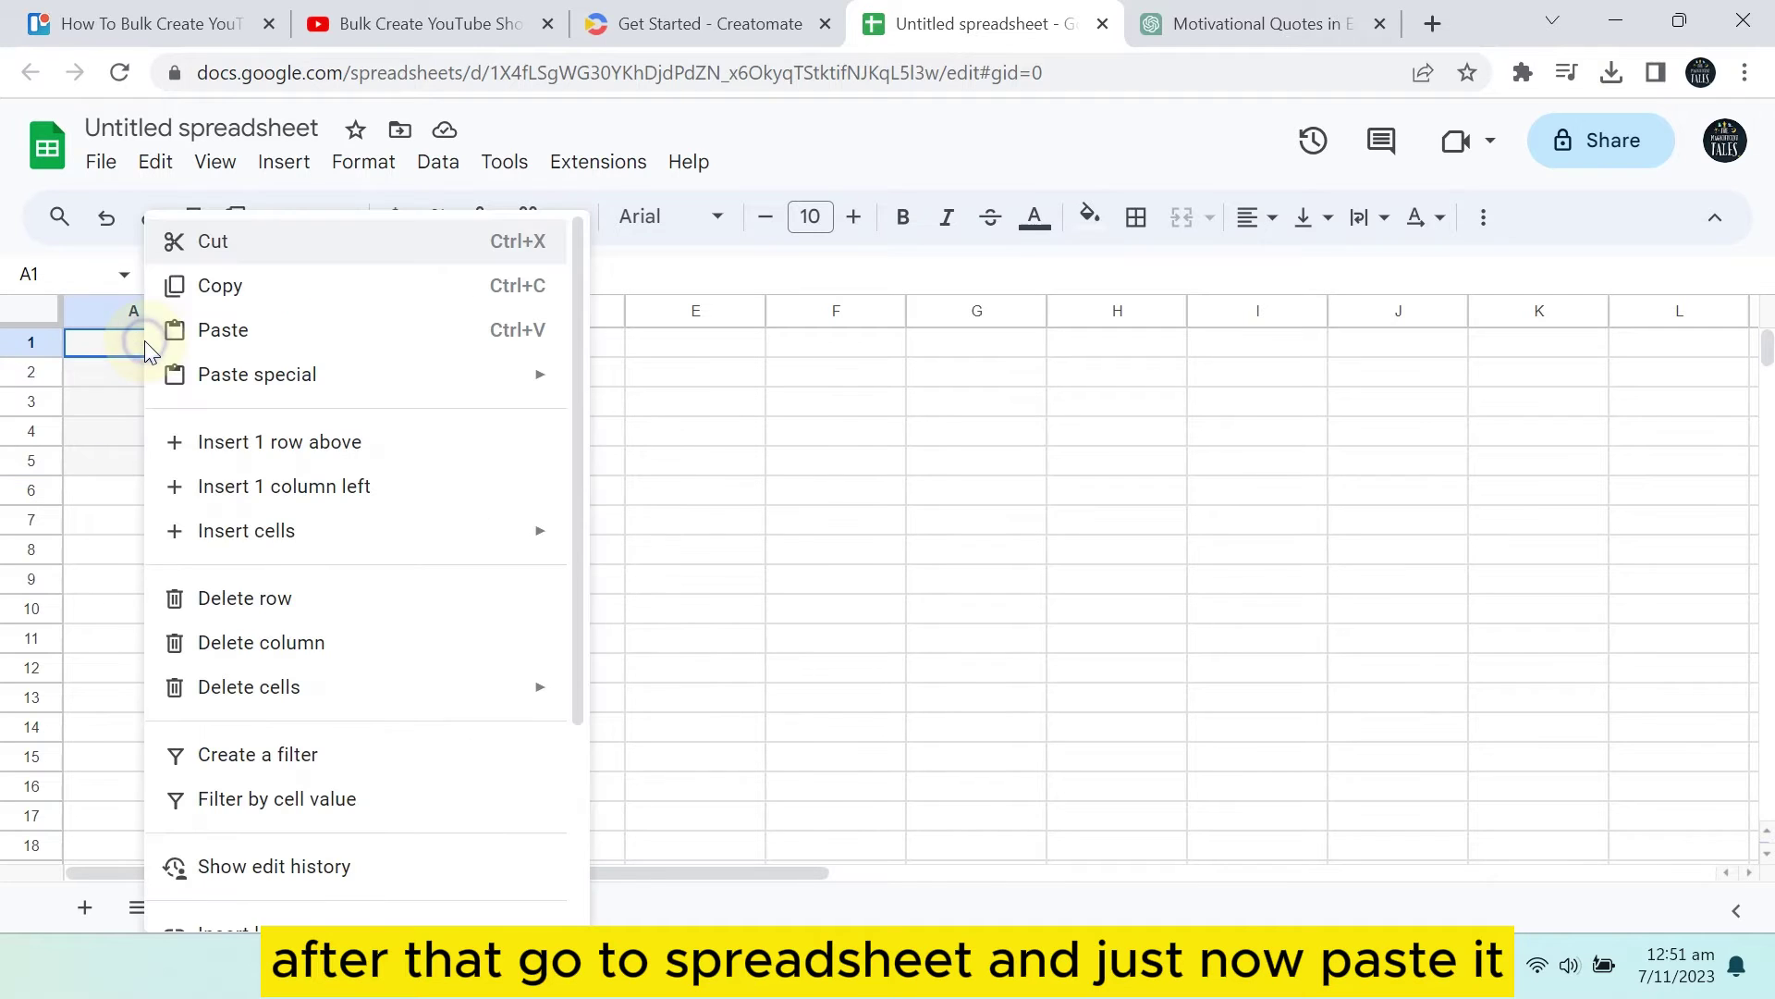
click(197, 340)
click(351, 520)
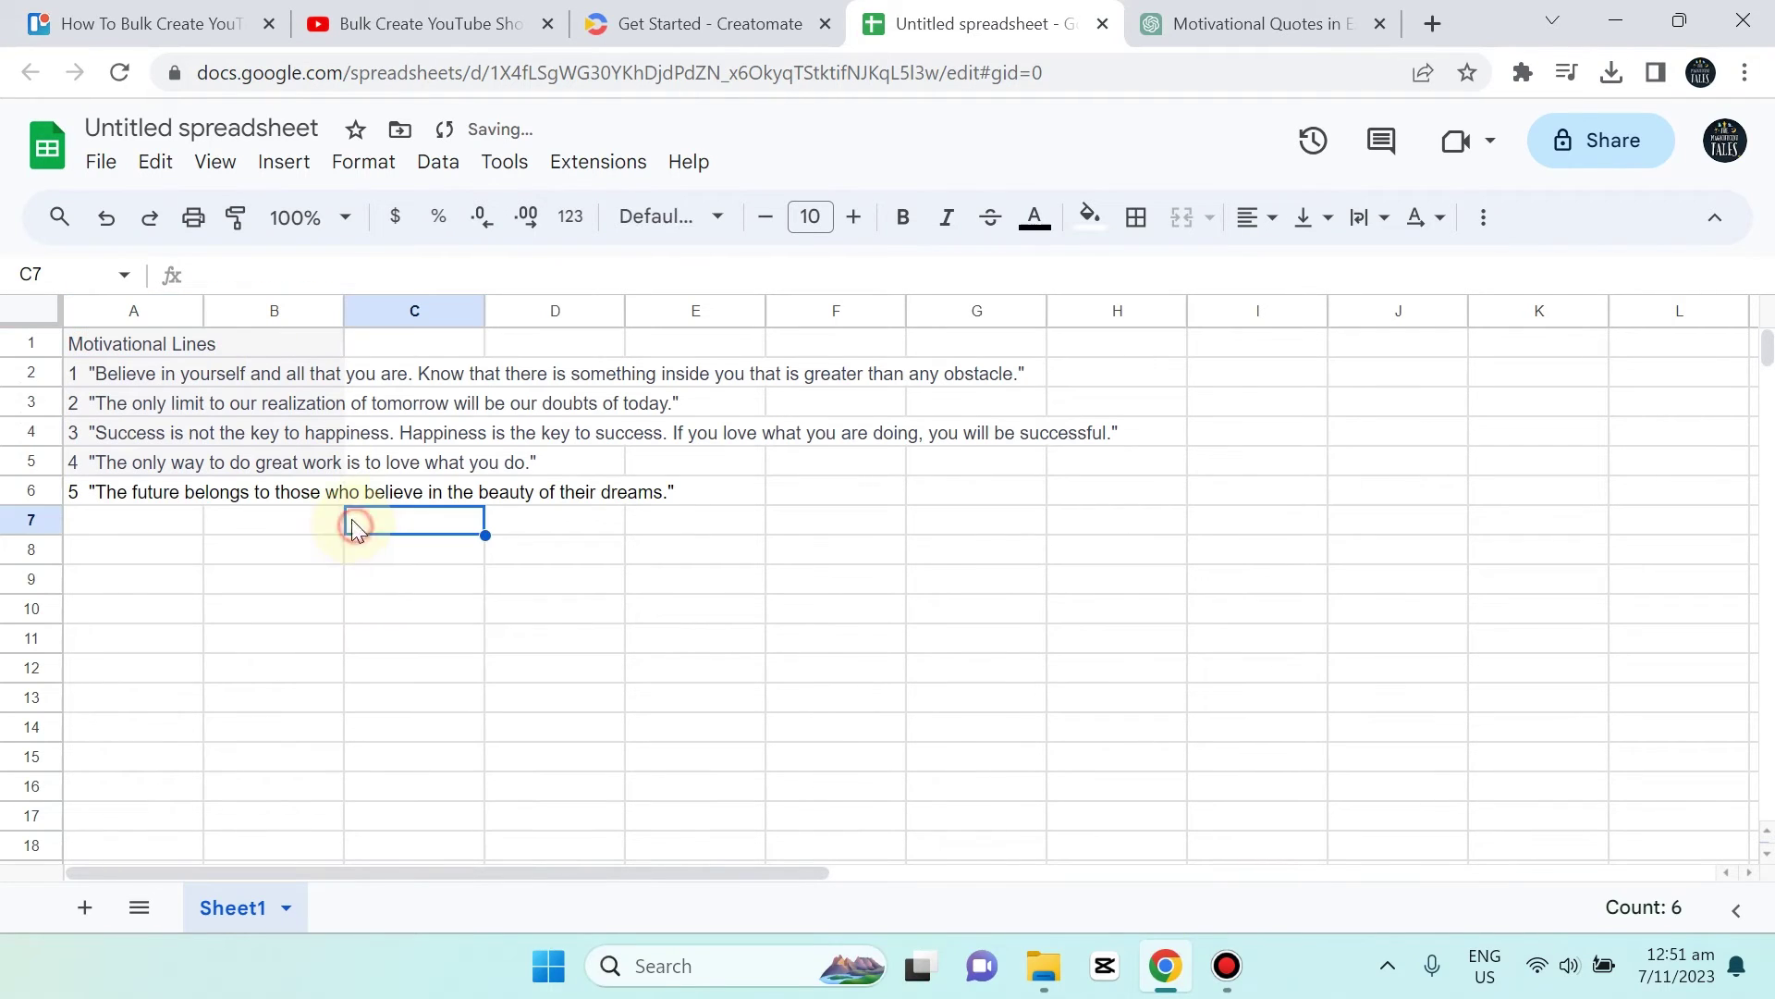
Remove the 'Motivational Lines' heading row and download the sheet as a CSV file
click(223, 333)
click(192, 345)
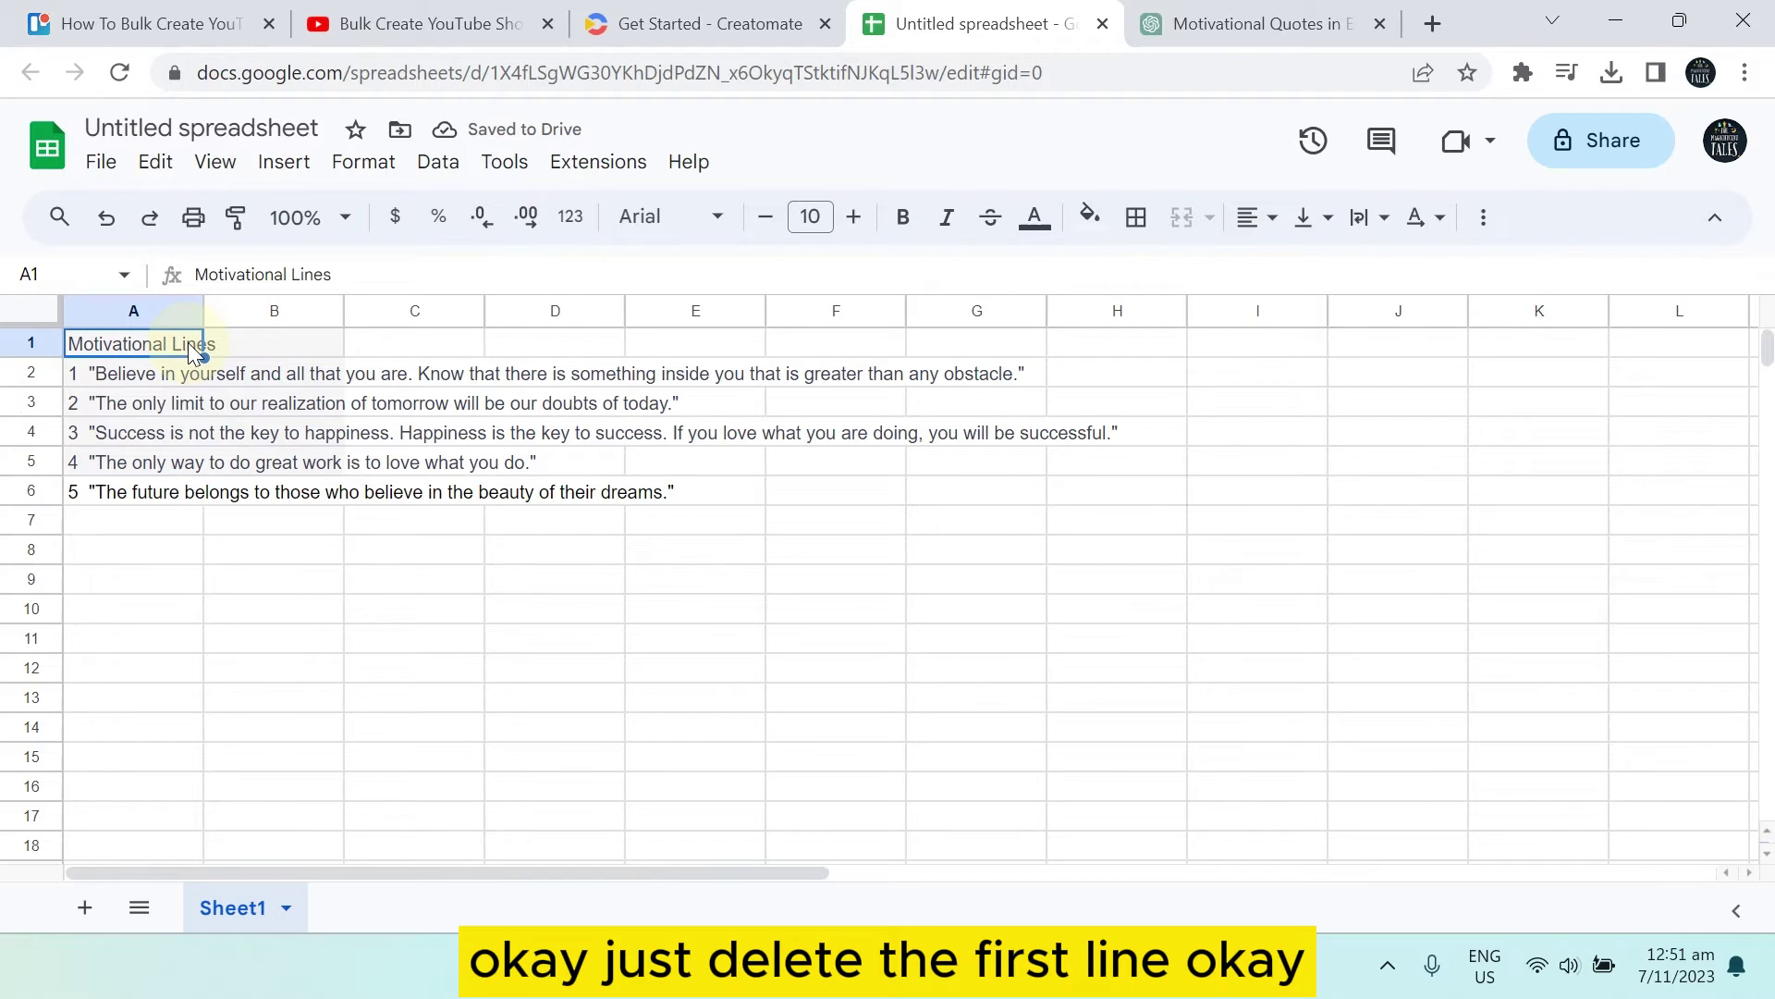
key(Delete)
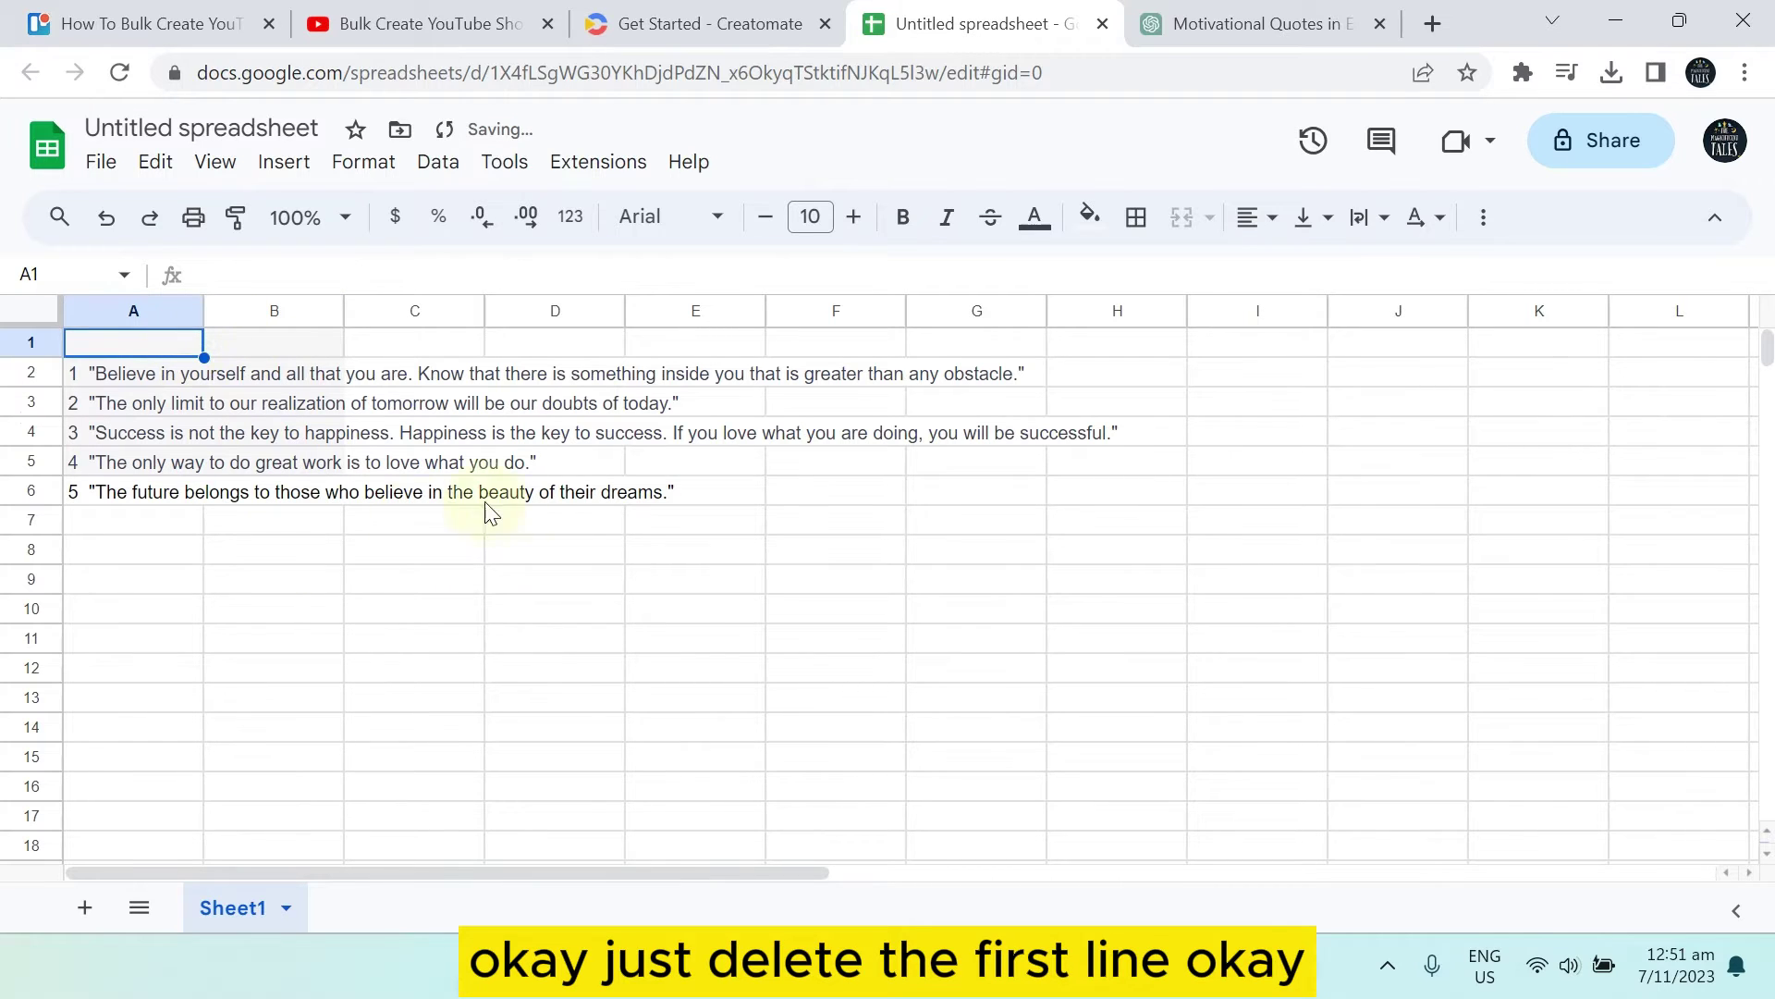
click(576, 504)
click(97, 350)
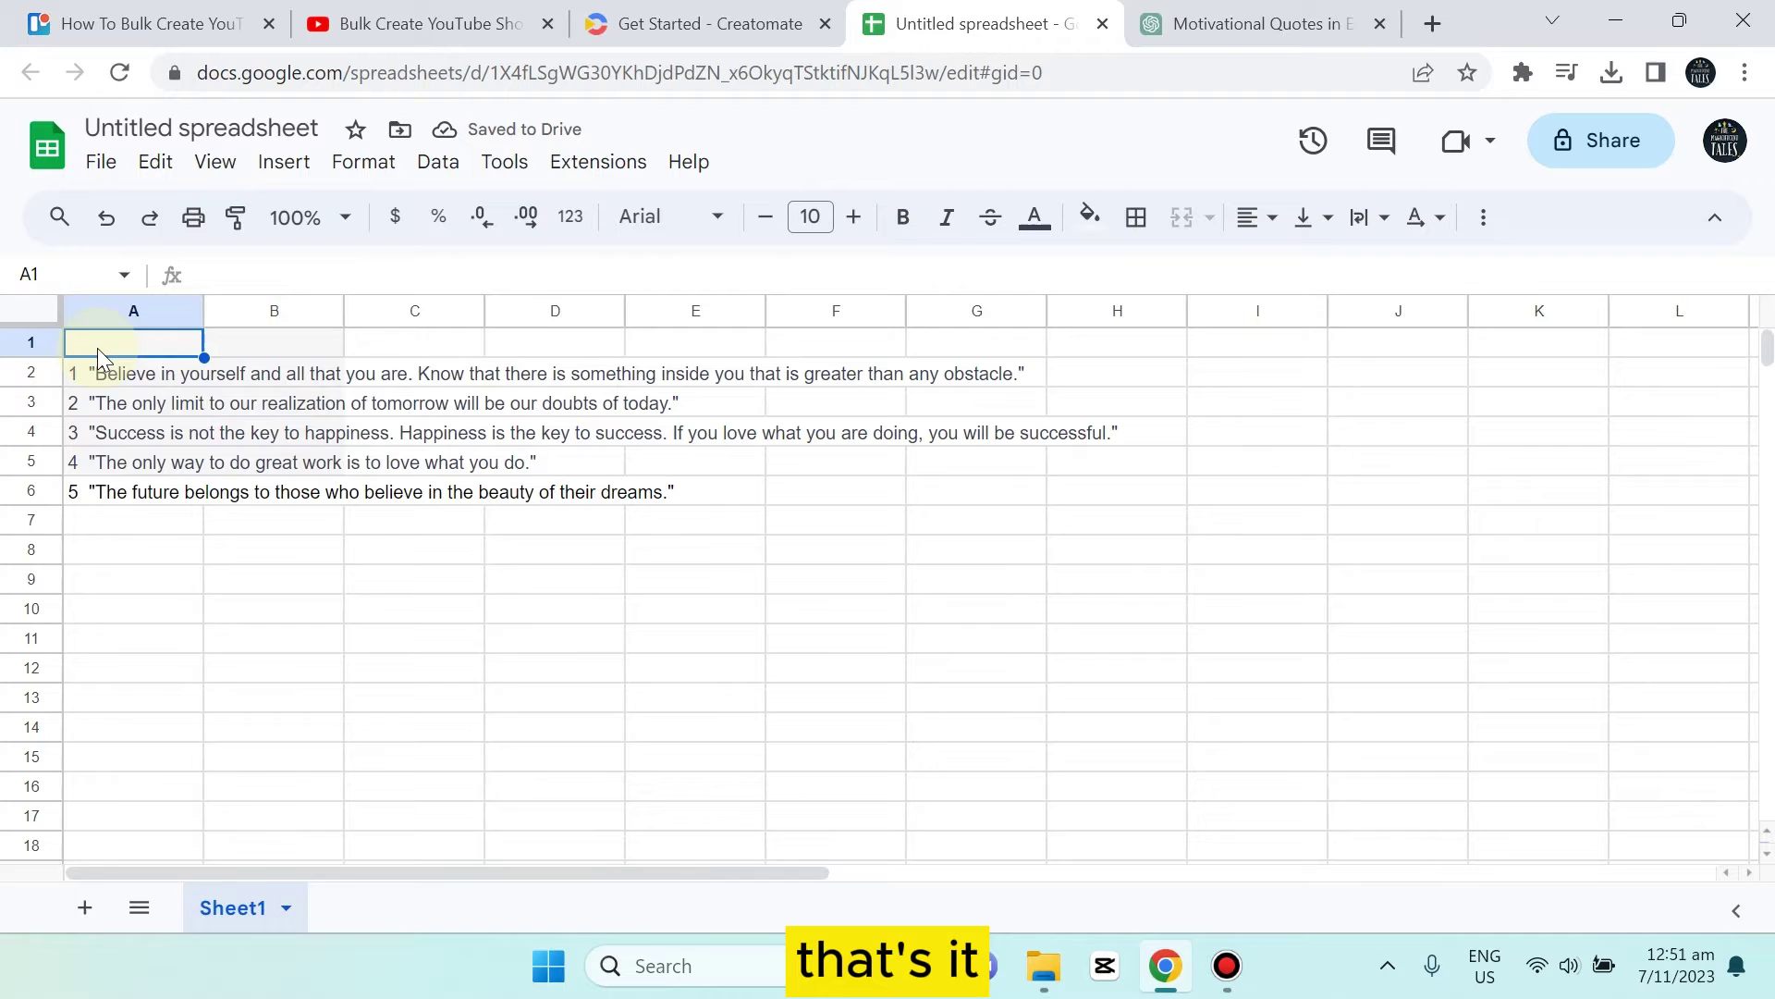
right_click(97, 348)
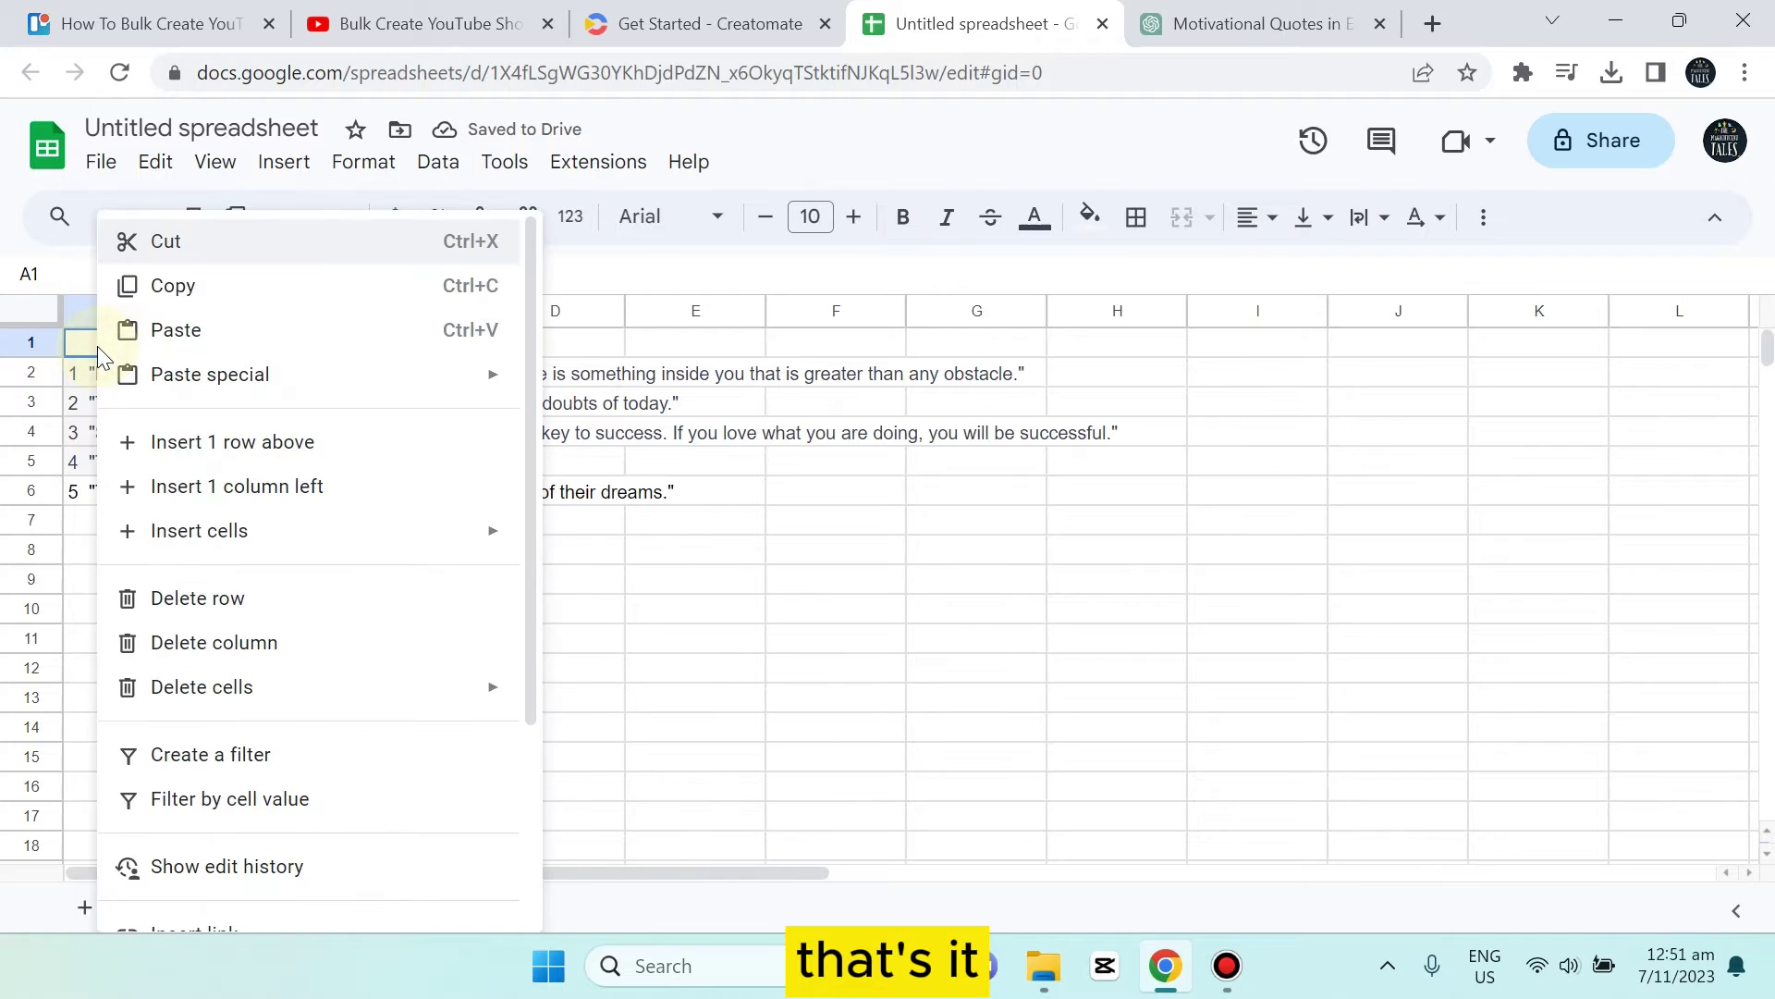
click(202, 601)
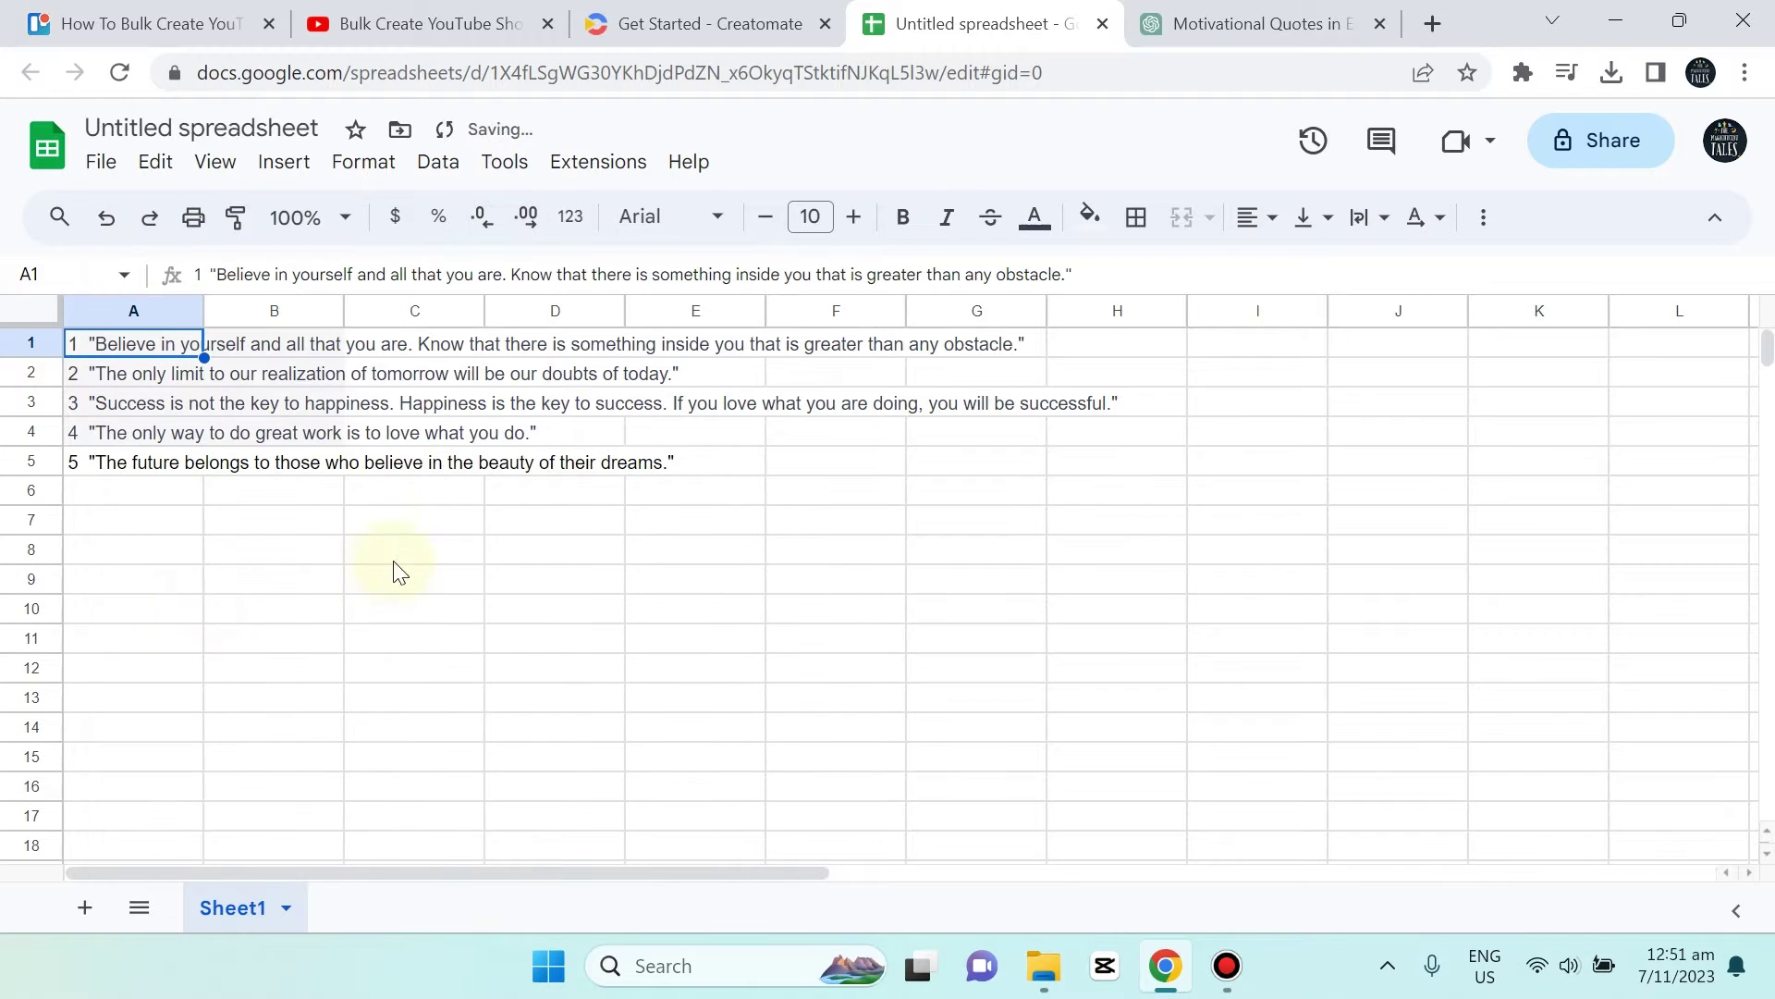
click(100, 163)
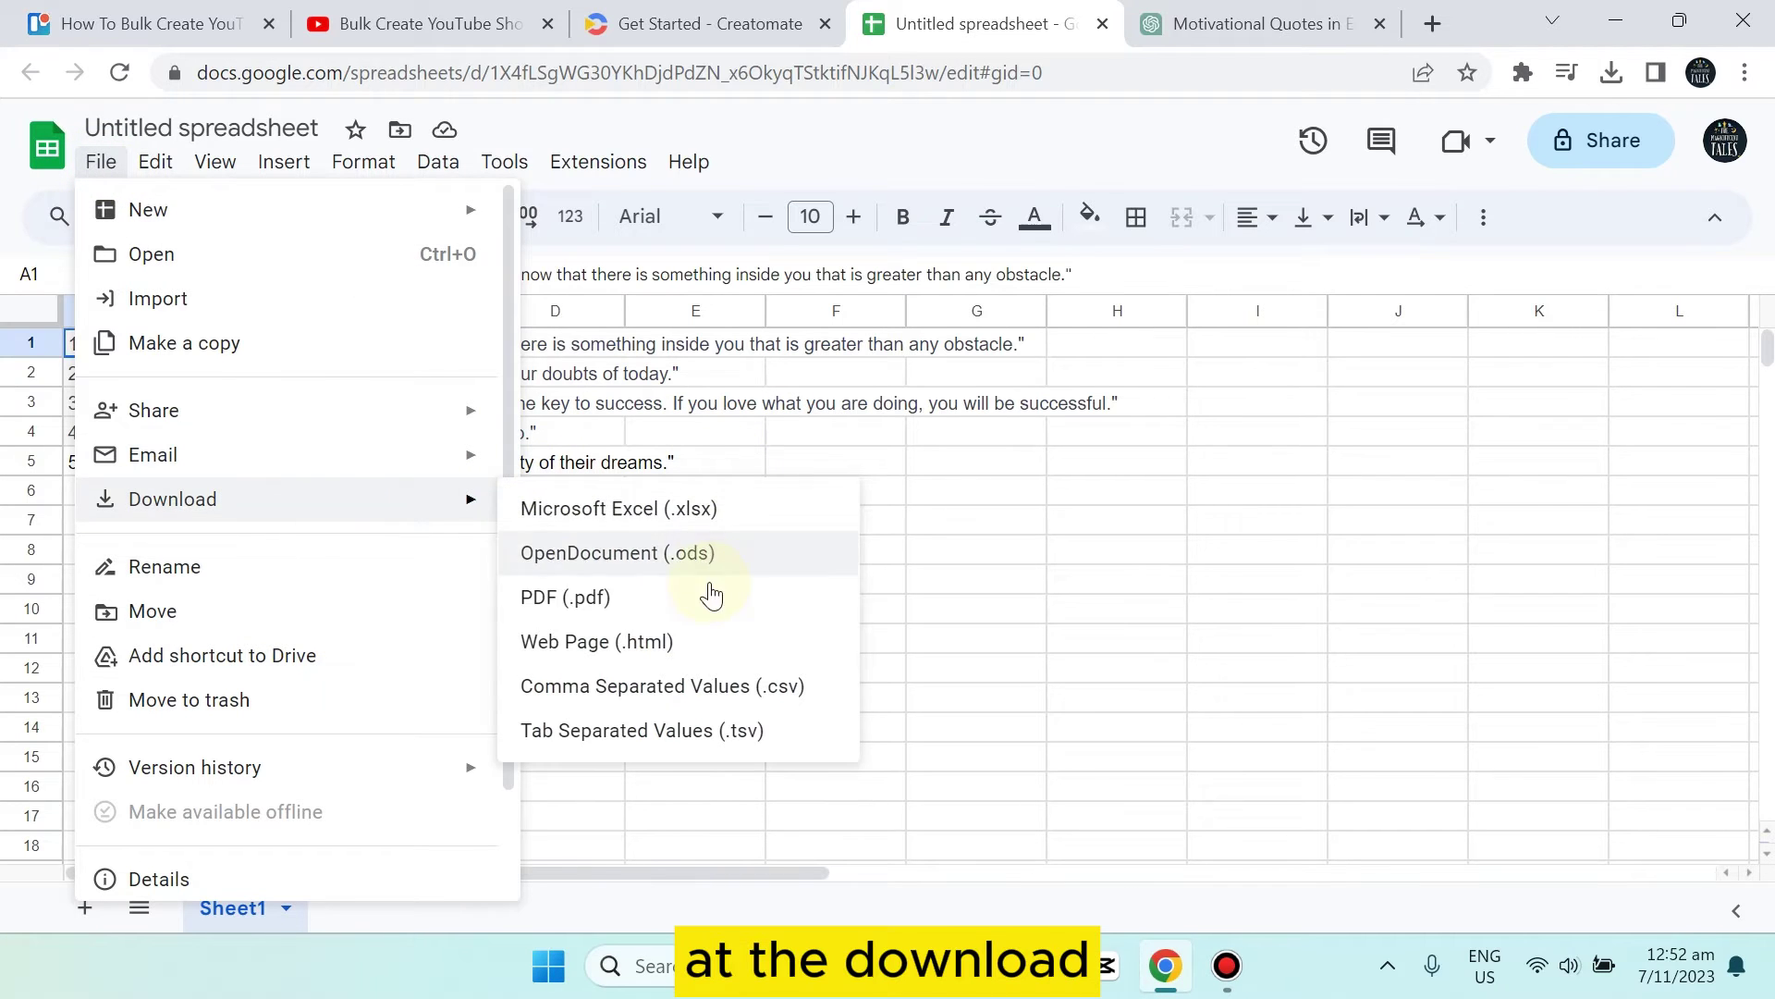
mouse_move(172, 499)
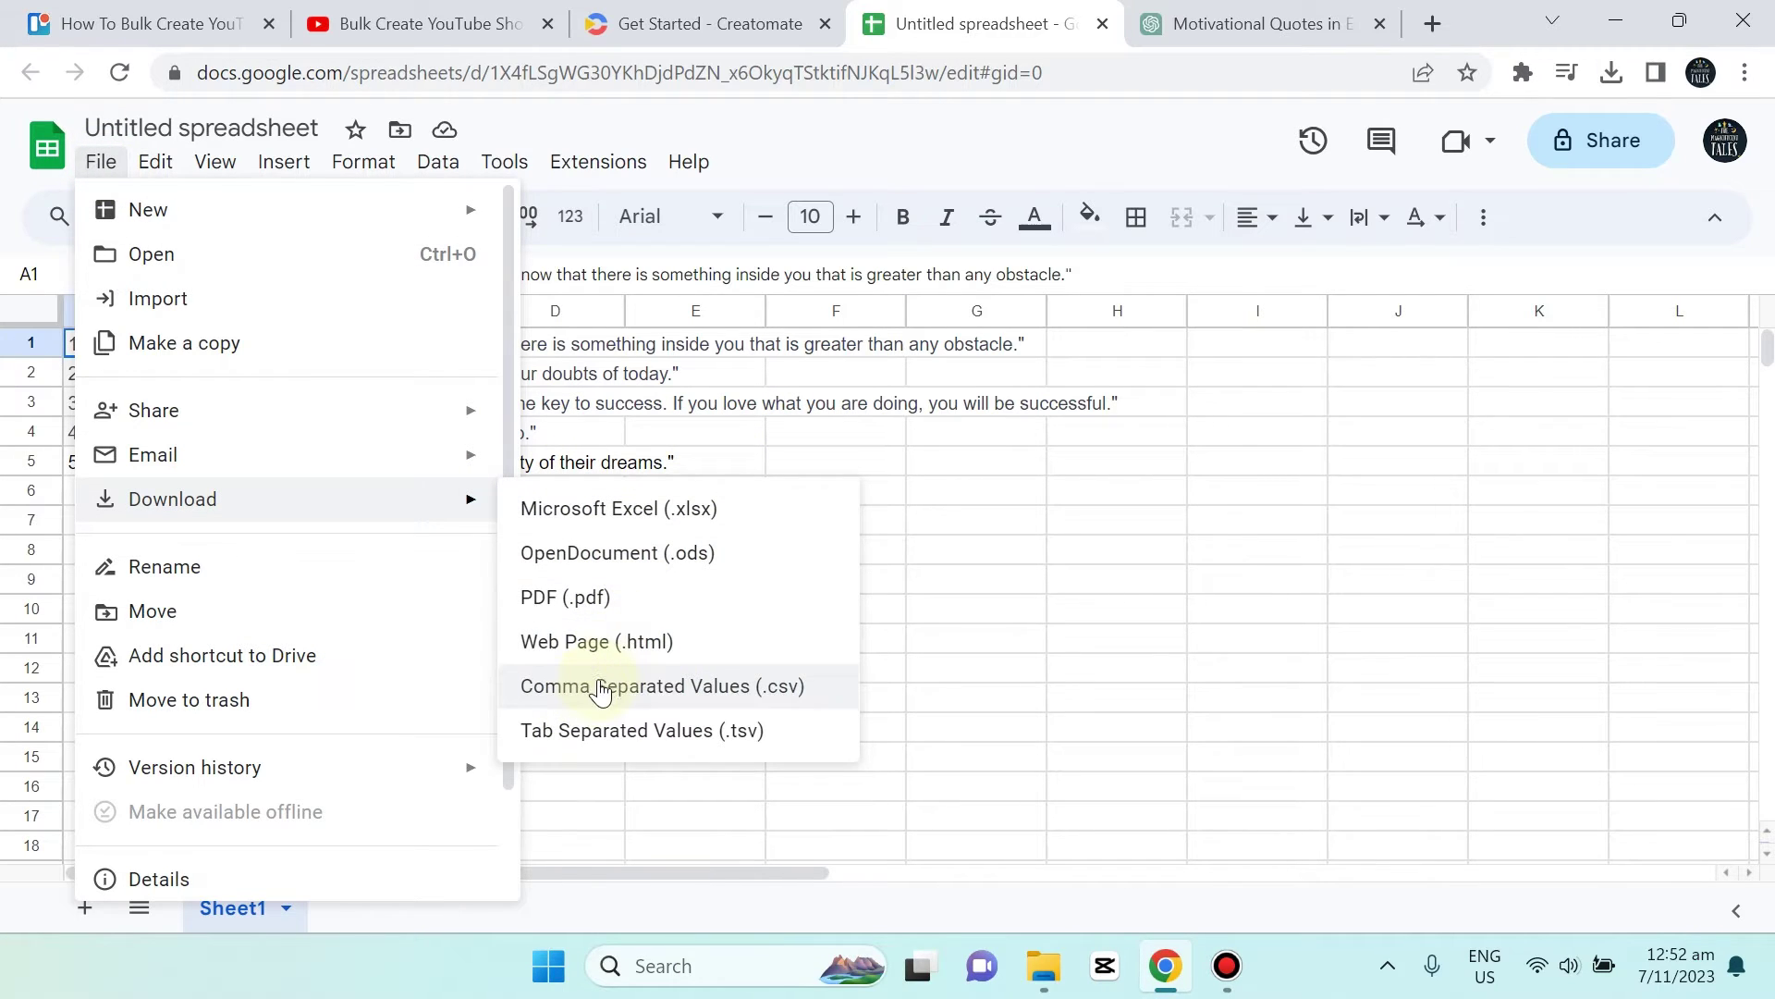
click(746, 688)
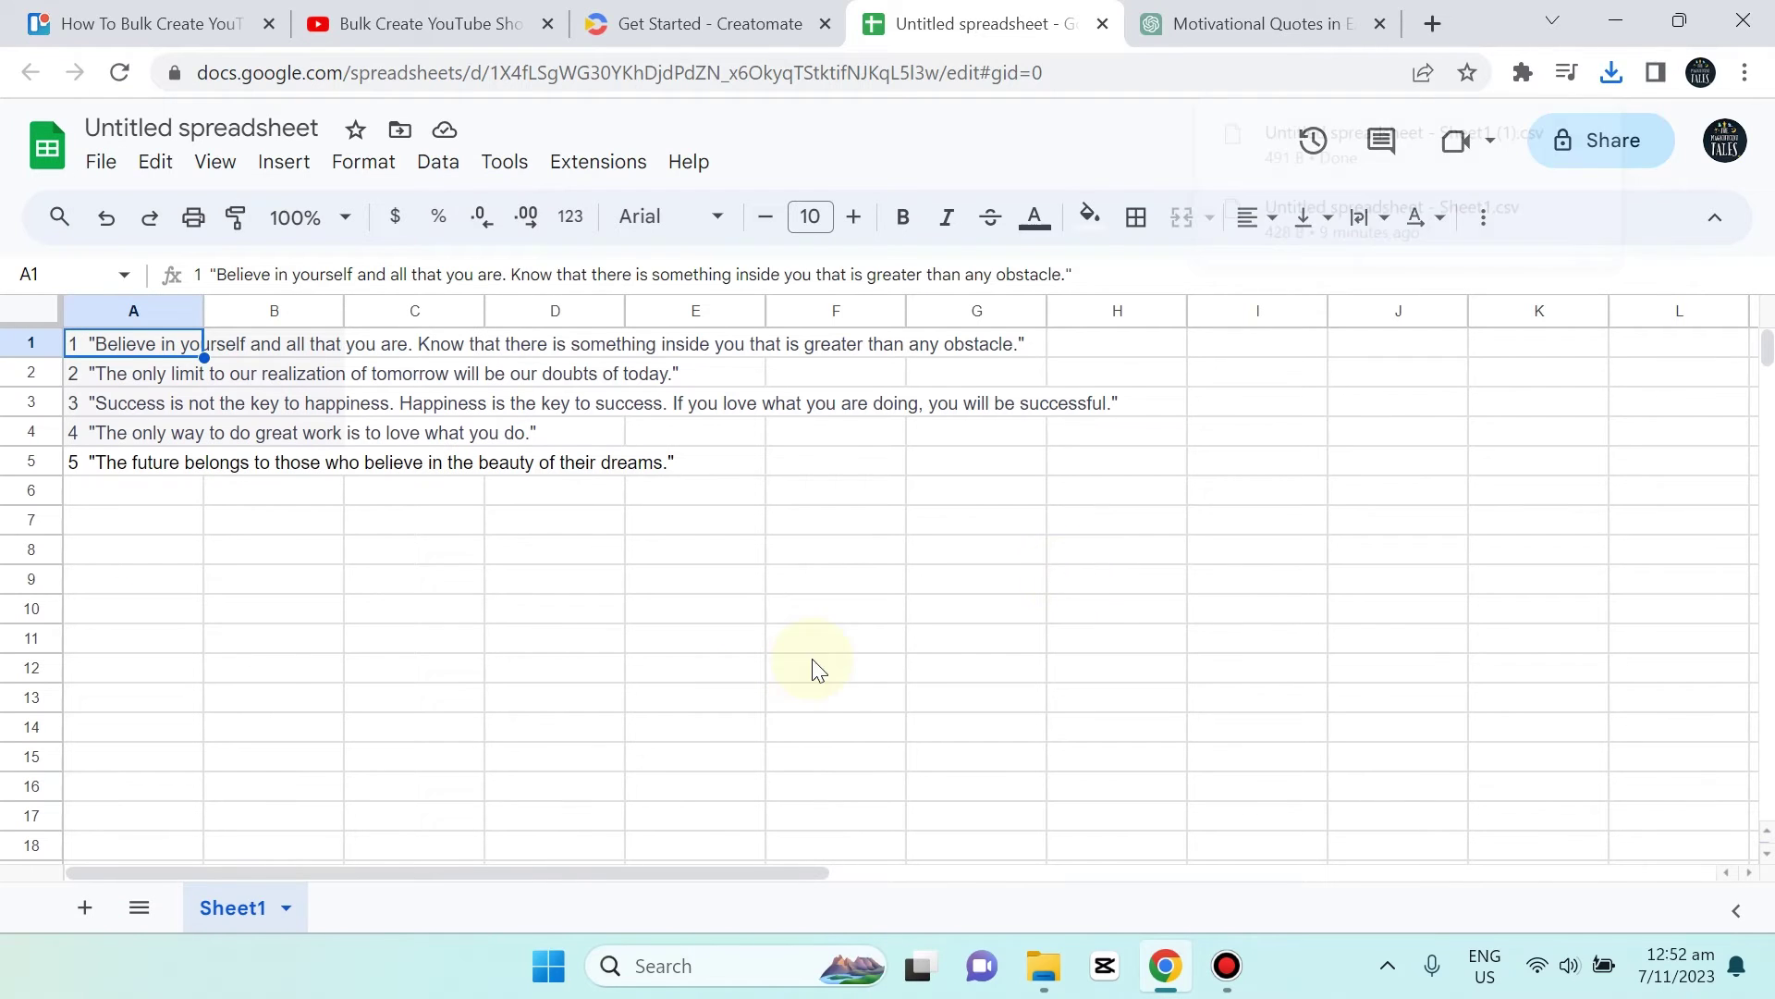
Open the Storytelling Video template from Creatomate's saved templates
click(683, 28)
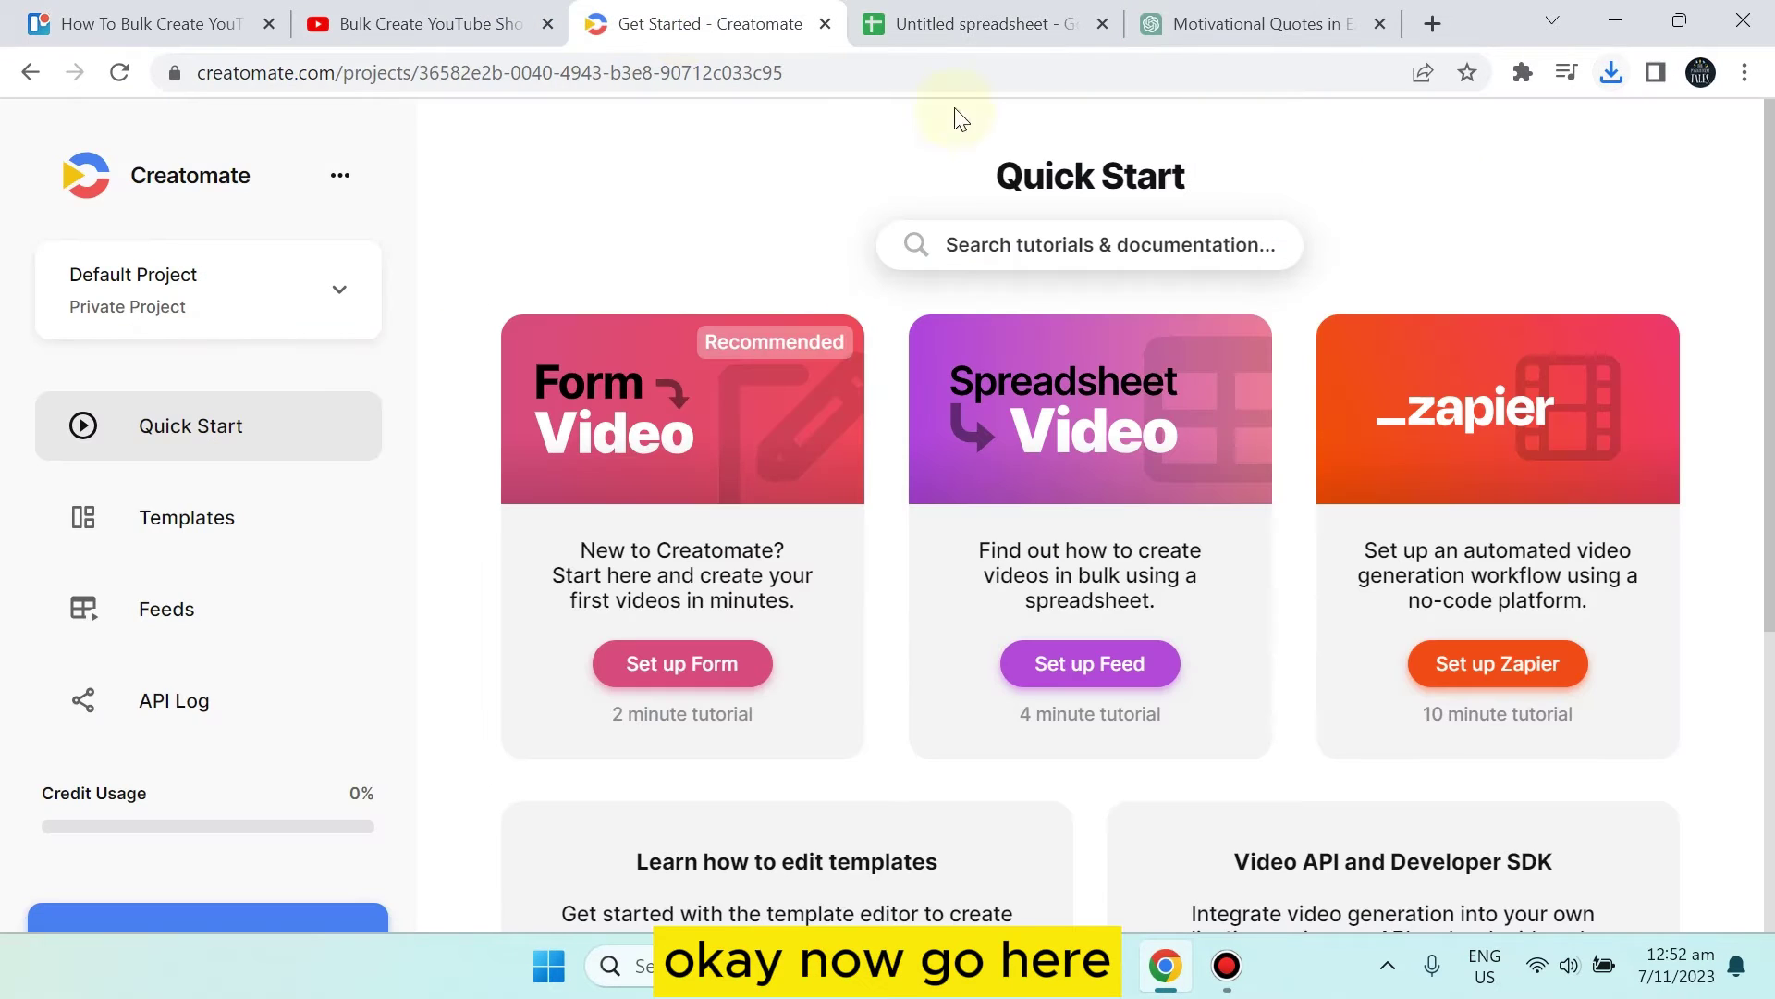
click(170, 512)
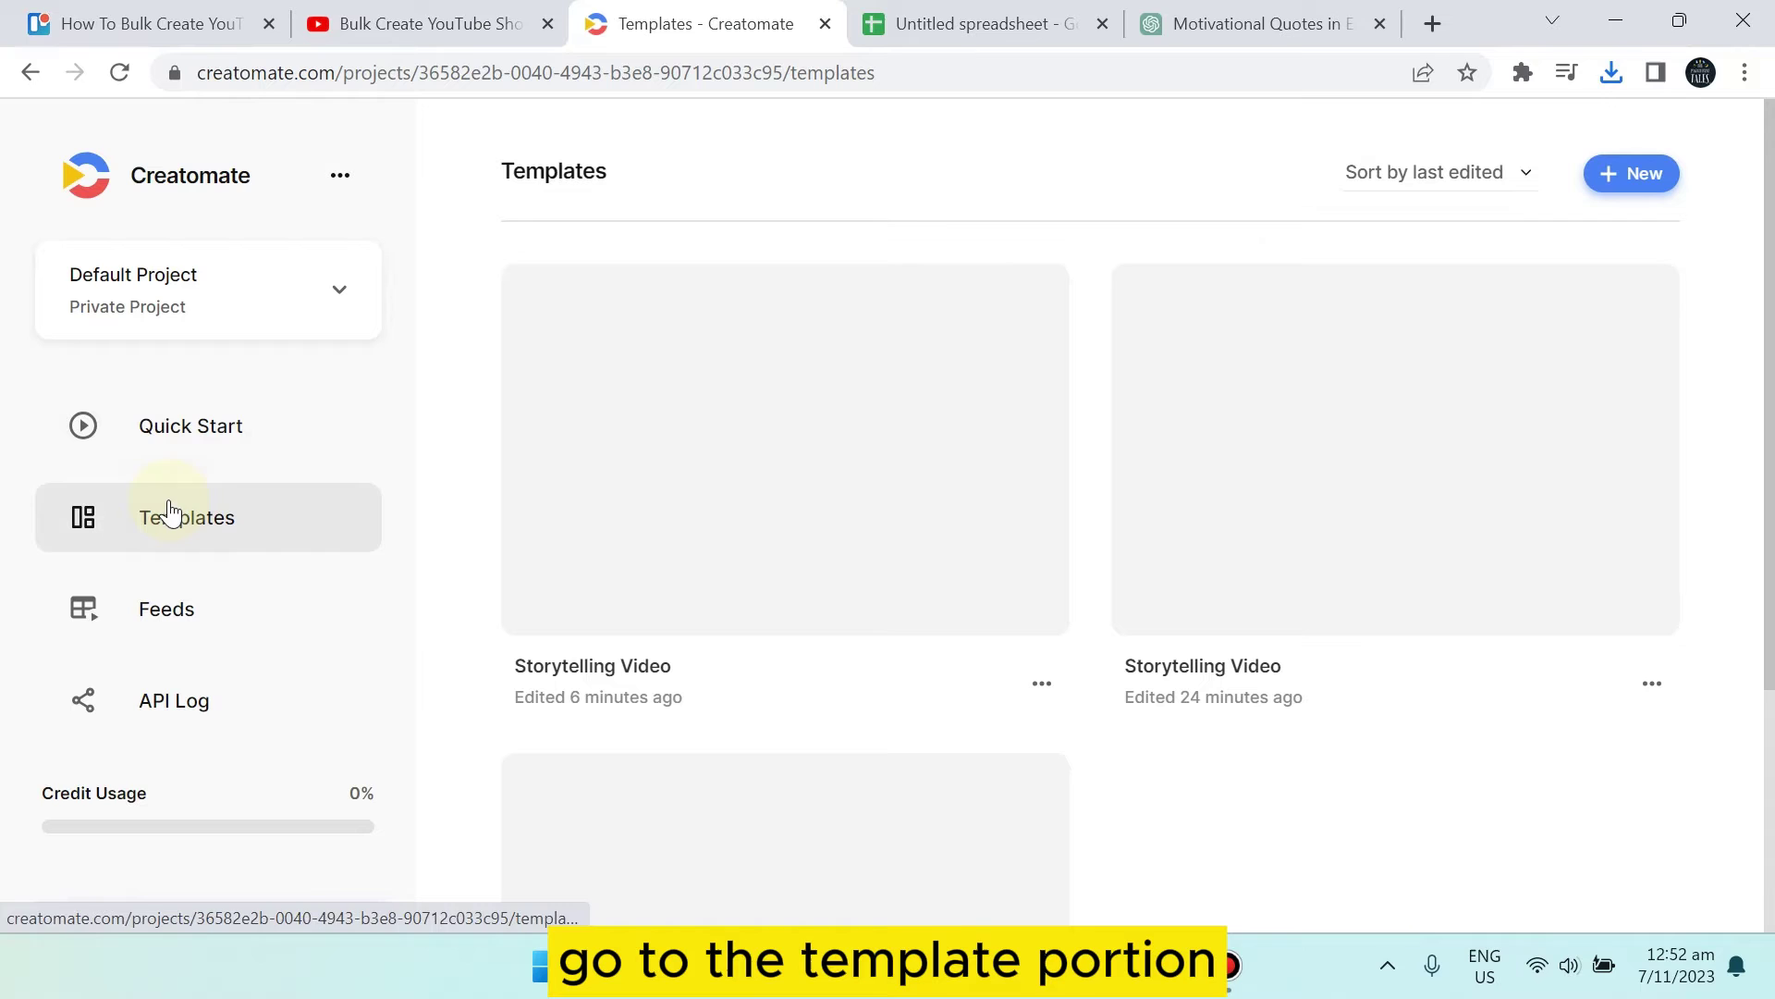
scroll(1146, 584, down, 2)
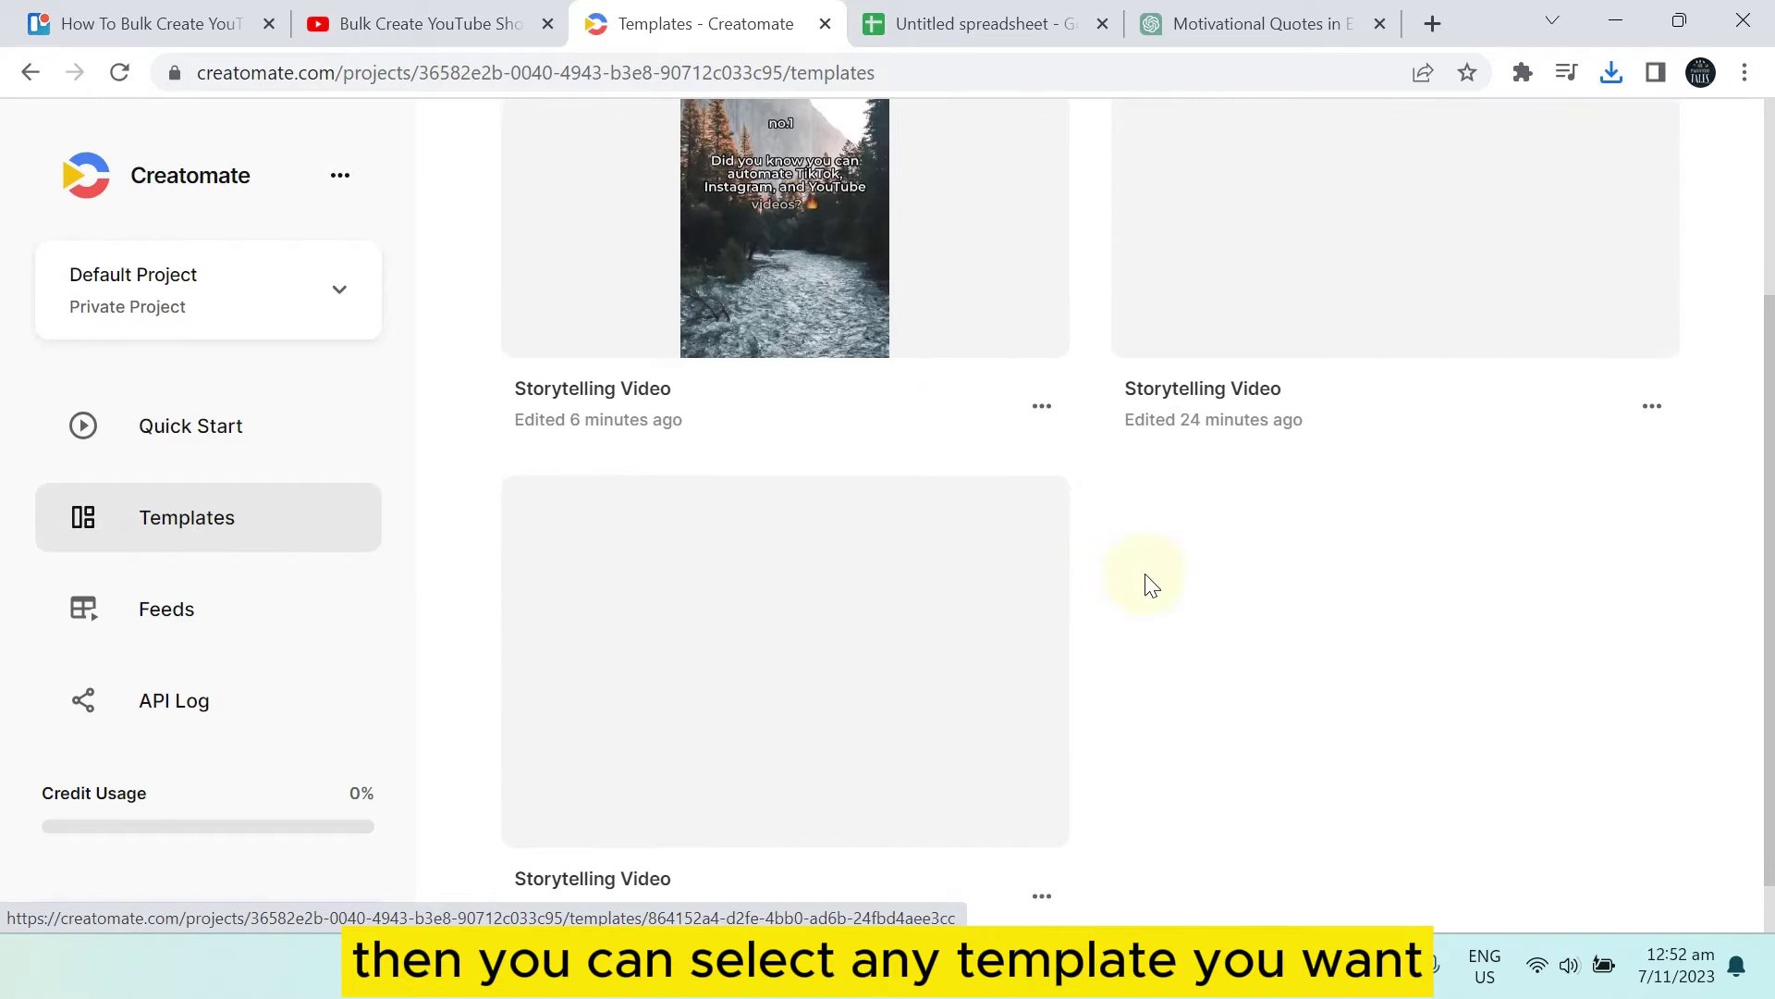
scroll(903, 662, down, 1)
scroll(986, 663, up, 2)
scroll(982, 658, down, 2)
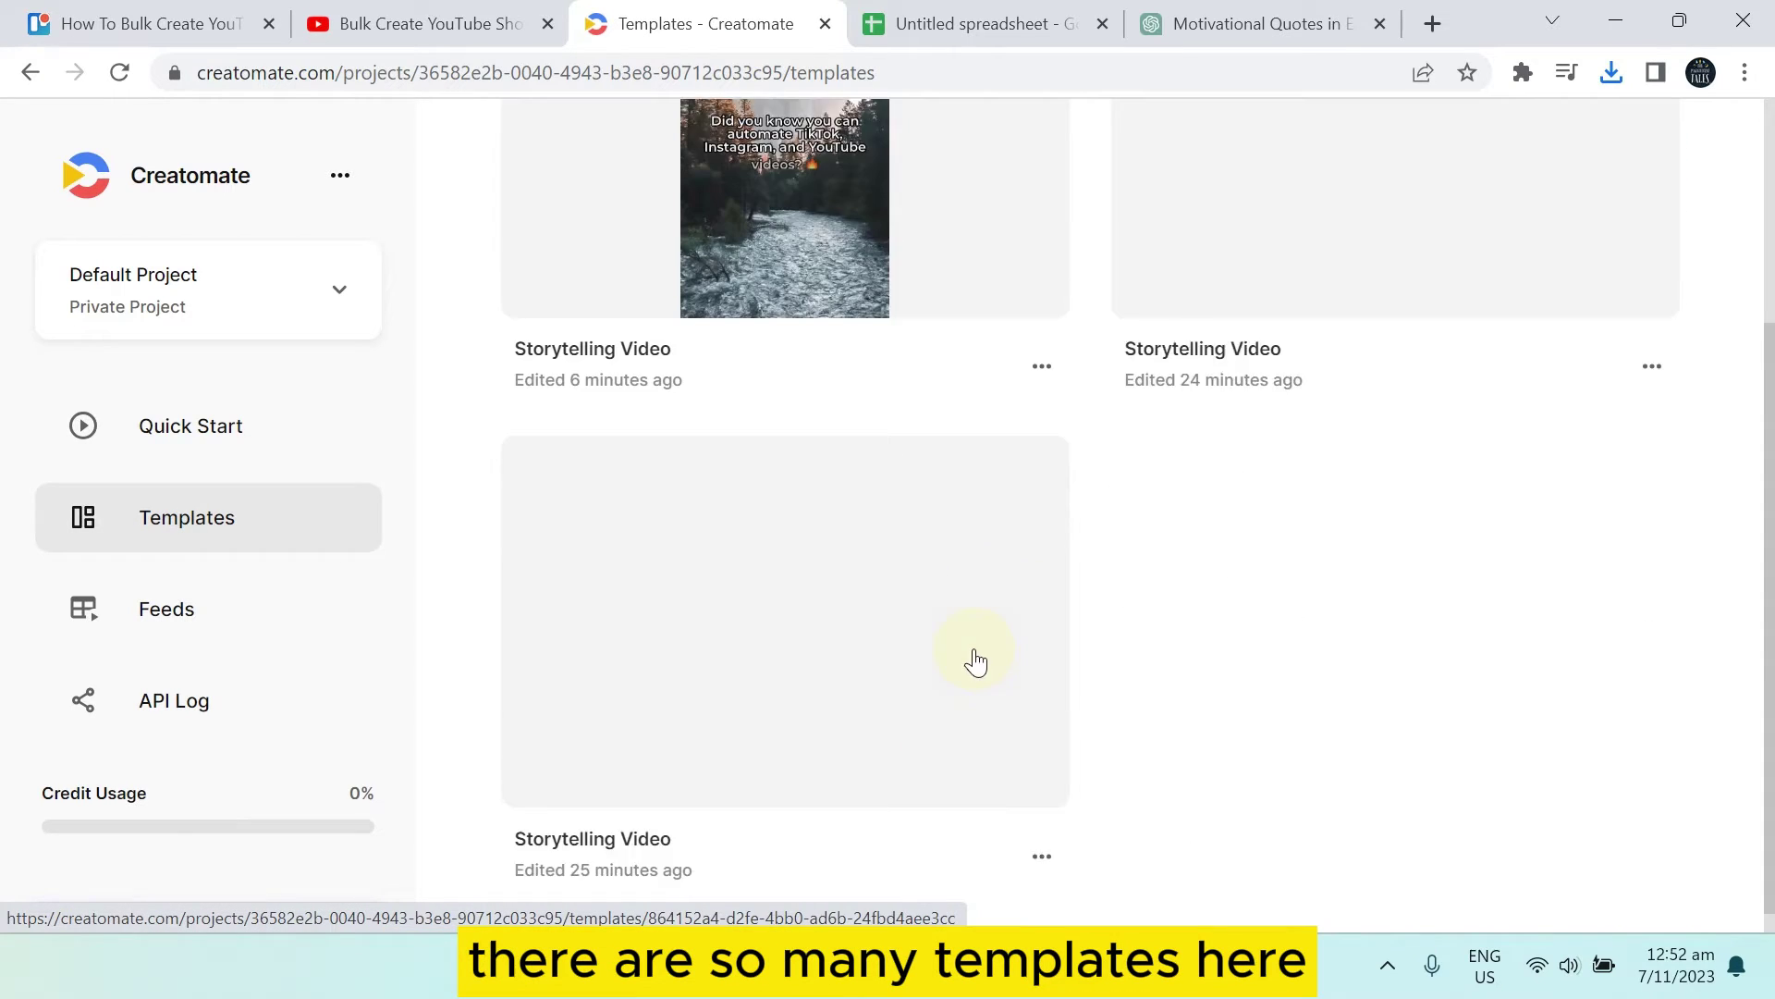
click(909, 726)
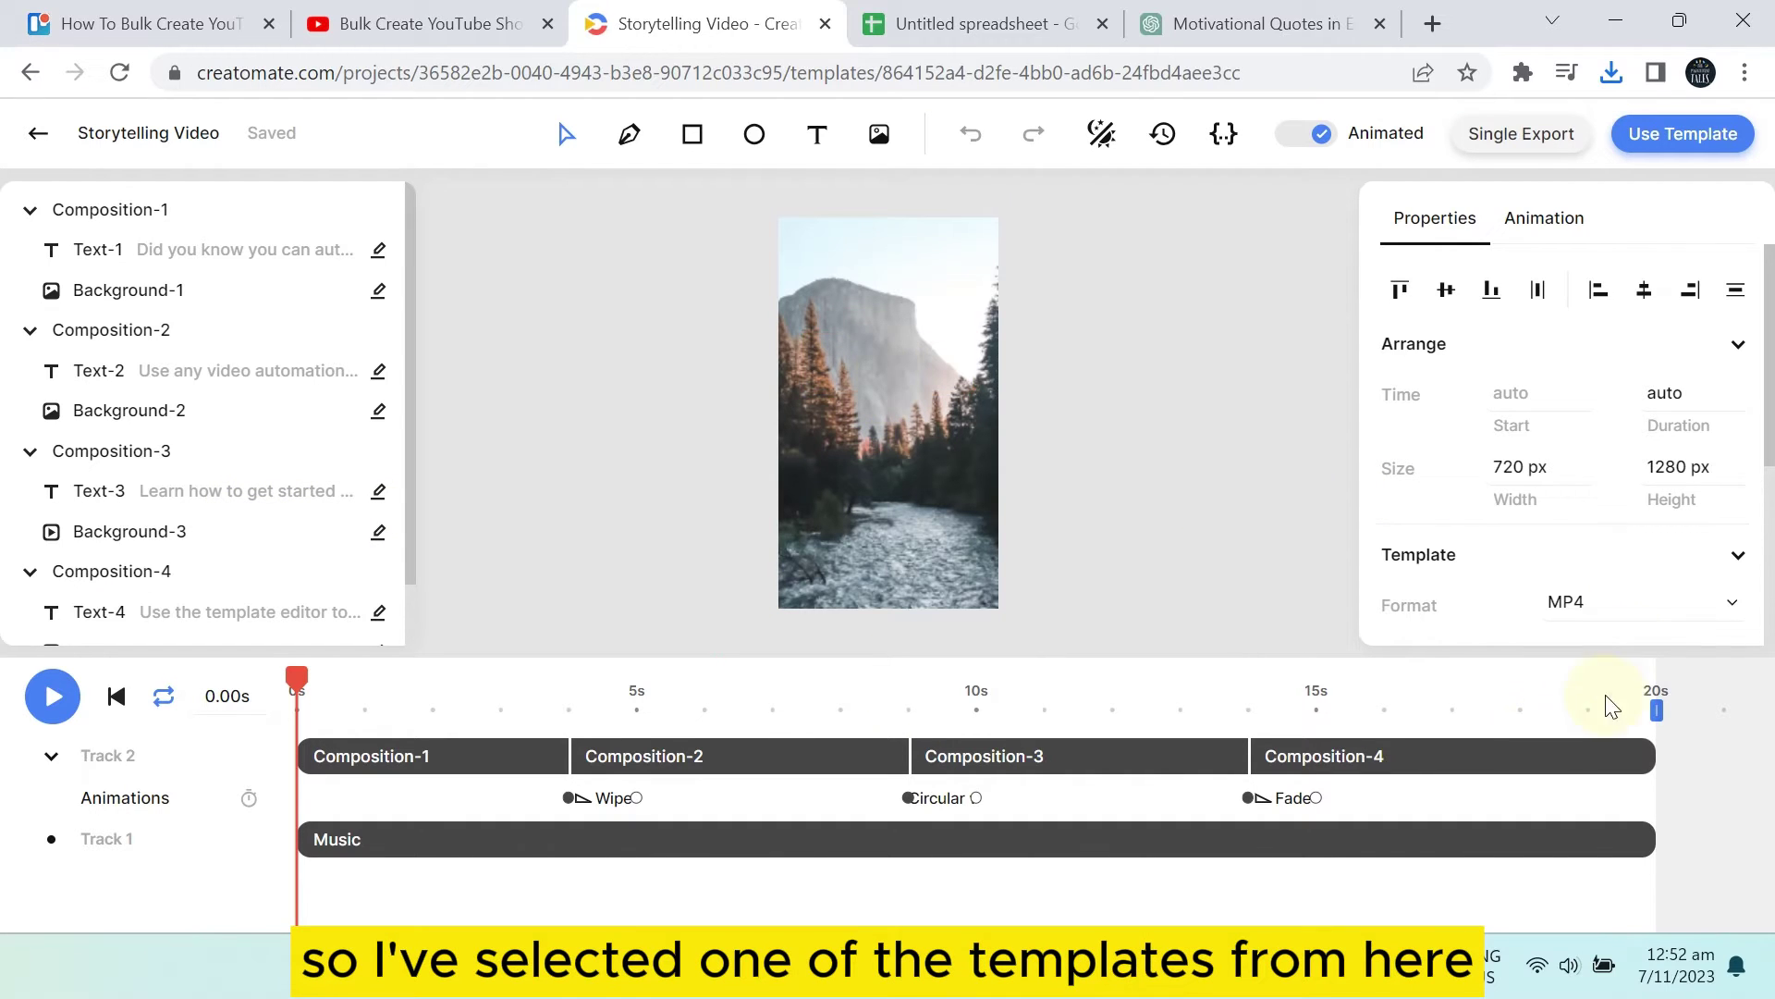
Delete Composition-3 and Composition-4 from the timeline
click(1034, 762)
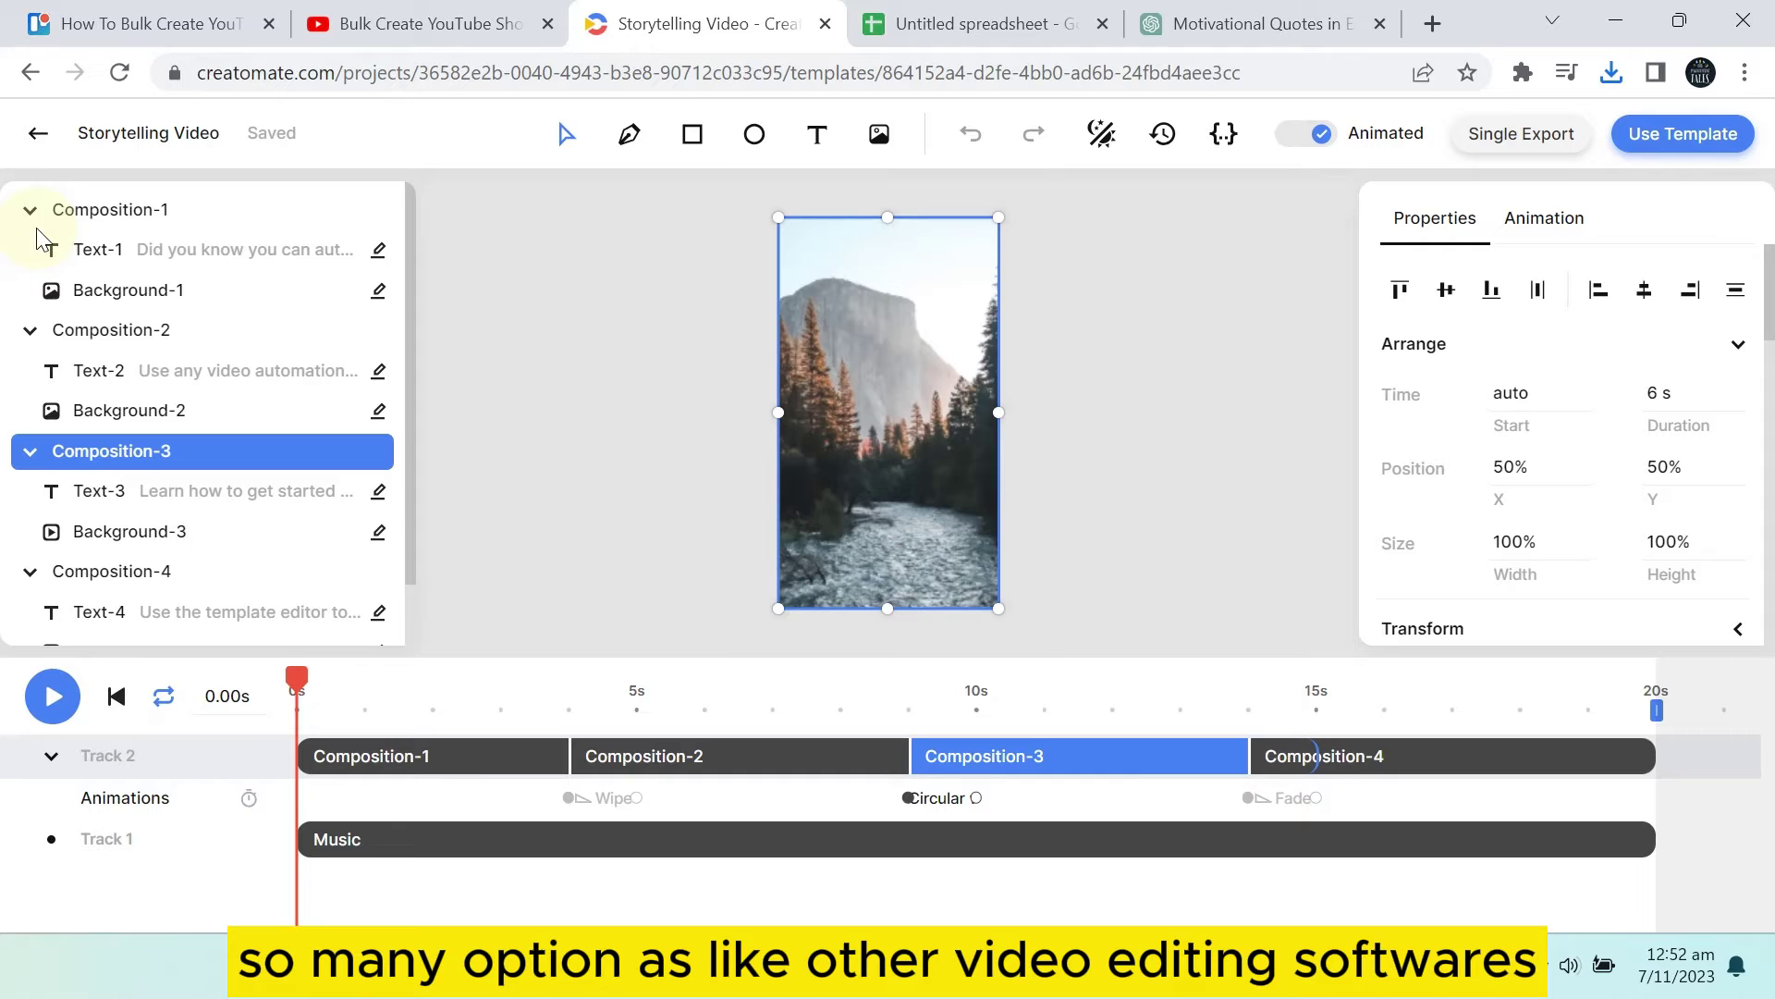
right_click(1119, 767)
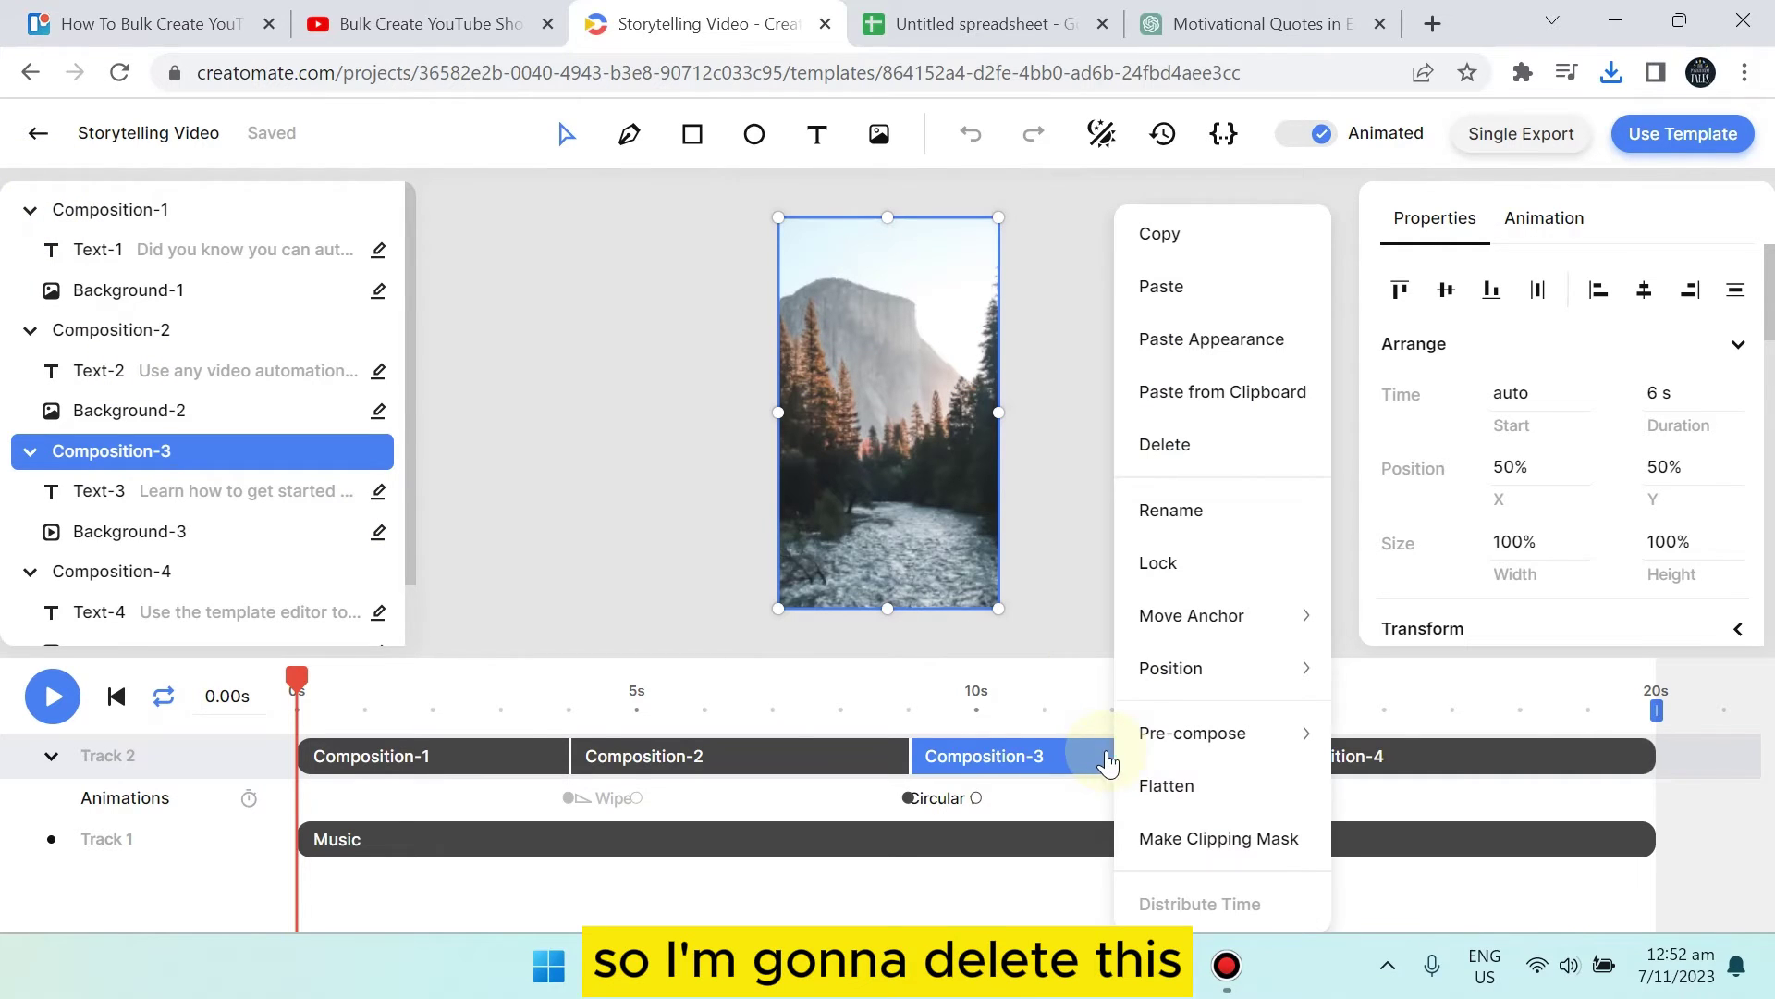
click(1131, 444)
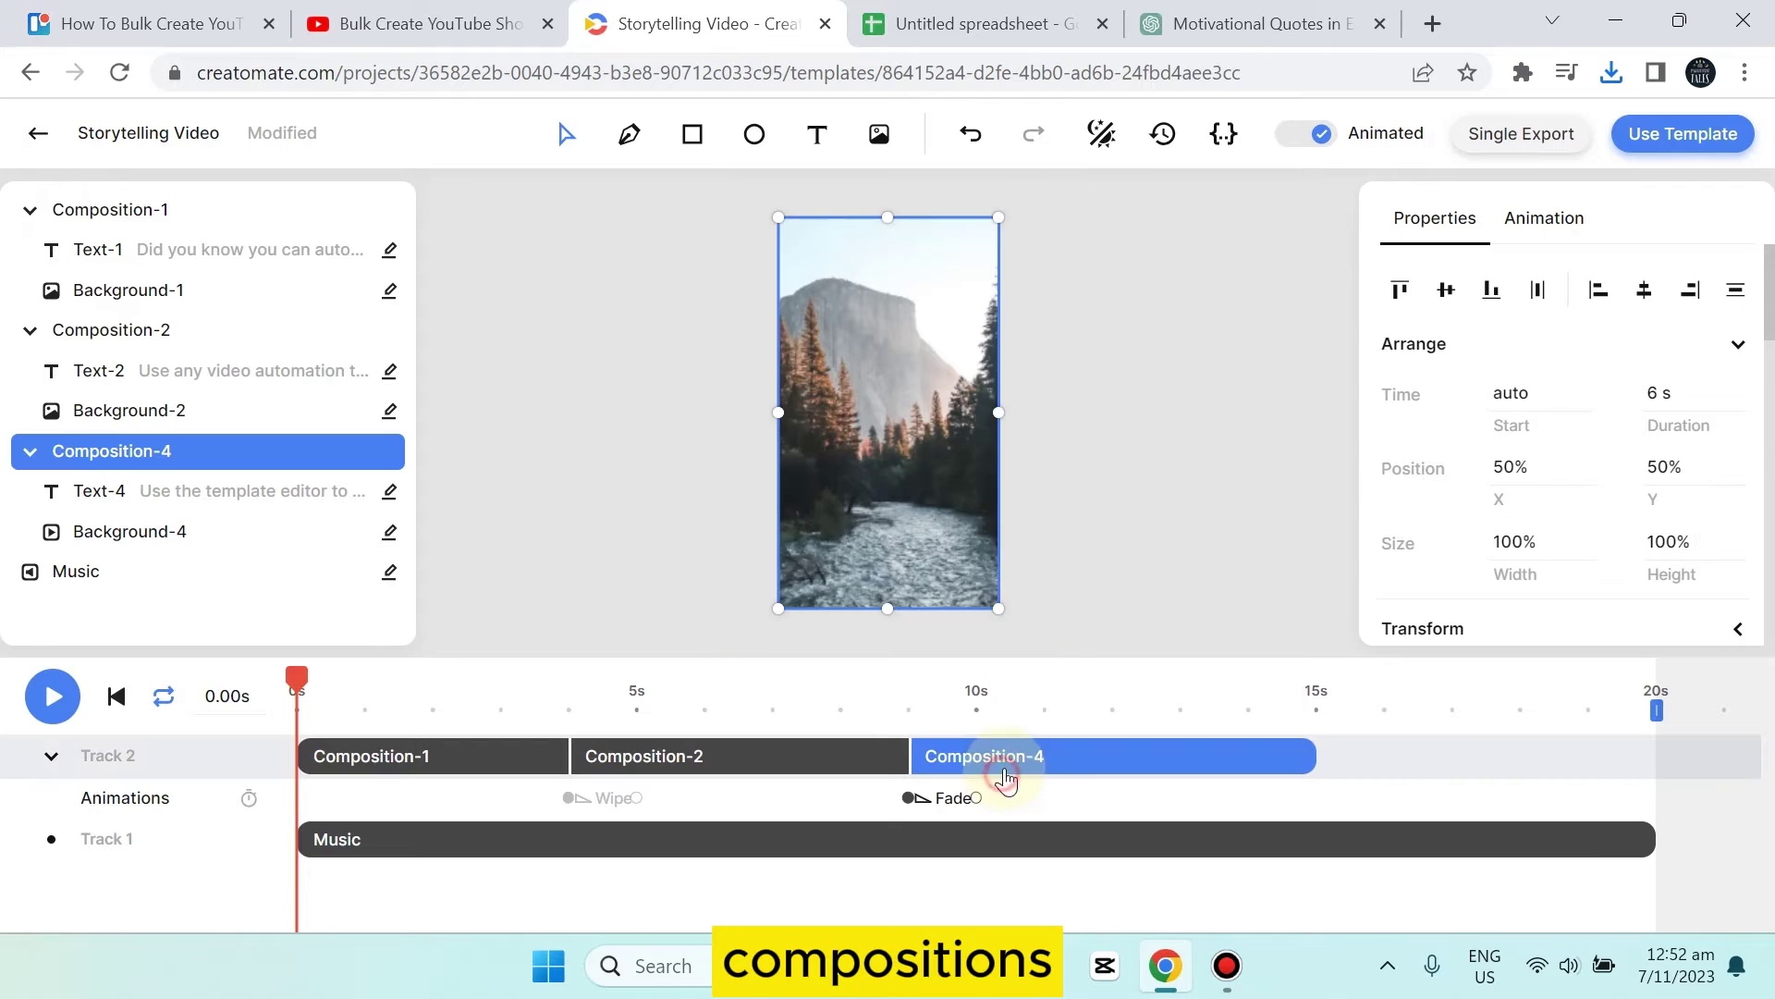
right_click(1040, 753)
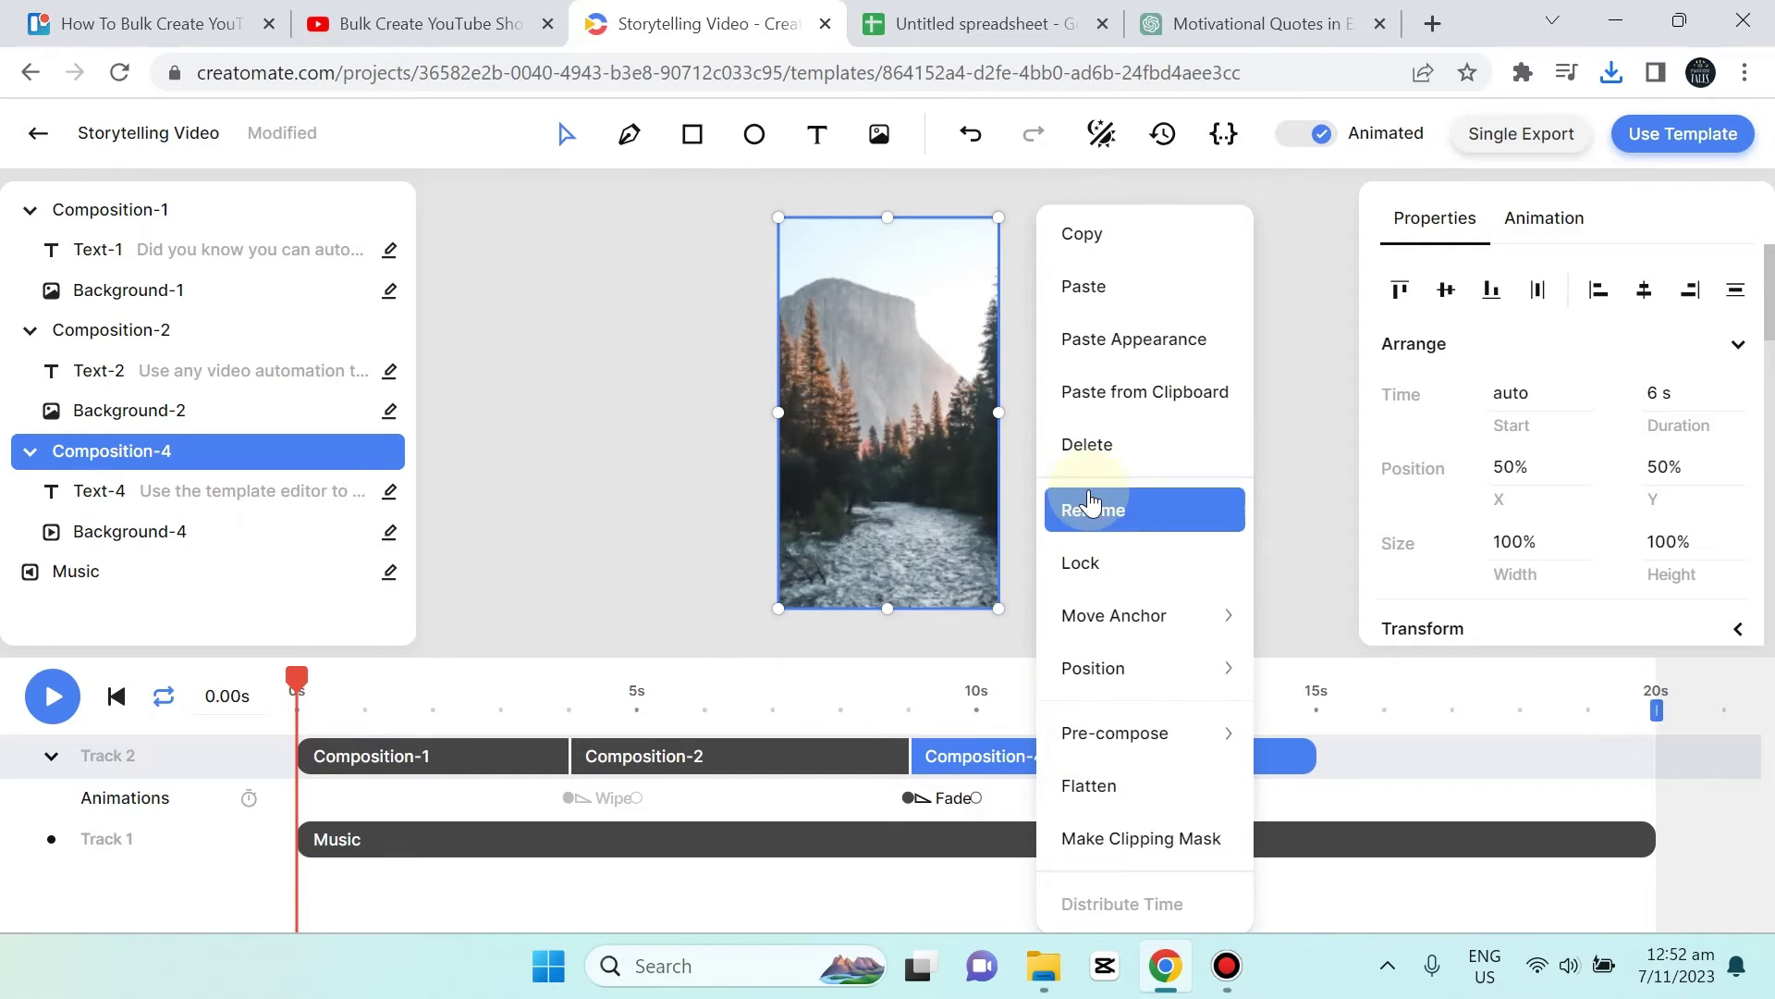
click(1087, 446)
Shorten the Music clip to 10 seconds and scrub to check Composition-1's caption
click(1063, 841)
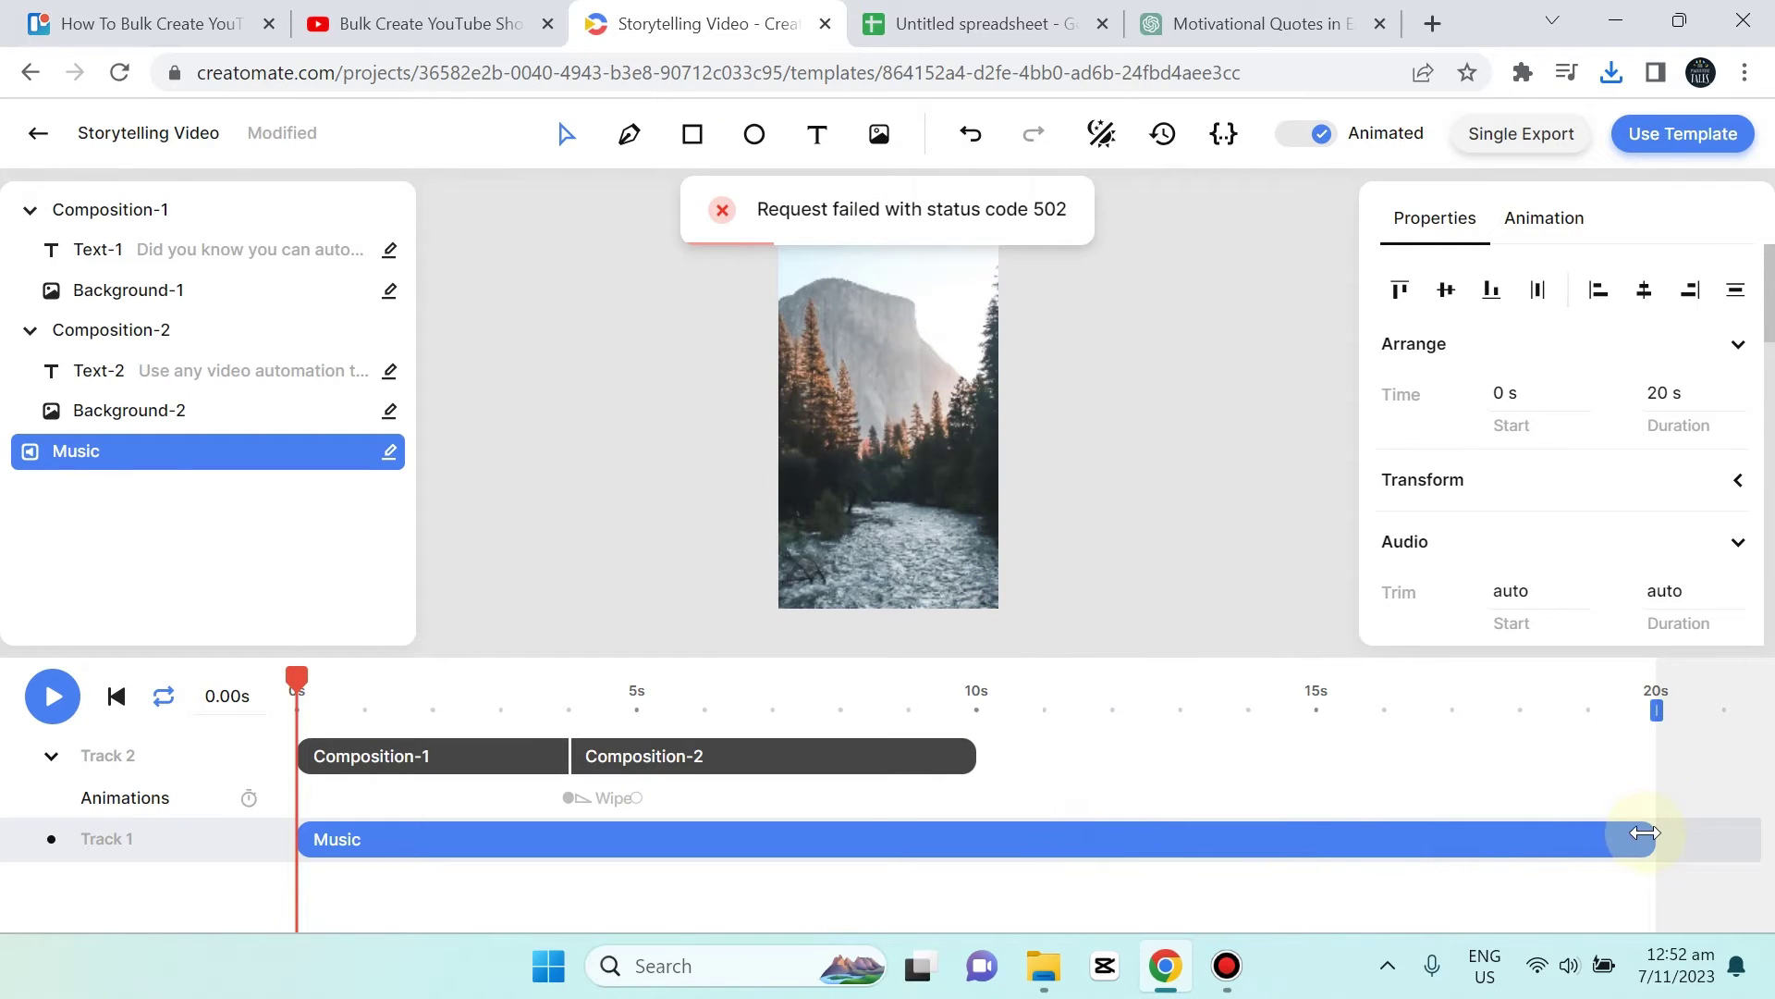
drag(1646, 832, 978, 872)
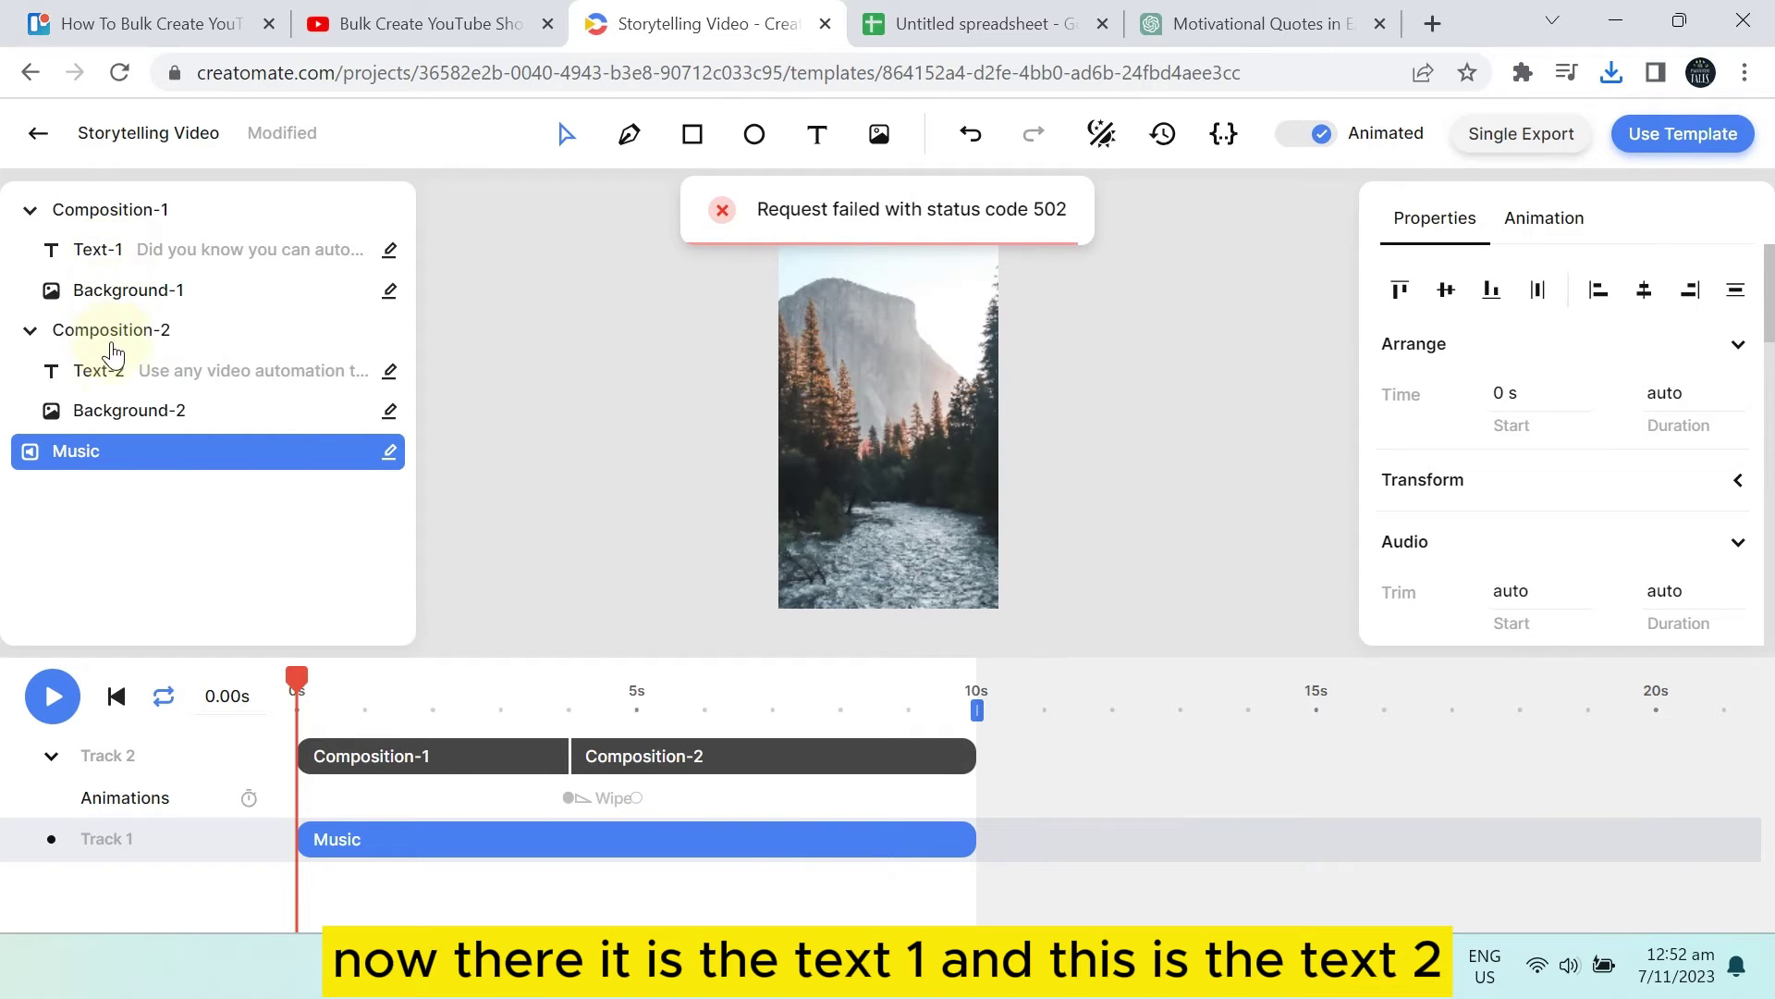
click(371, 762)
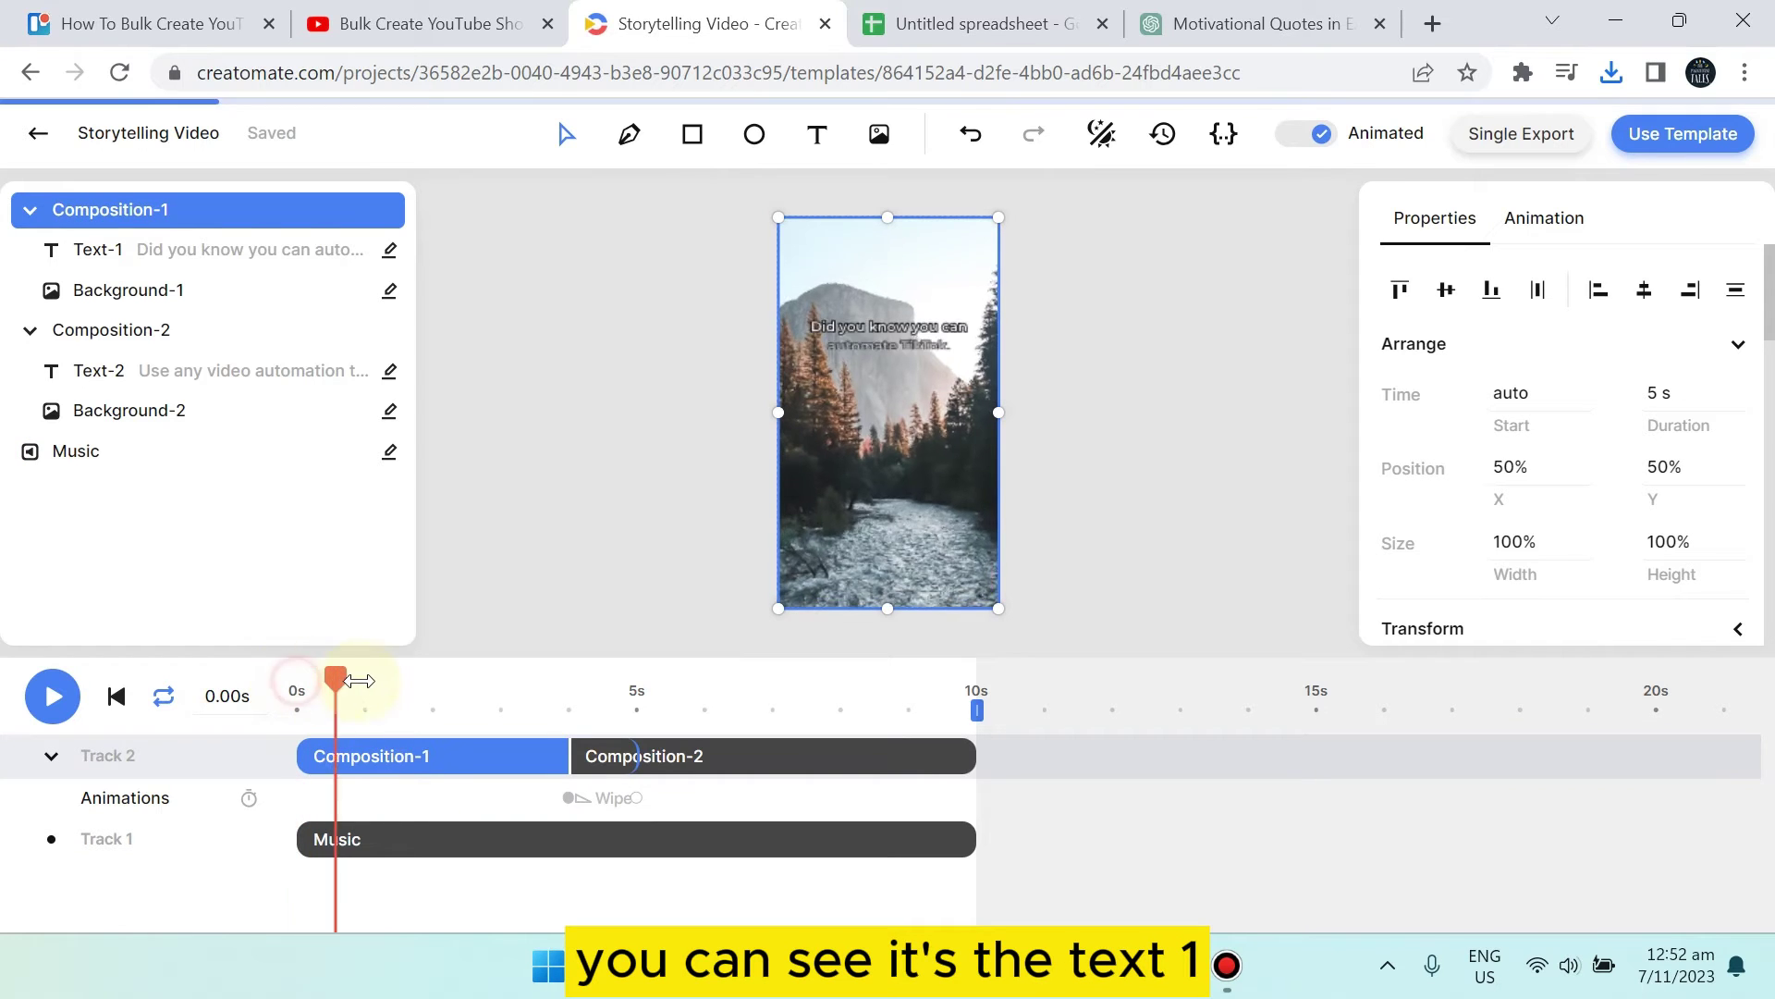
drag(294, 680, 448, 680)
Move Composition-2 onto a new track at 0 s above Composition-1 and preview it
mouse_move(693, 757)
mouse_down()
mouse_move(385, 728)
mouse_move(428, 778)
mouse_up()
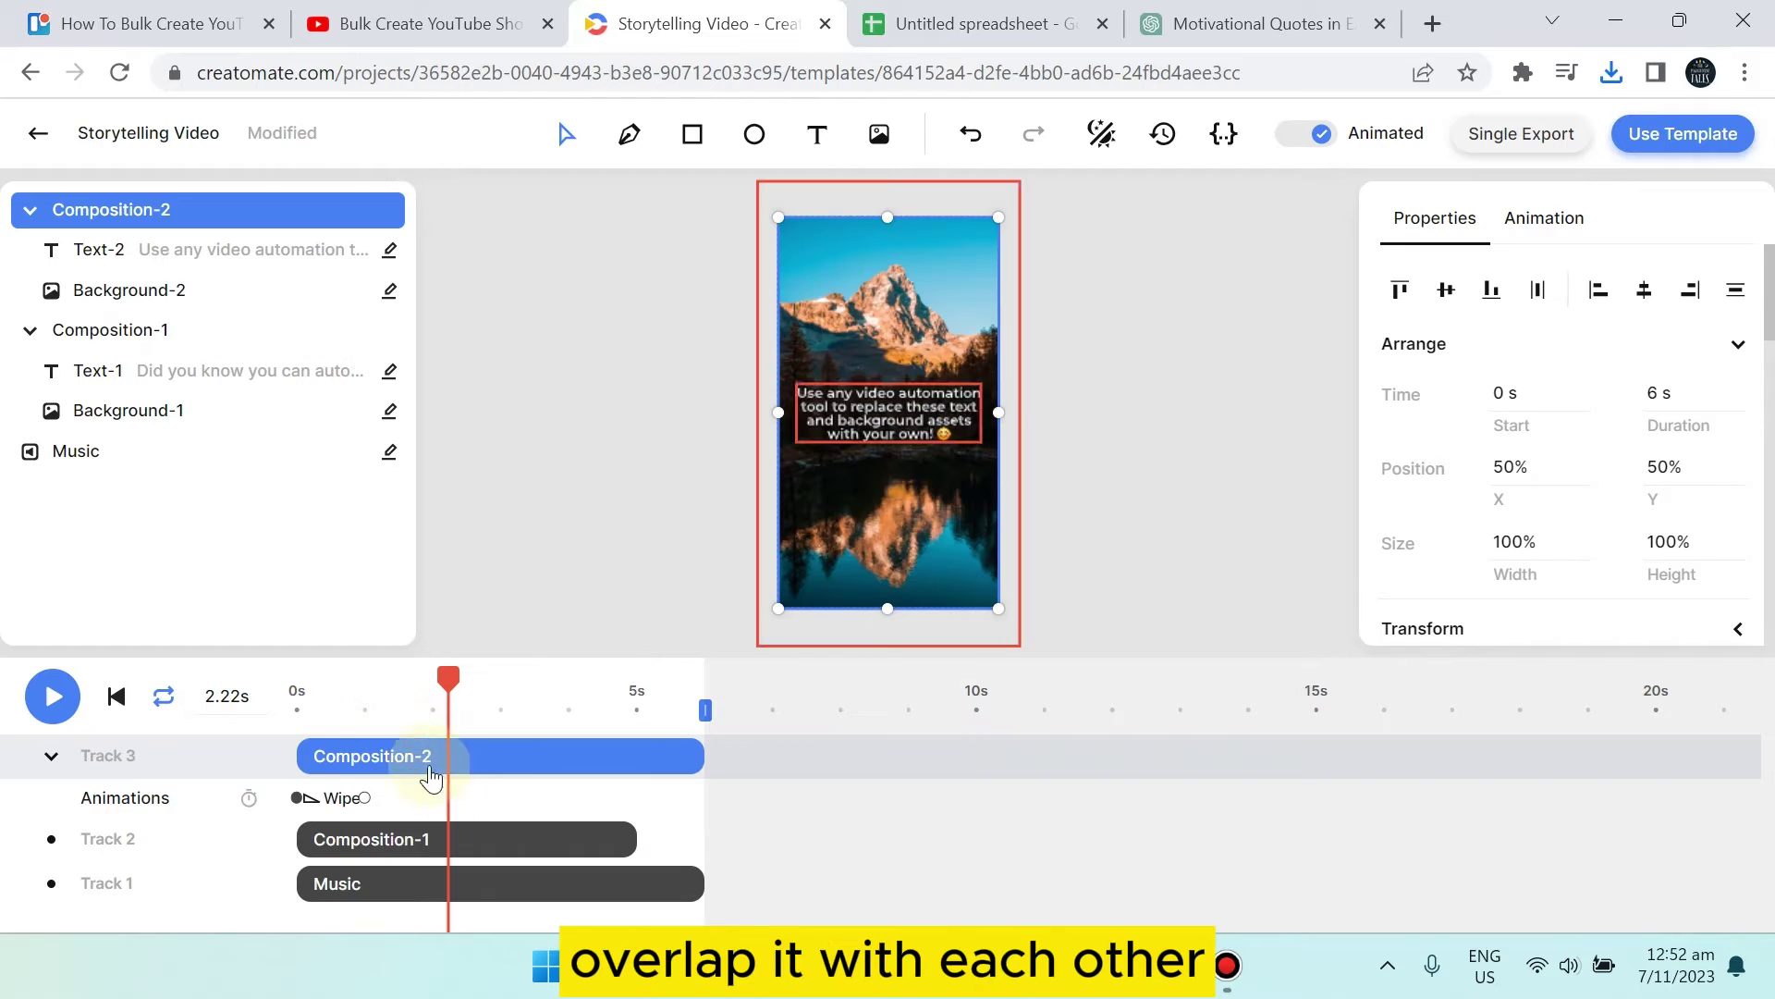
click(509, 839)
double_click(480, 752)
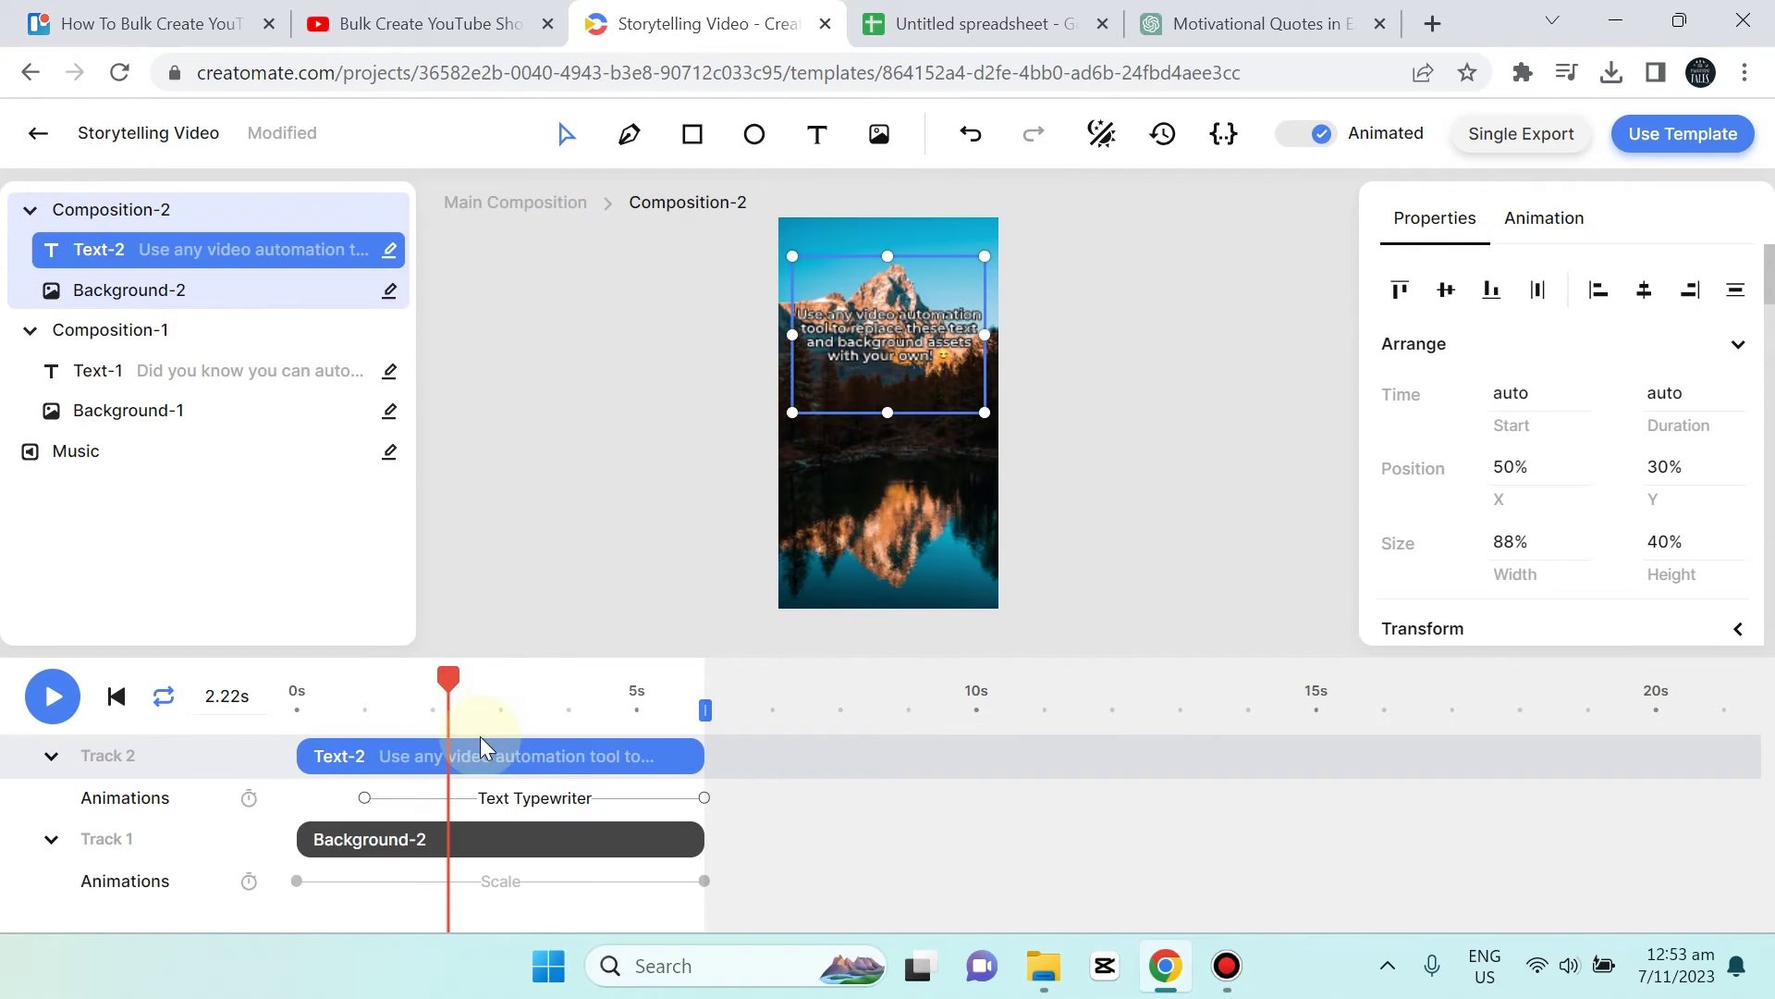
drag(450, 690, 297, 686)
click(53, 697)
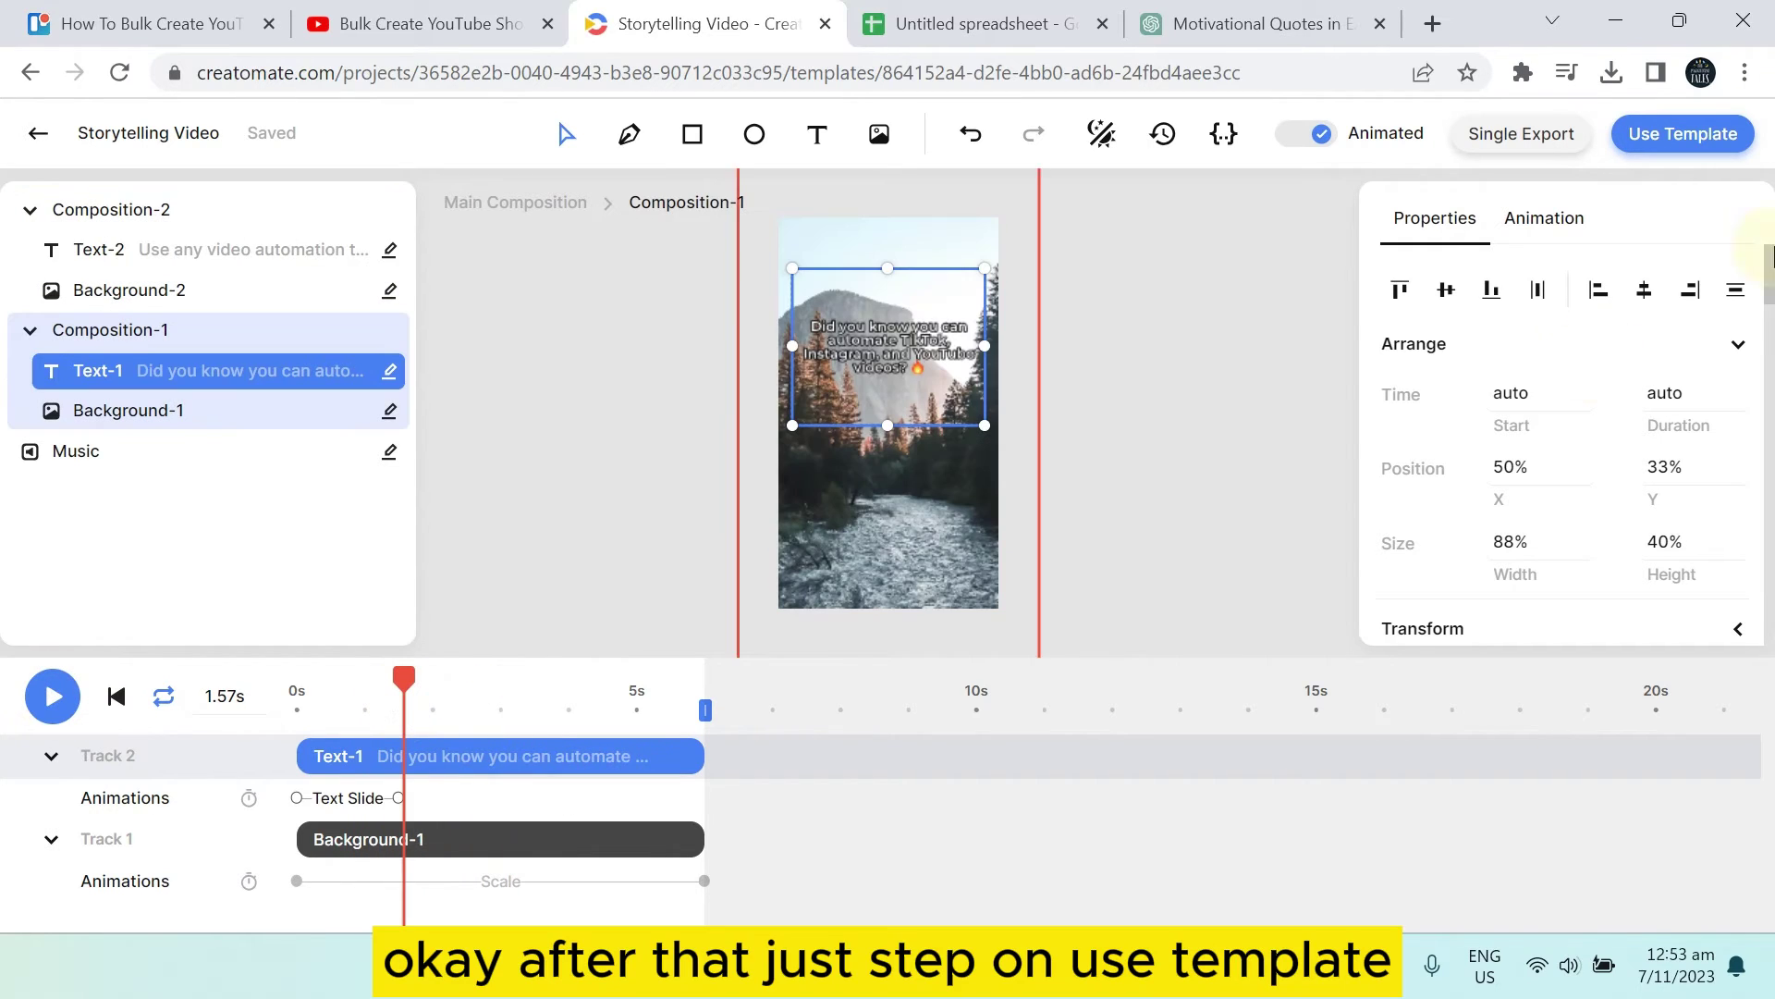
Use the template for Spreadsheet to Video, keeping 'Create new feed'
click(1651, 134)
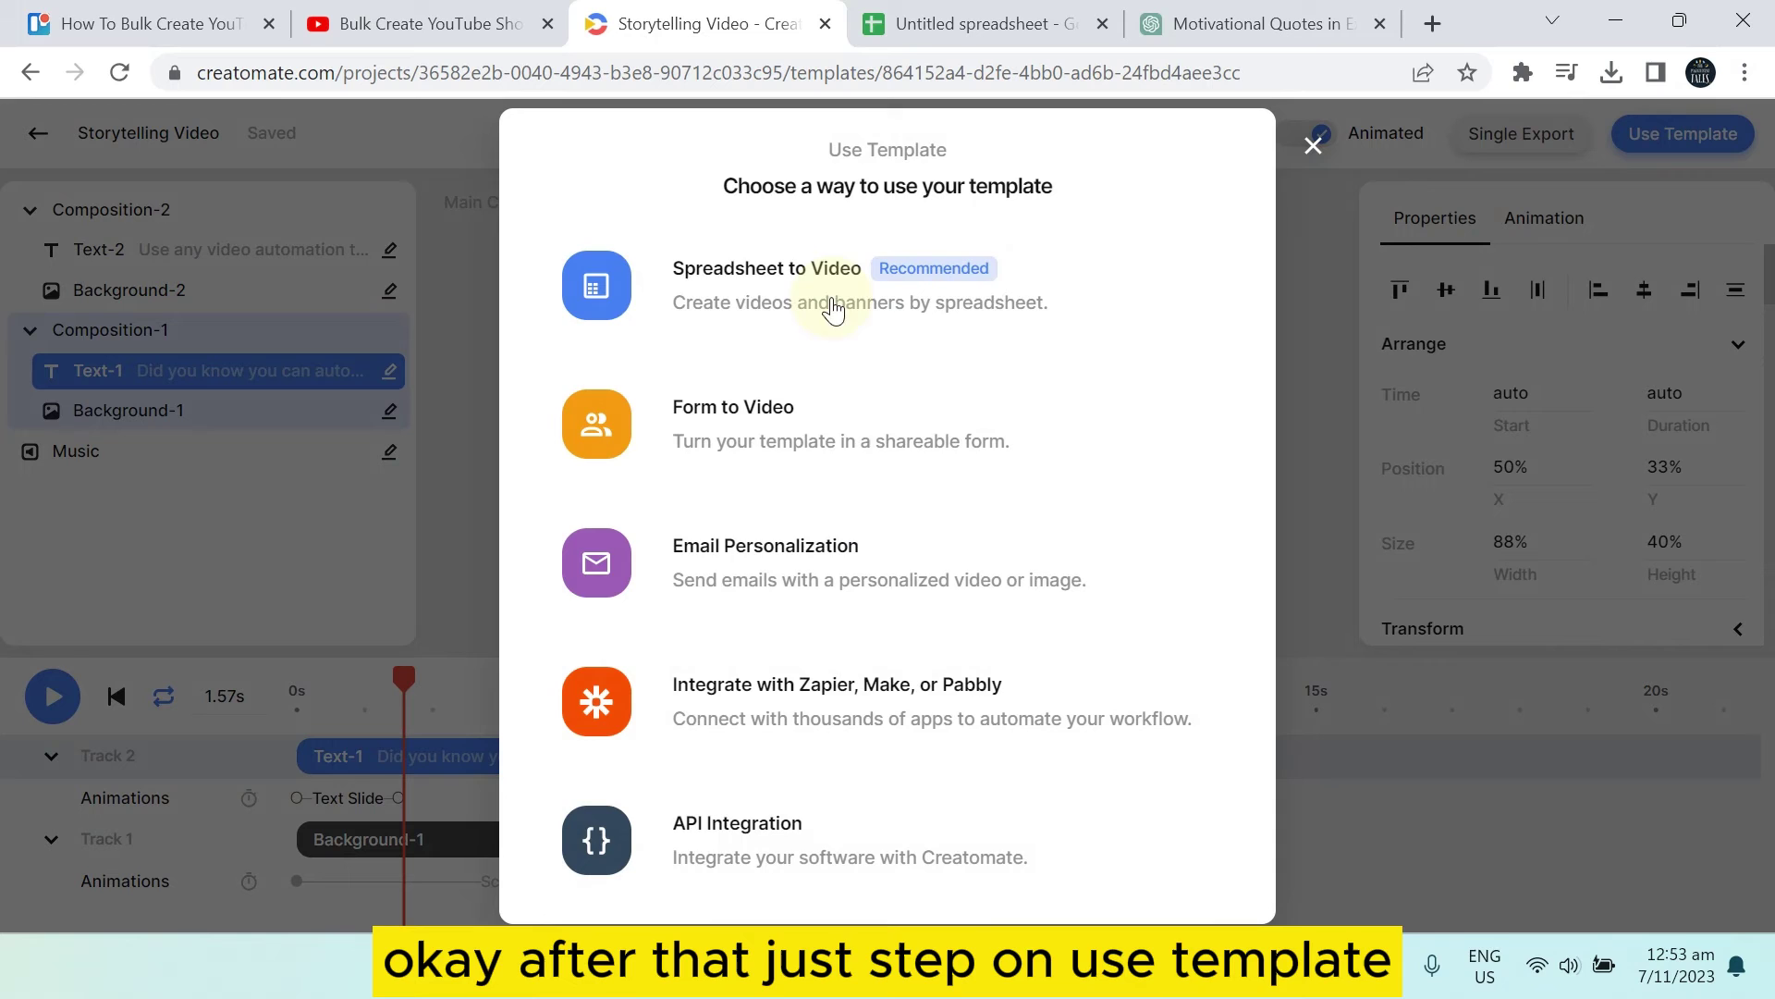
click(746, 305)
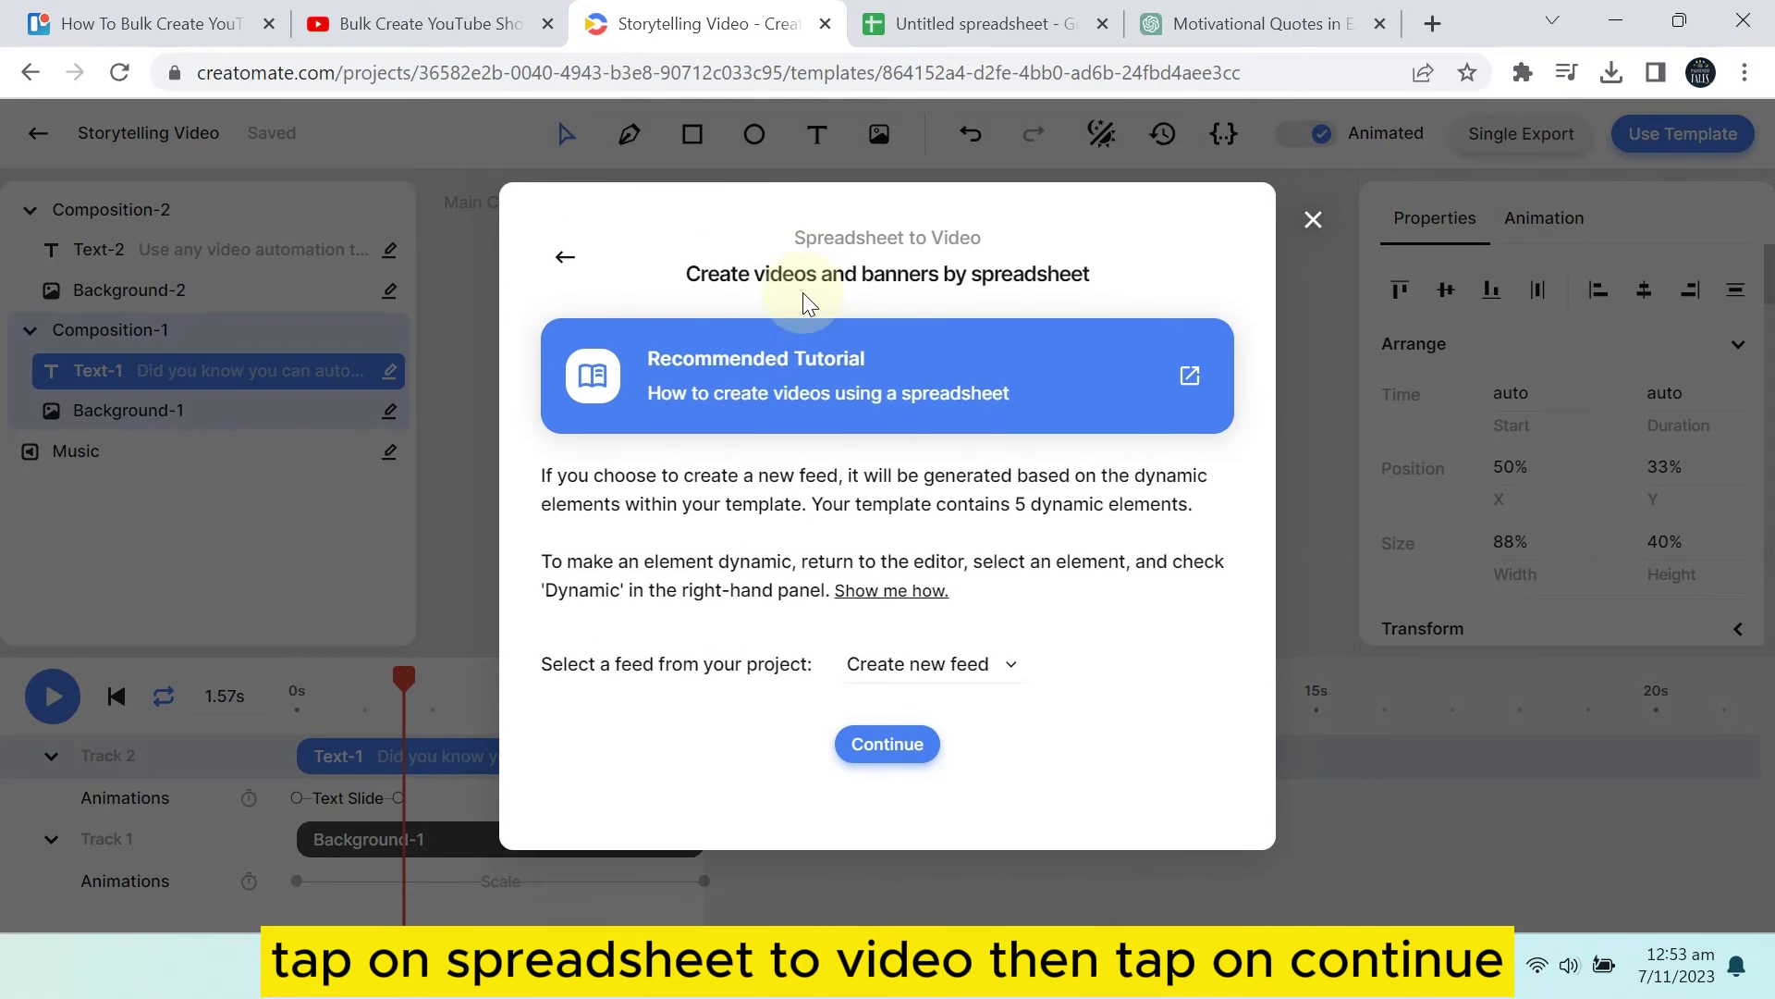
click(863, 769)
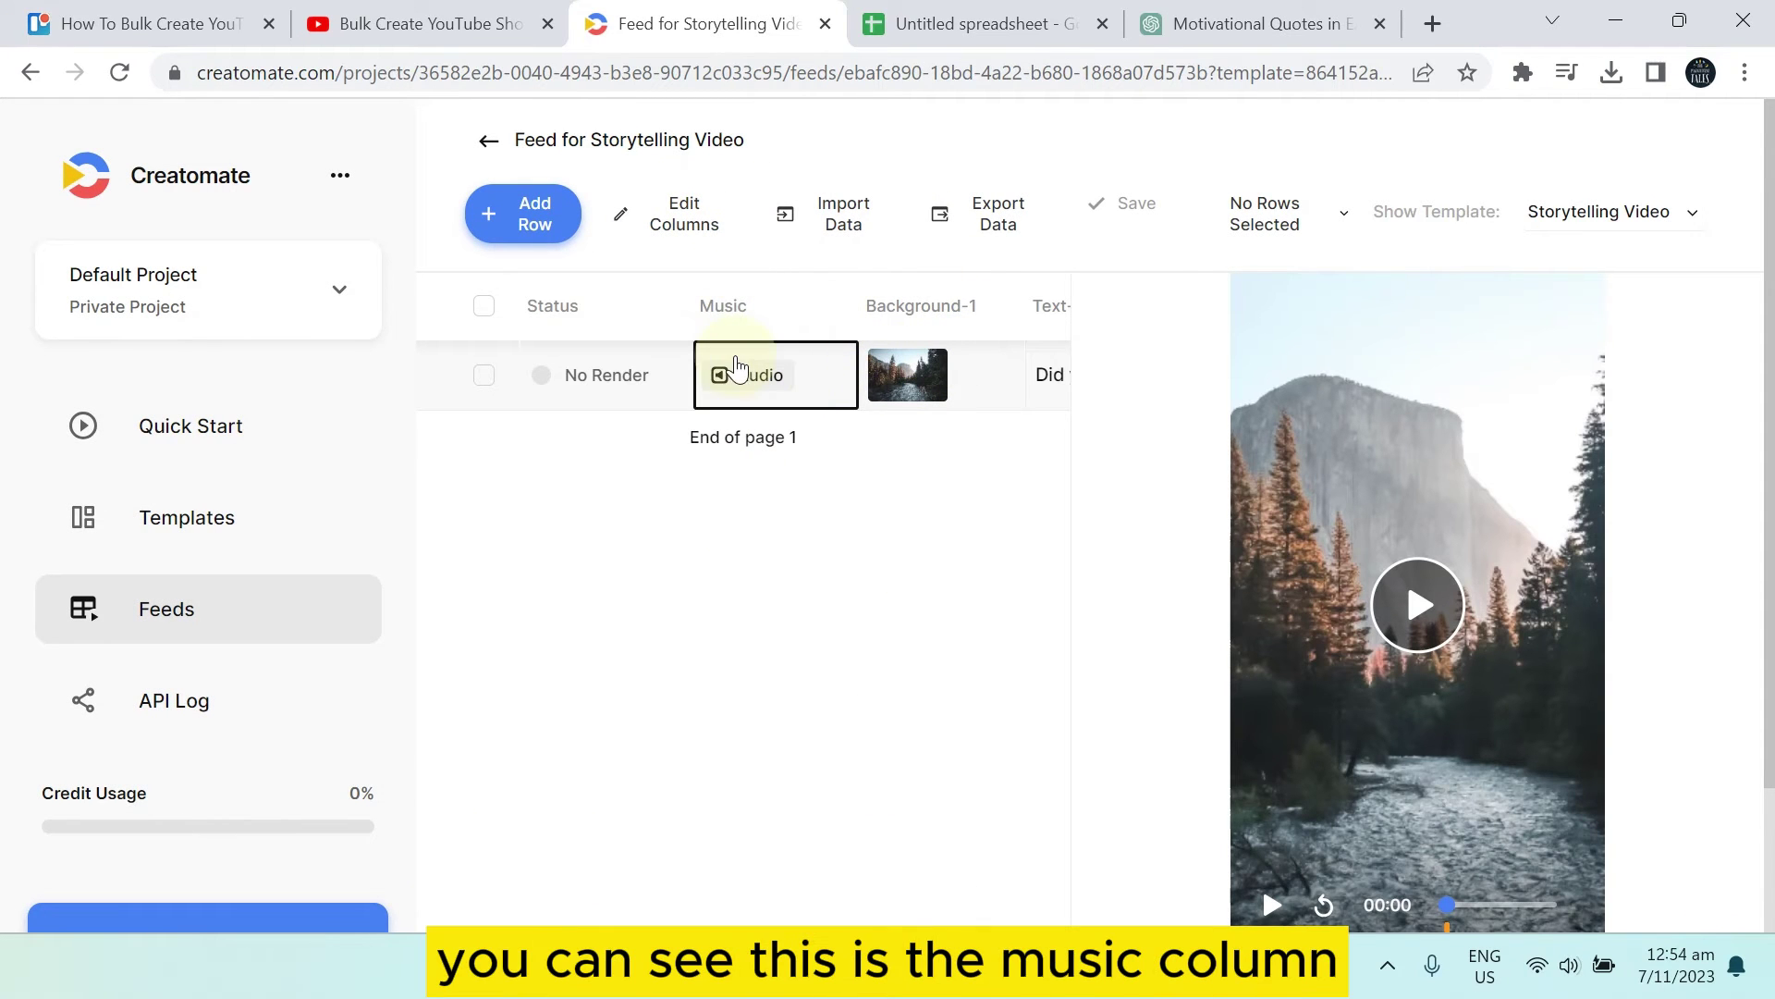
scroll(629, 870, down, 2)
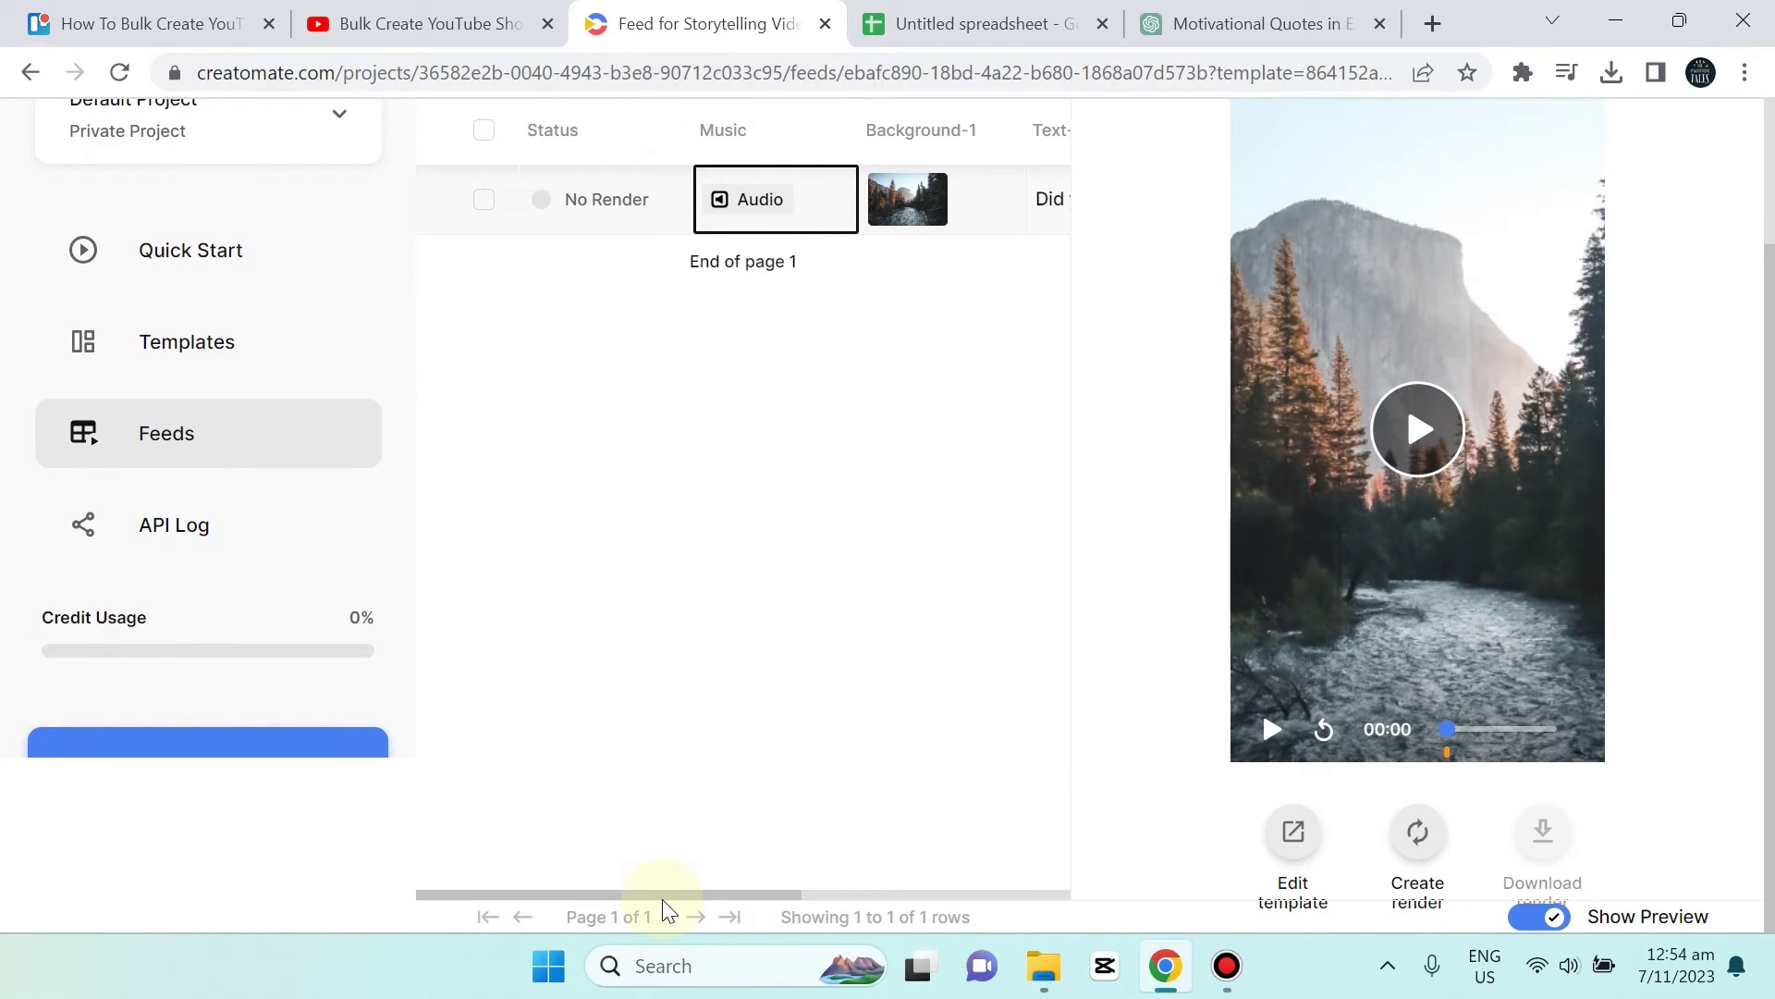
drag(661, 895, 833, 888)
scroll(796, 732, up, 2)
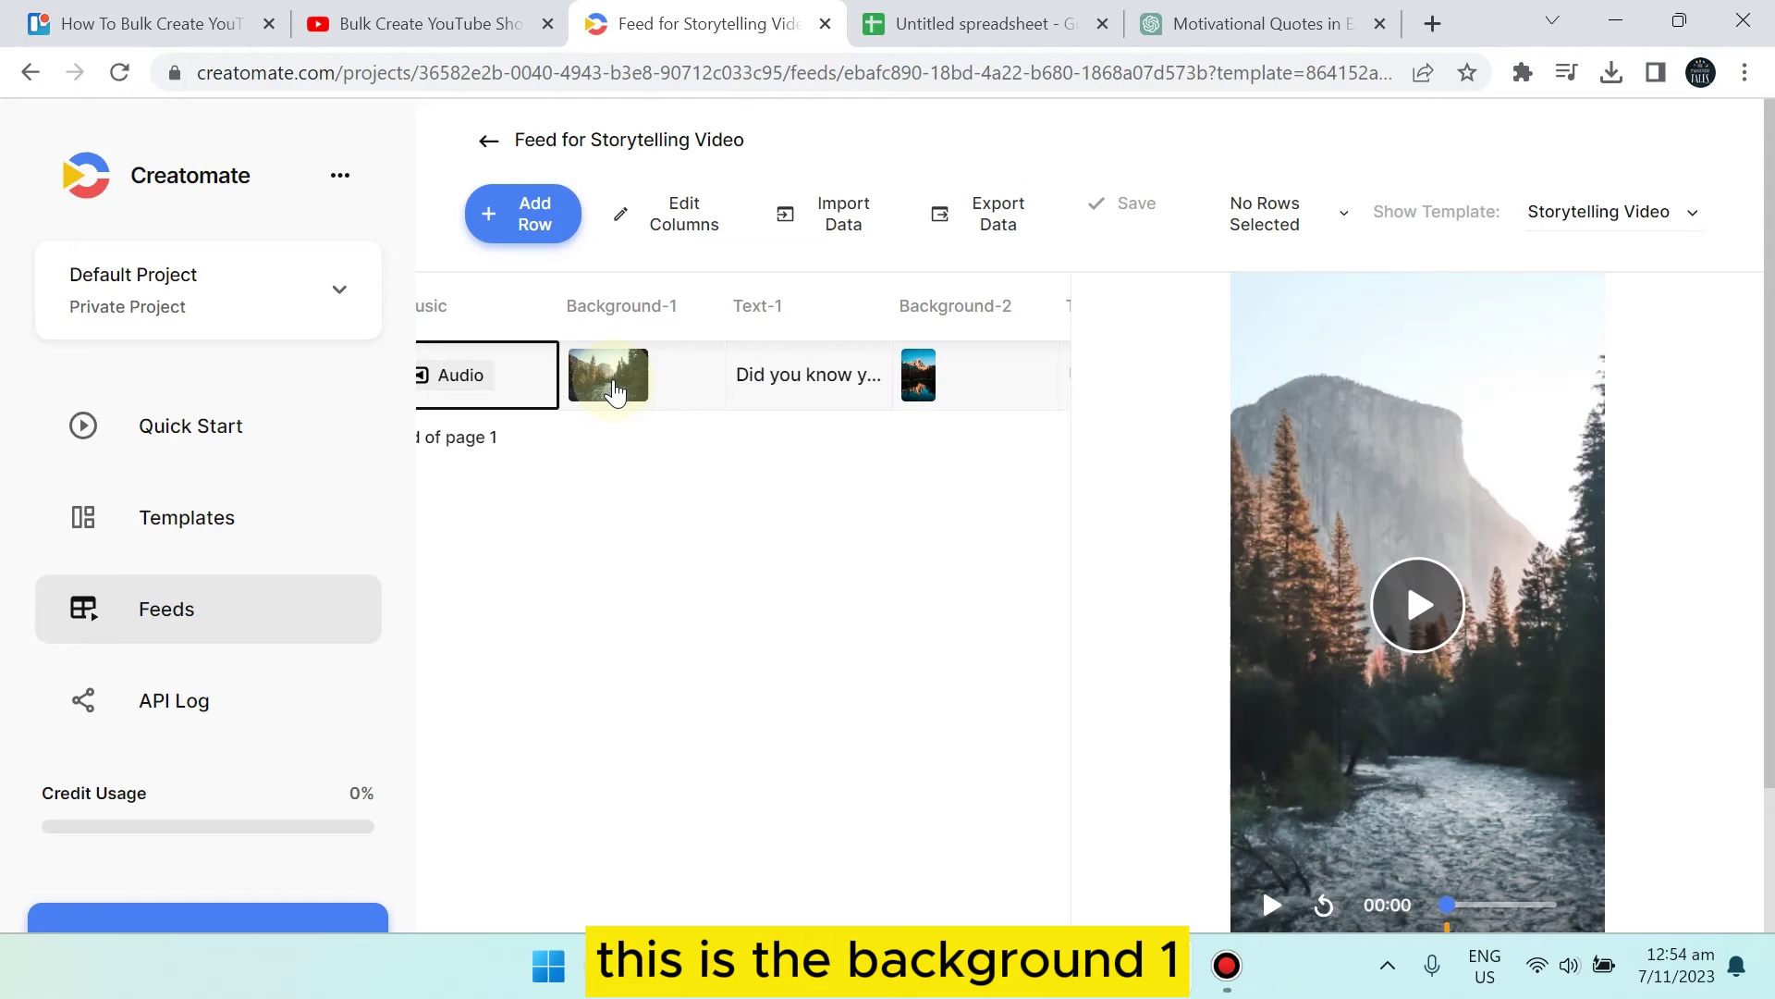
scroll(802, 788, down, 1)
scroll(801, 788, down, 1)
drag(786, 894, 908, 880)
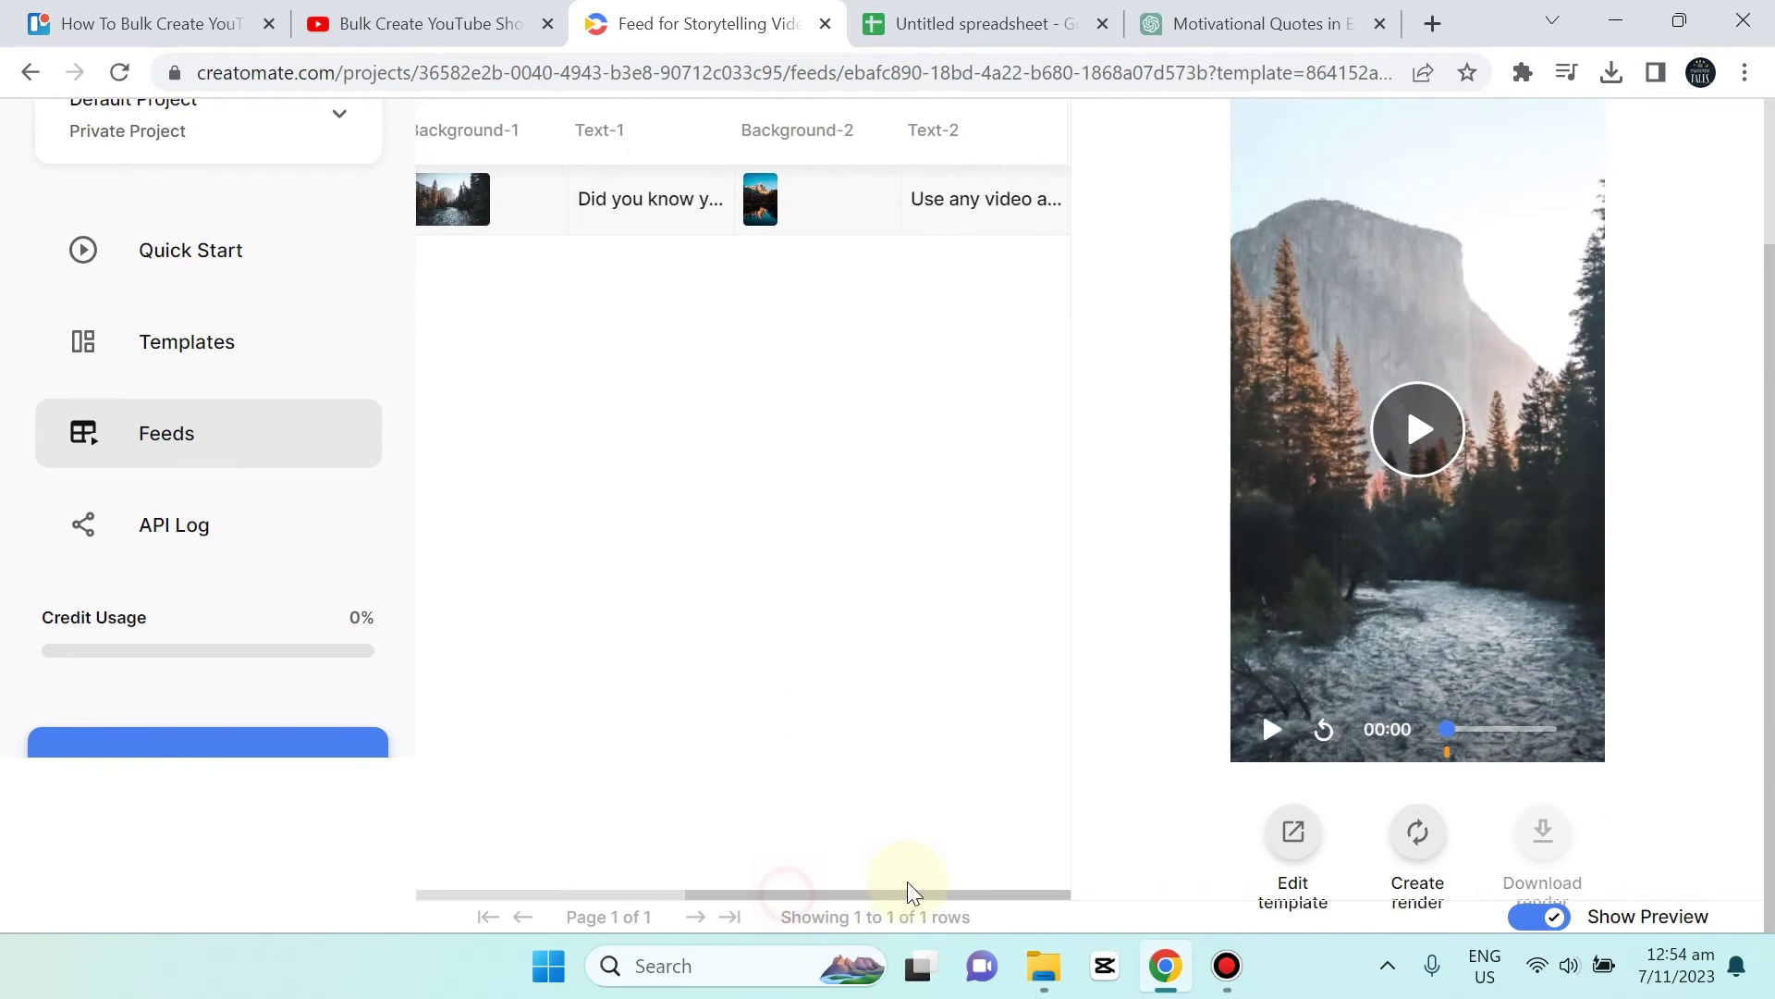
scroll(846, 599, up, 2)
click(958, 383)
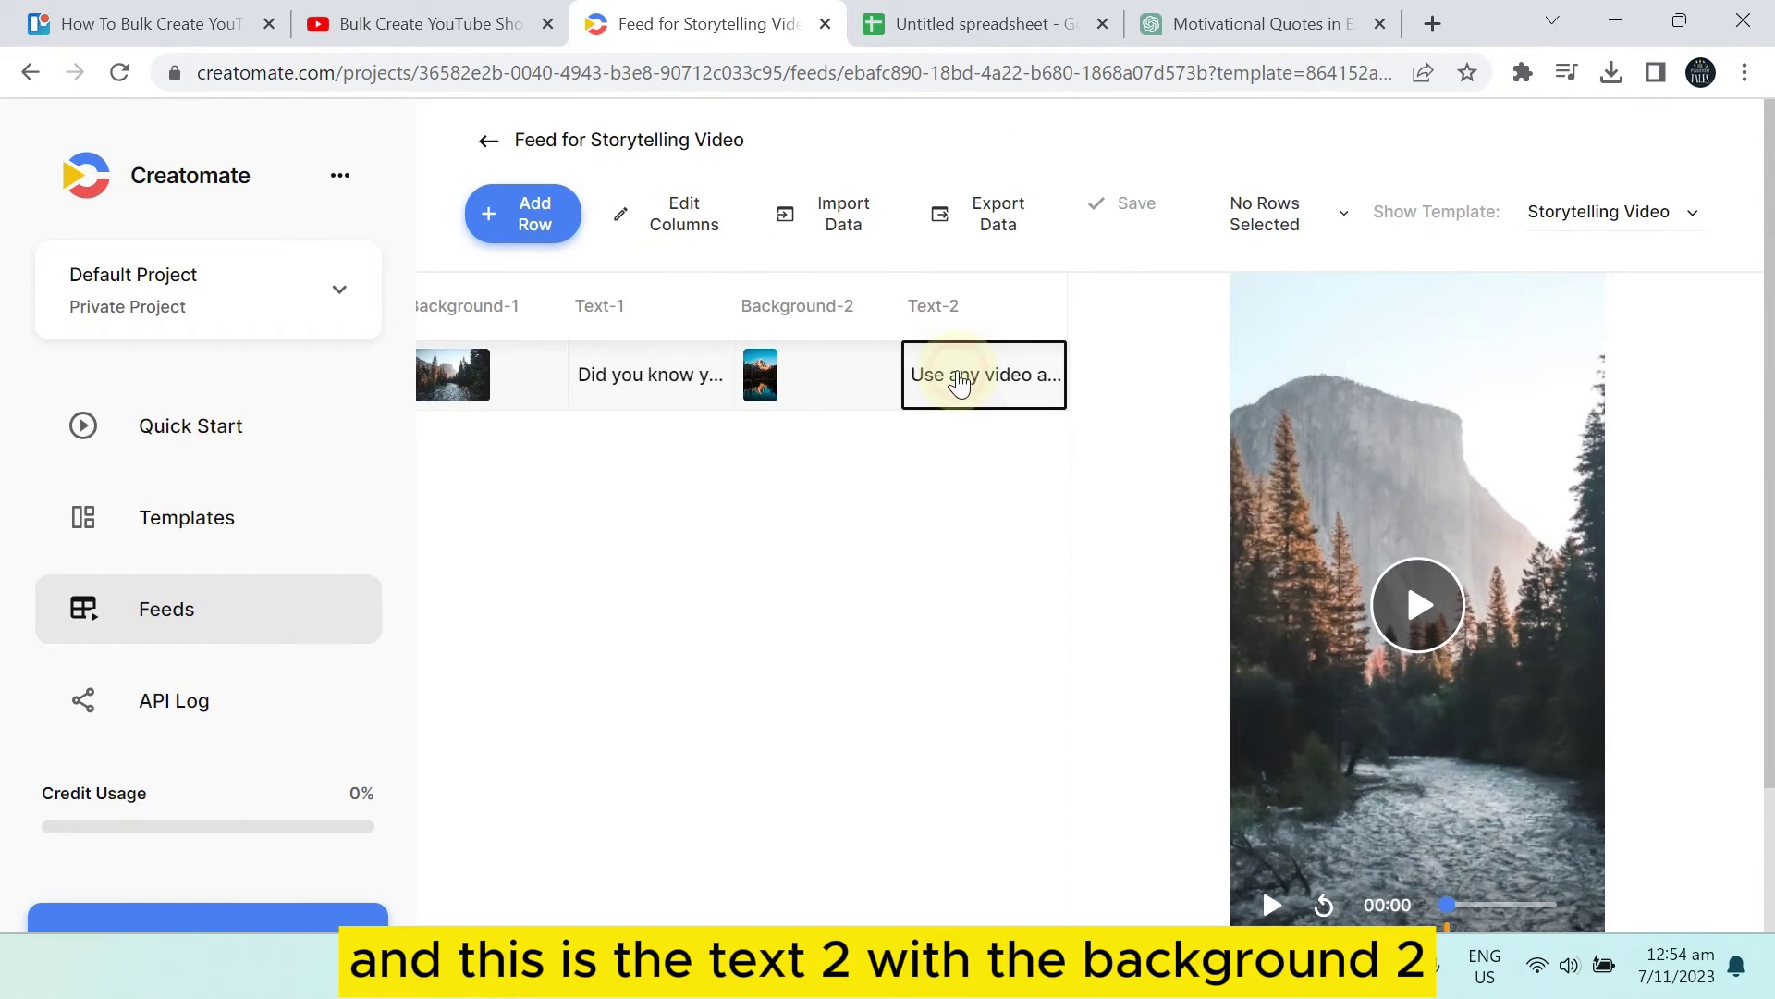
click(642, 394)
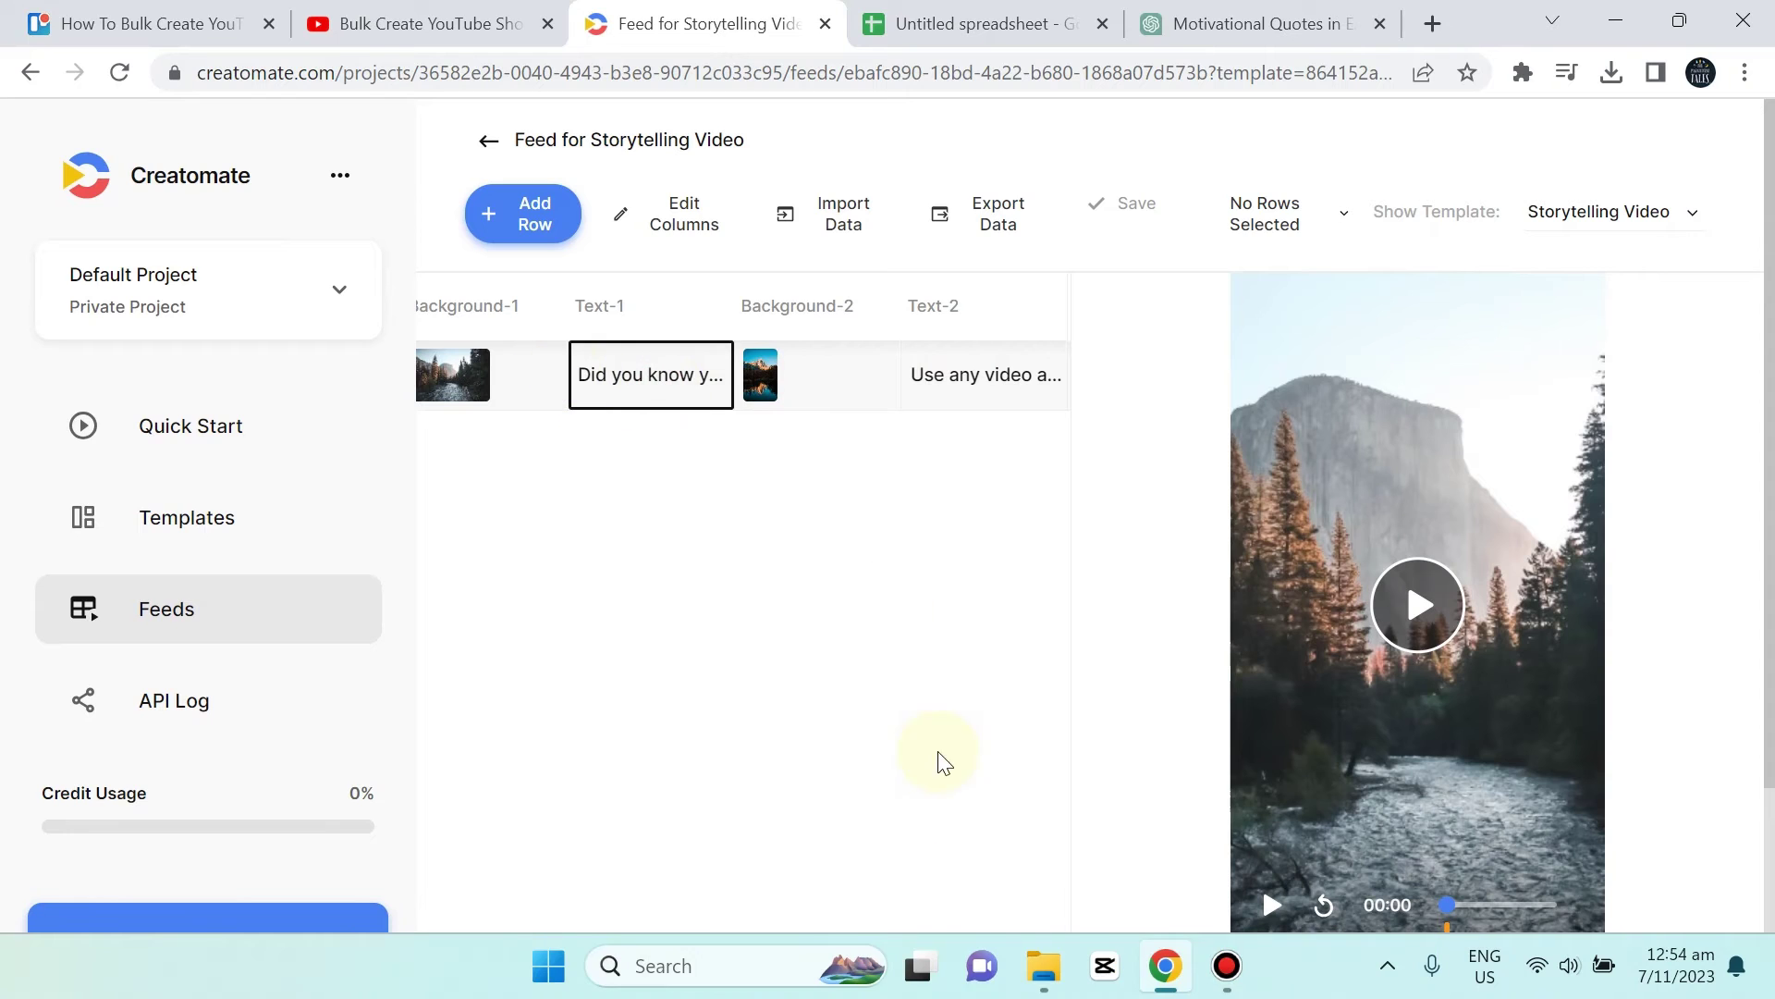
scroll(904, 844, down, 1)
scroll(840, 824, up, 1)
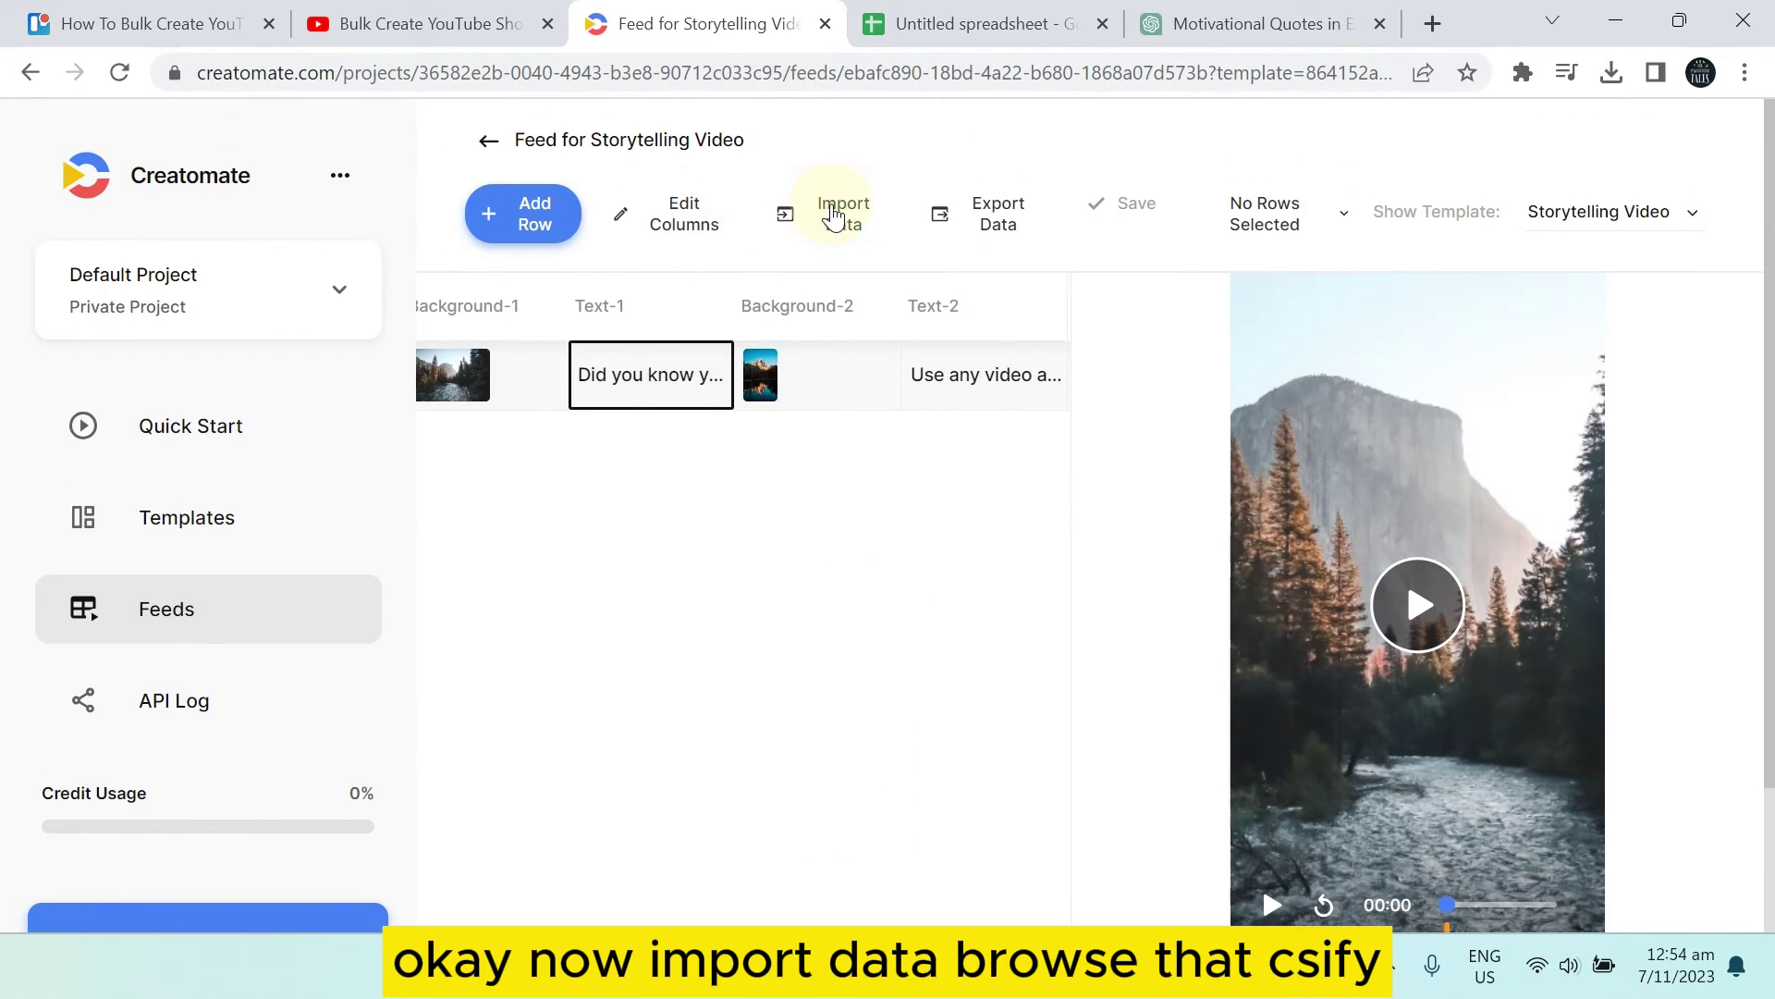
Start a data import and load the Sheet1.csv file
click(835, 216)
click(913, 711)
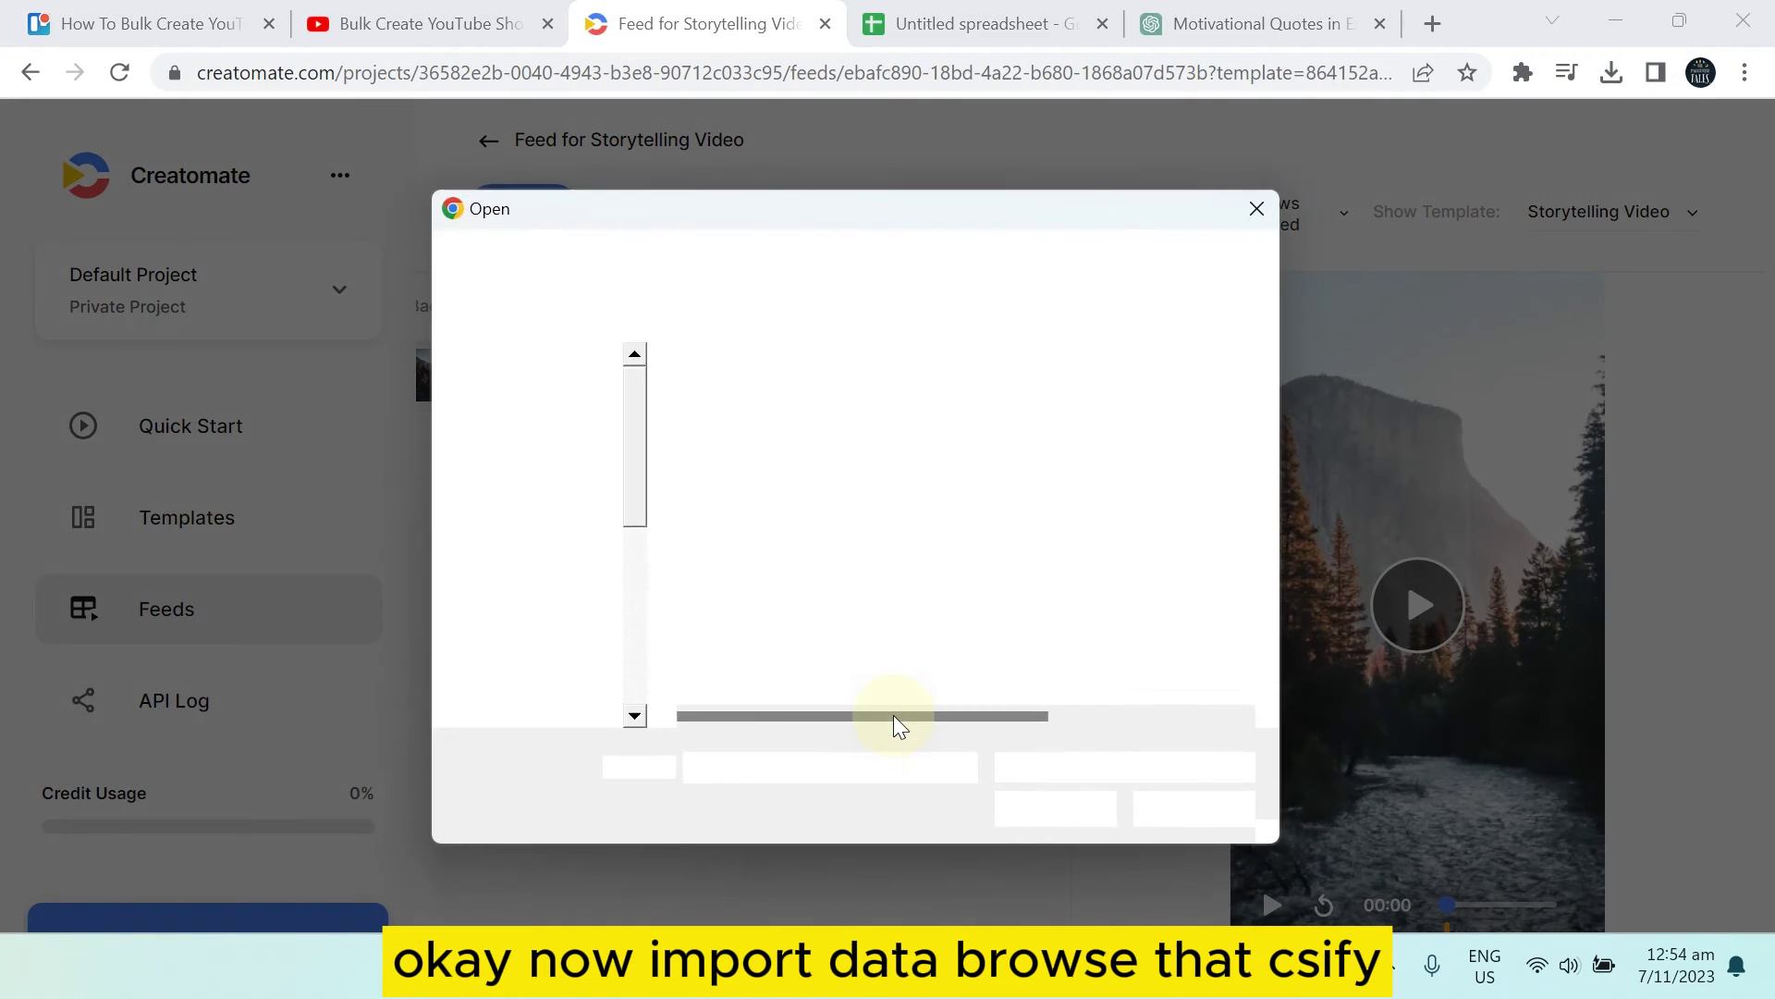
click(827, 583)
click(1036, 818)
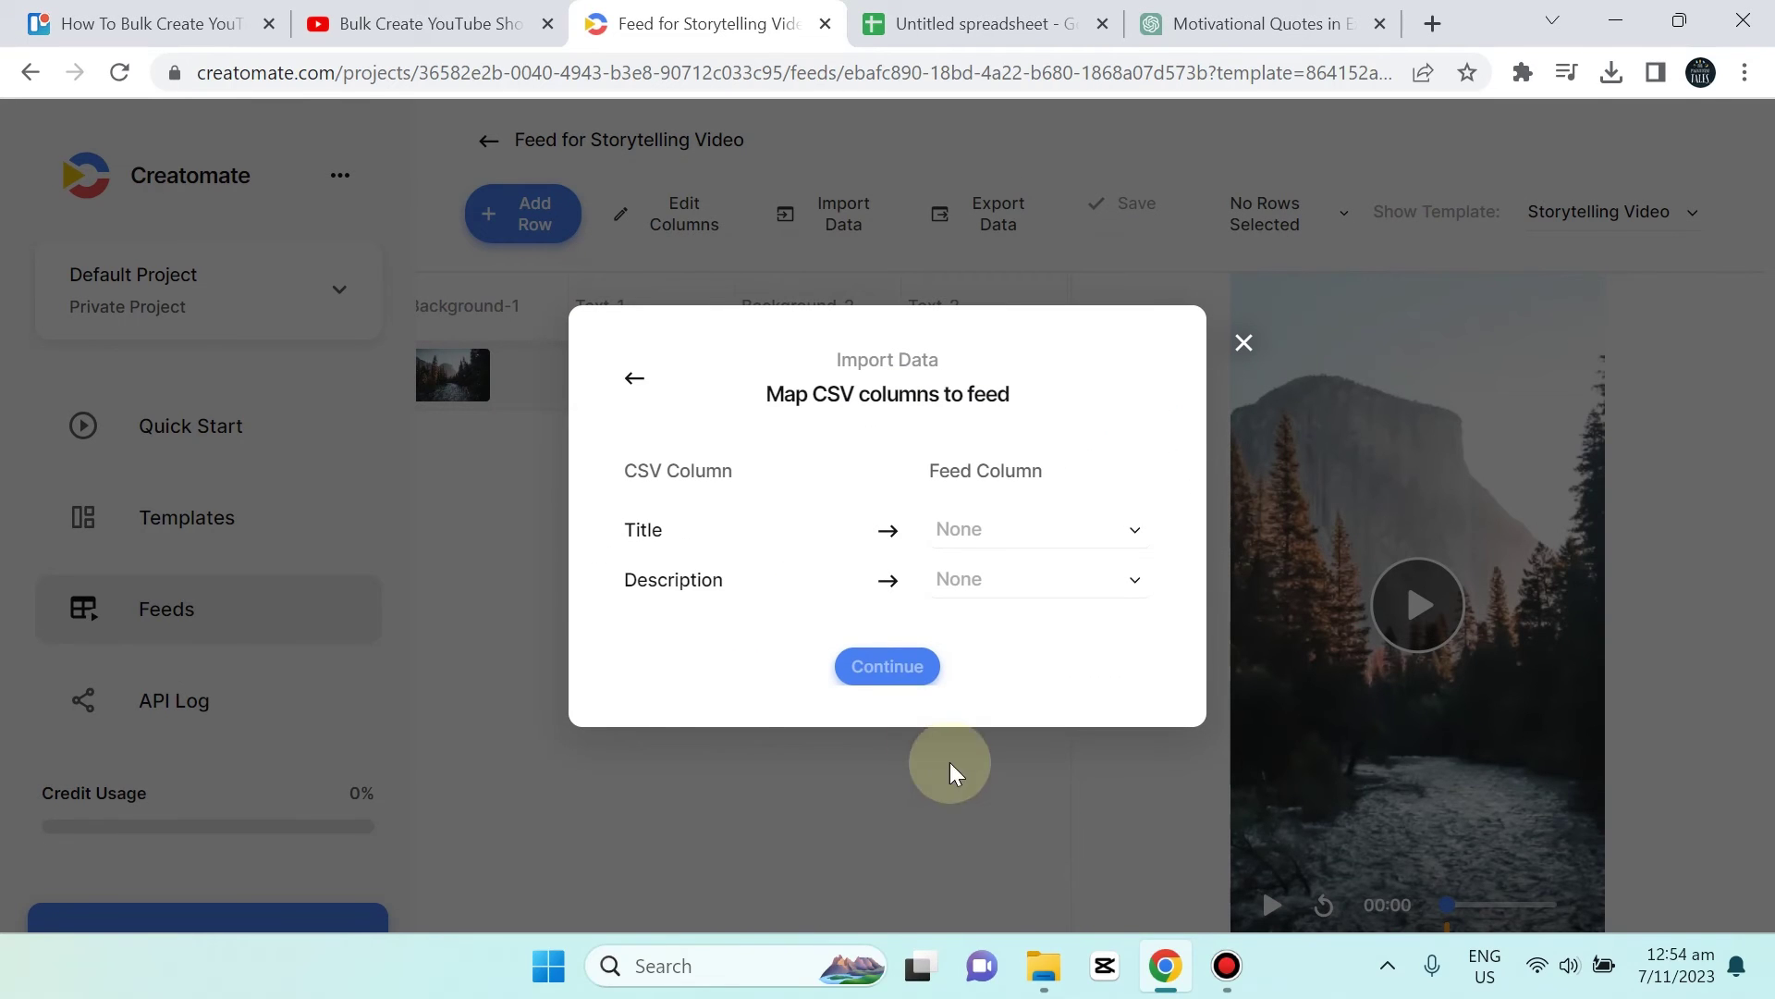
Map Title to Text-1 and Description to Text-2, then import the 10 rows
click(1000, 539)
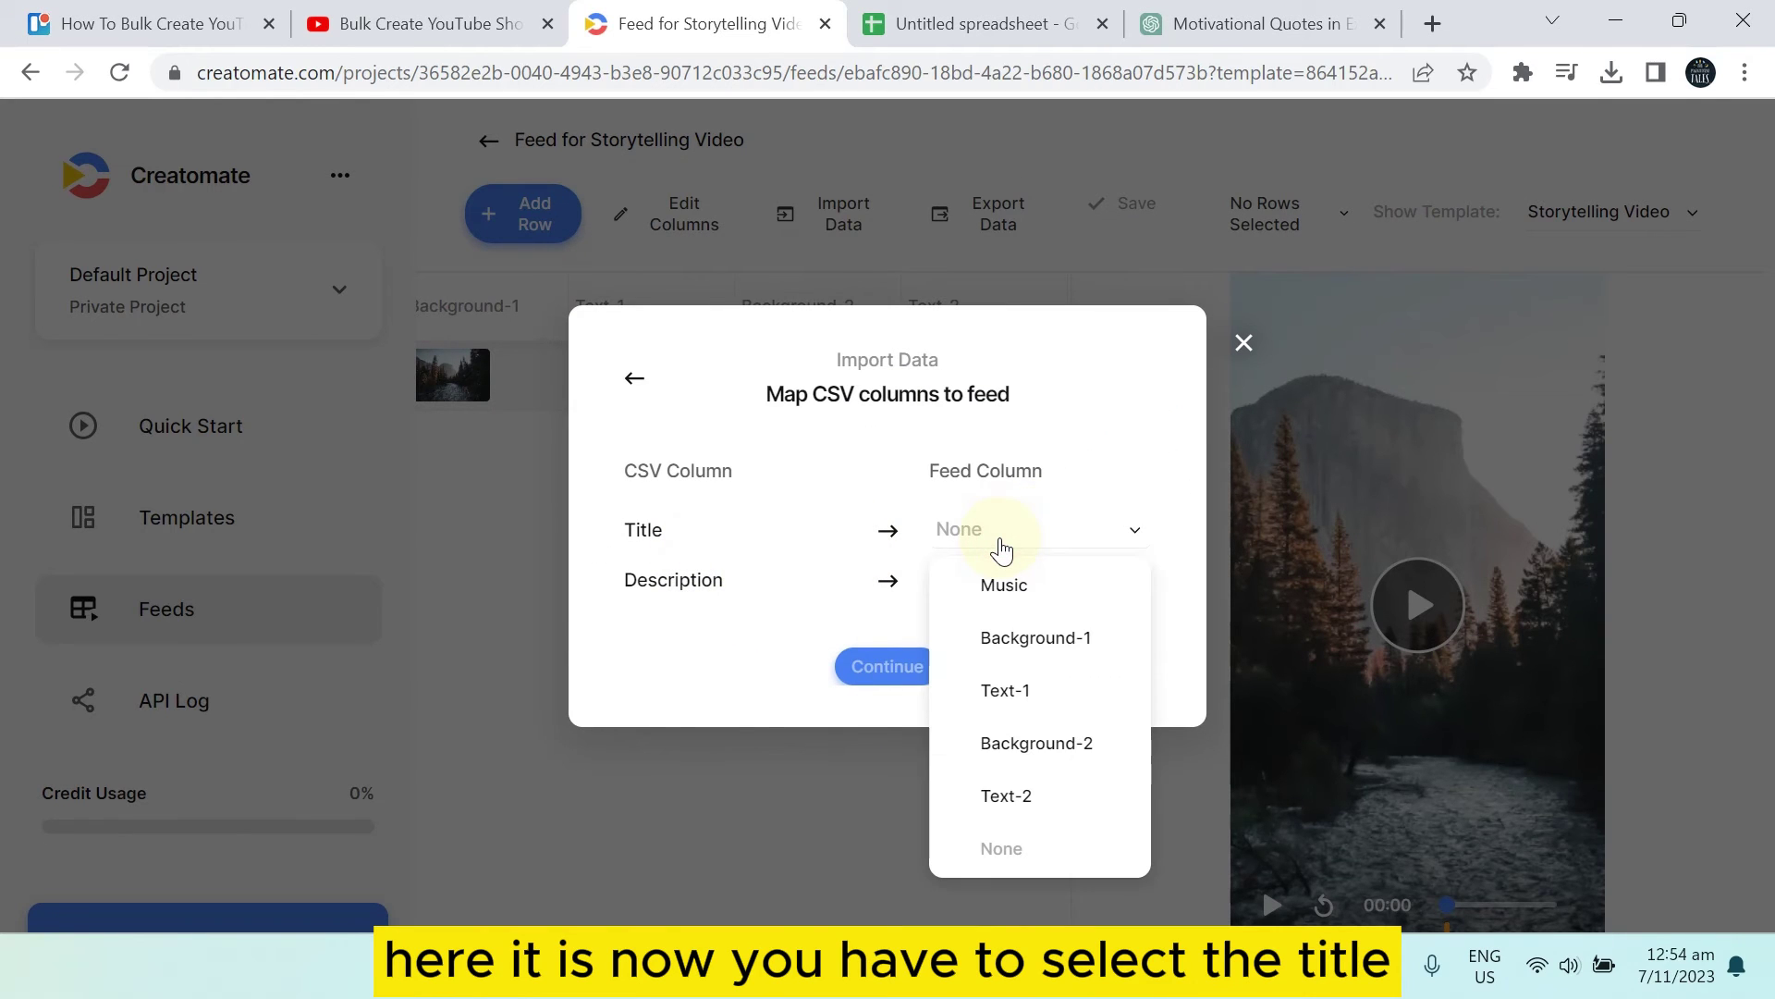
click(1023, 693)
click(984, 592)
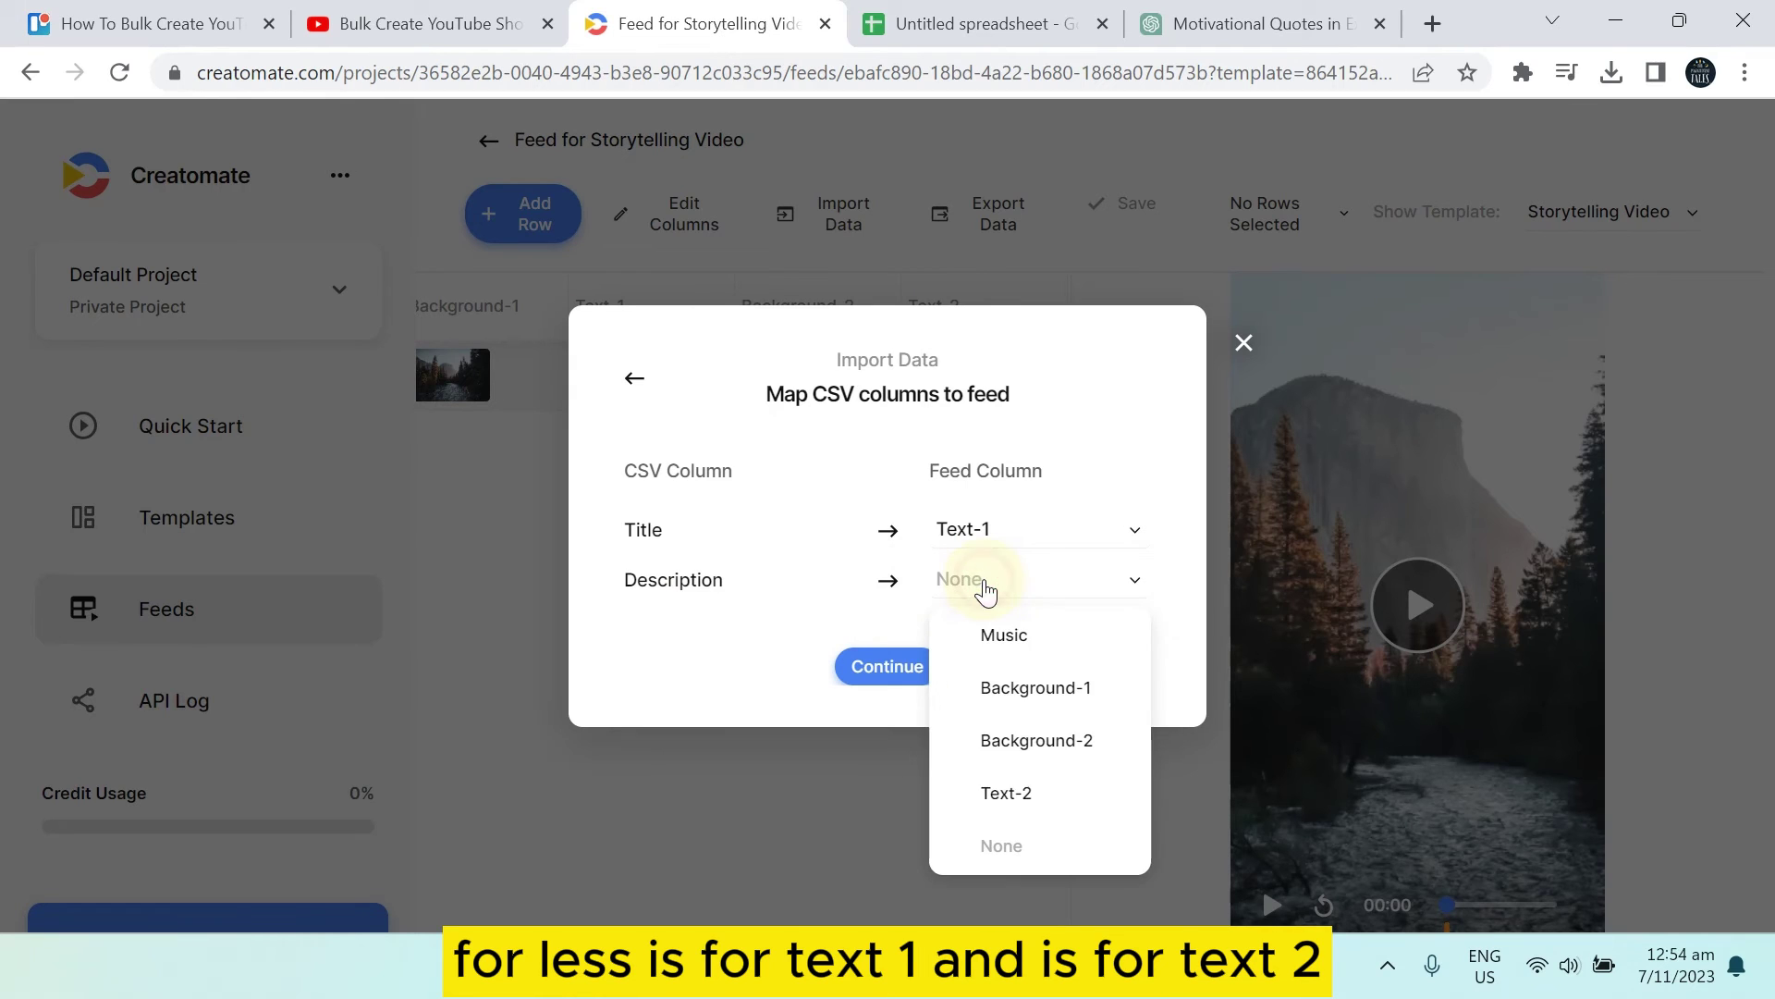
click(1019, 788)
click(887, 668)
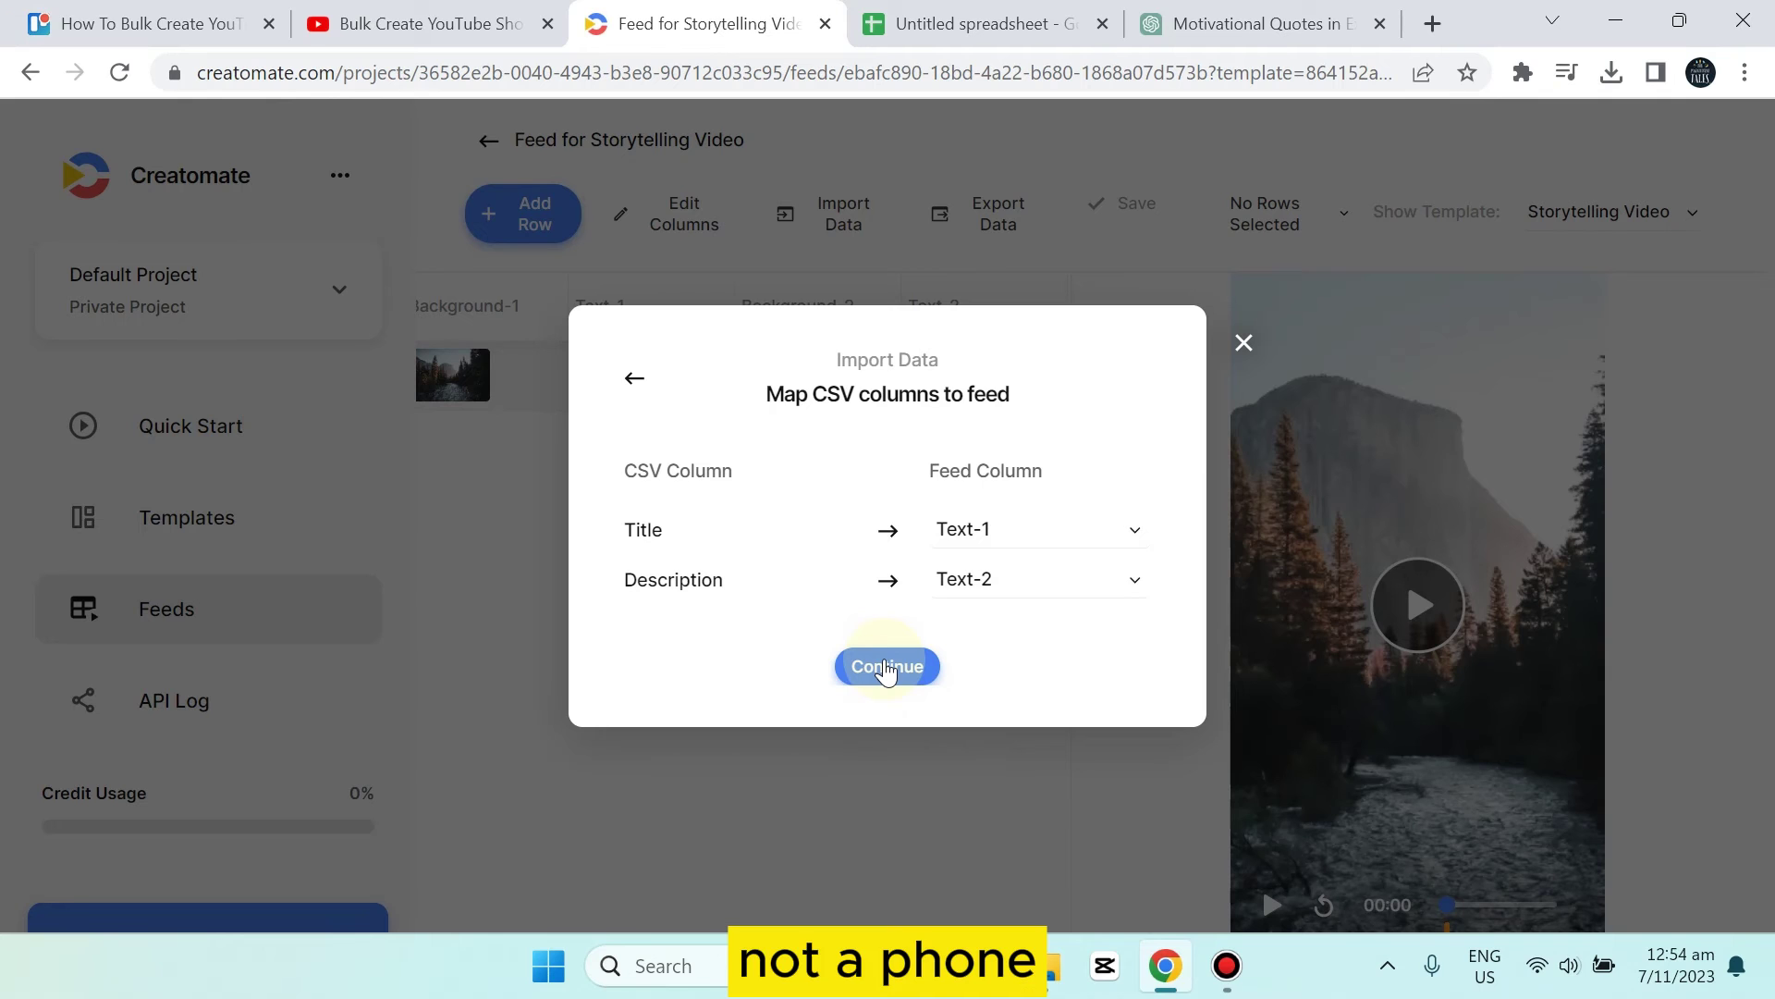
click(890, 661)
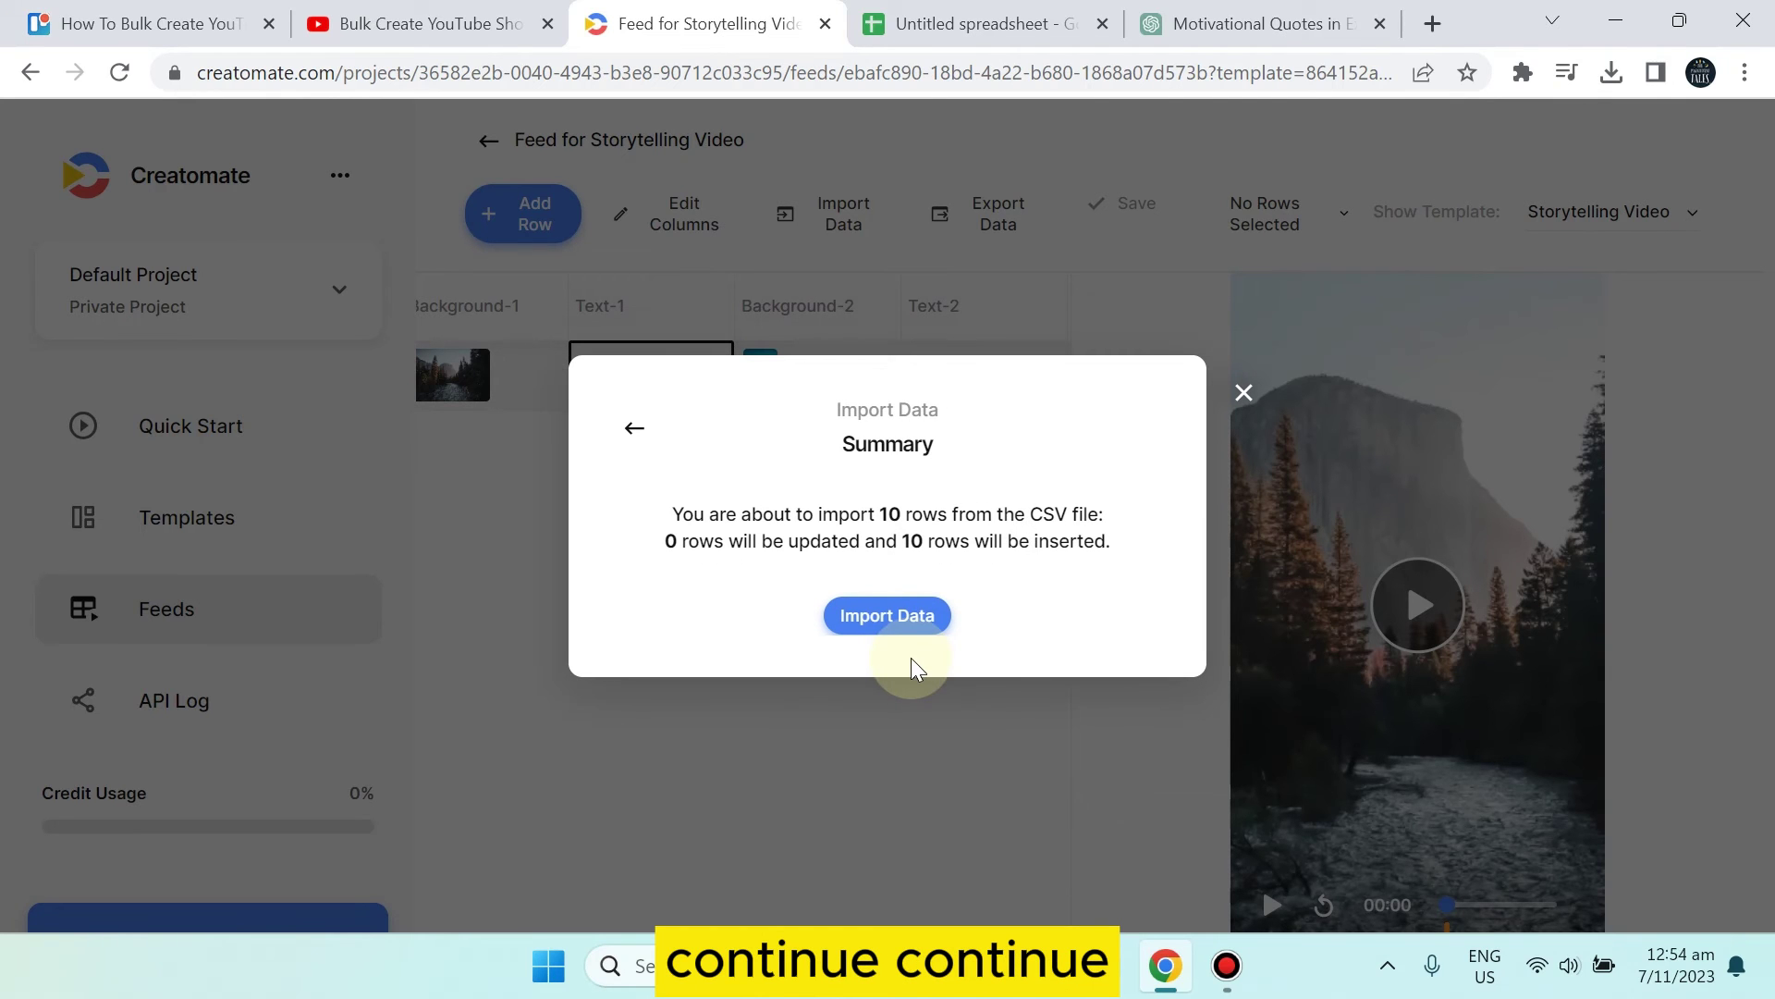
click(896, 629)
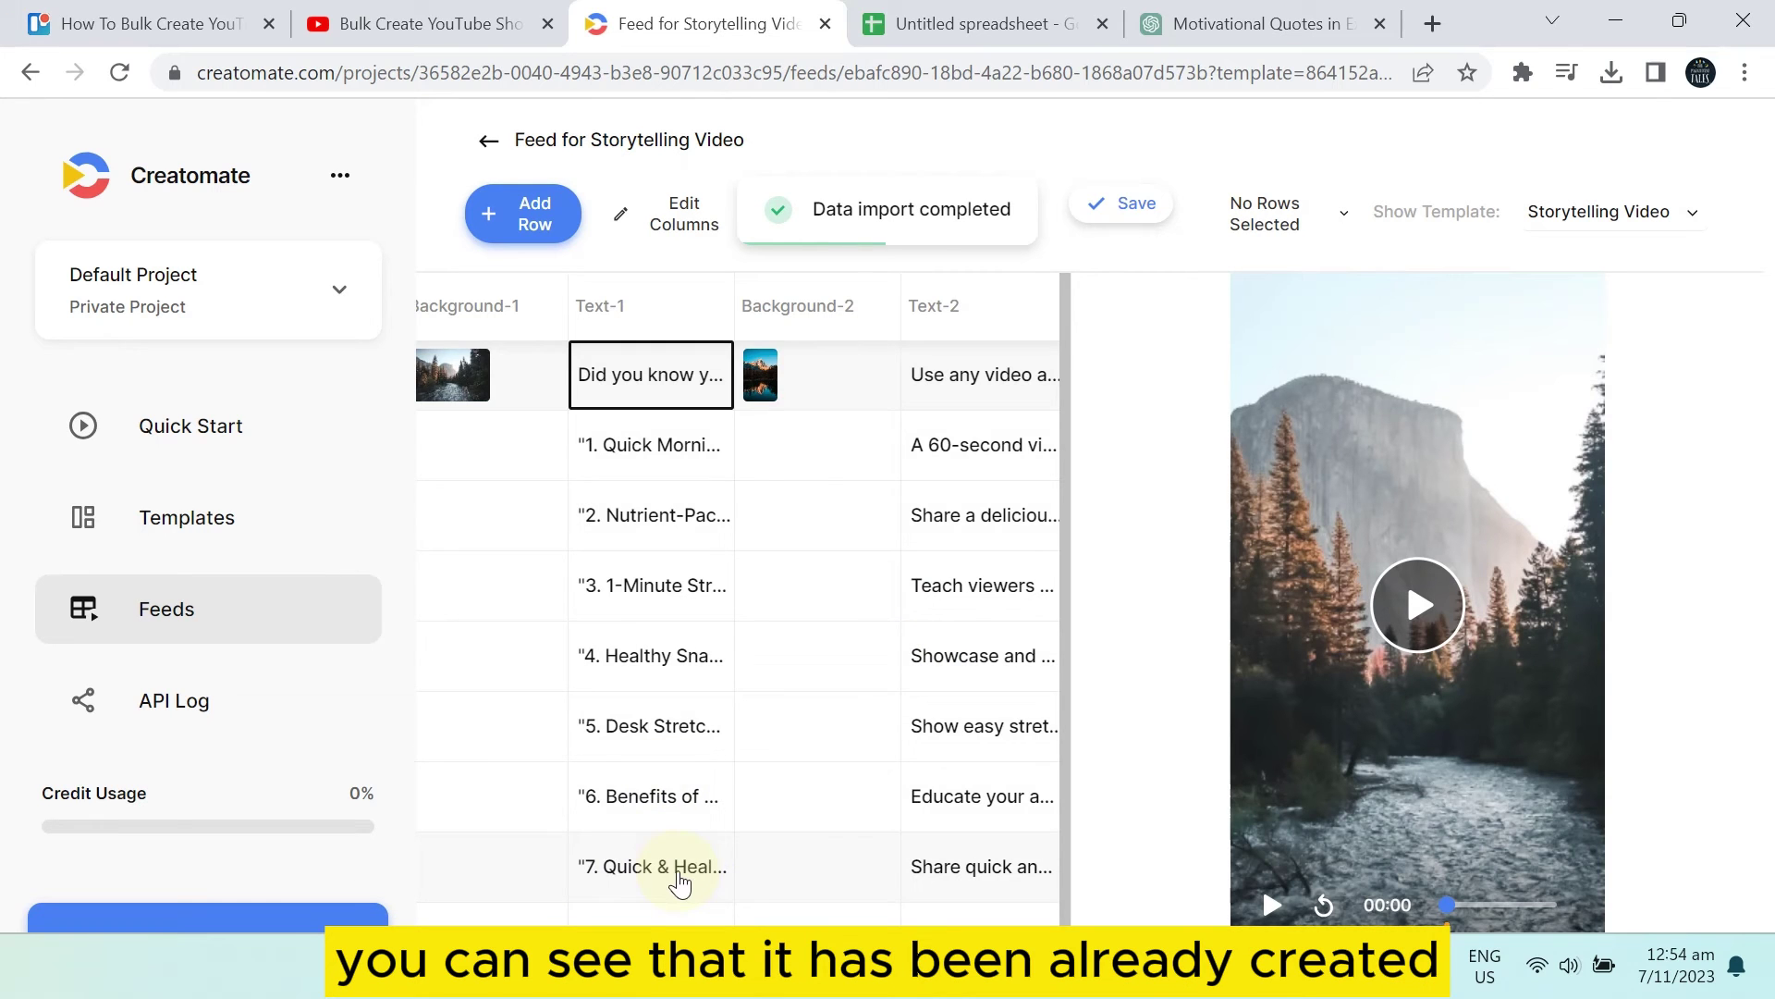
scroll(694, 888, down, 1)
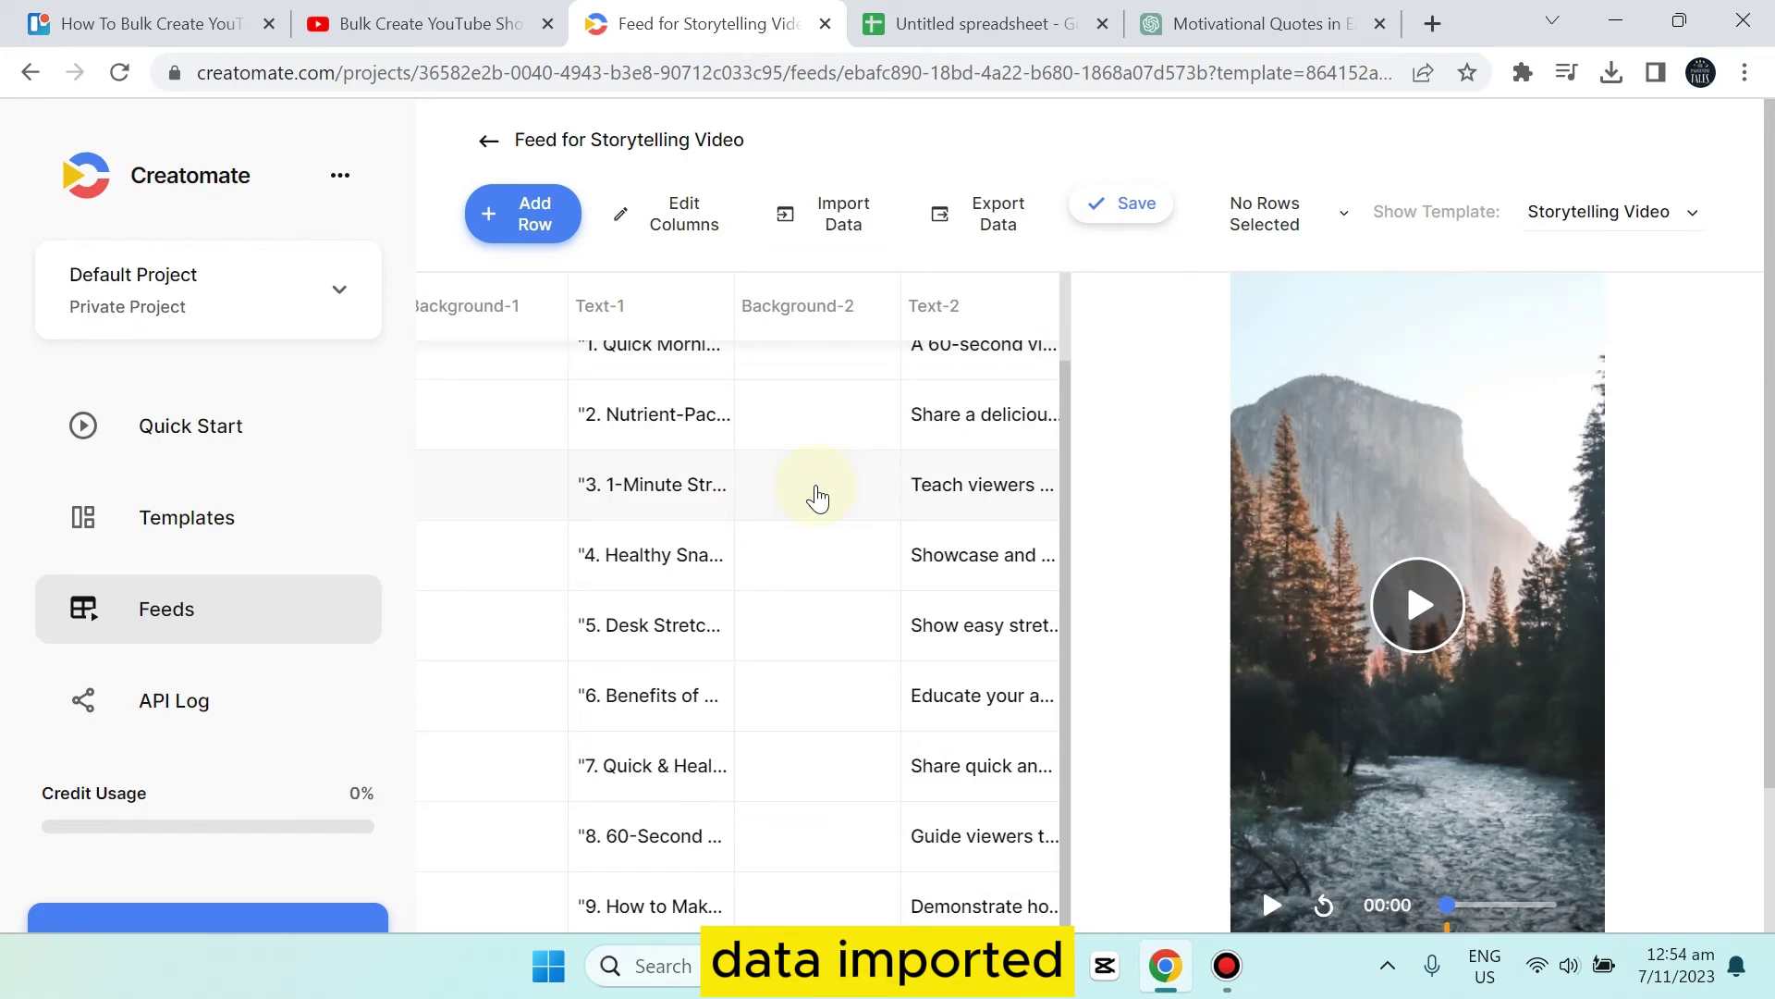
scroll(813, 496, up, 1)
Play the first row's preview, then preview rows 2 through 5
click(676, 444)
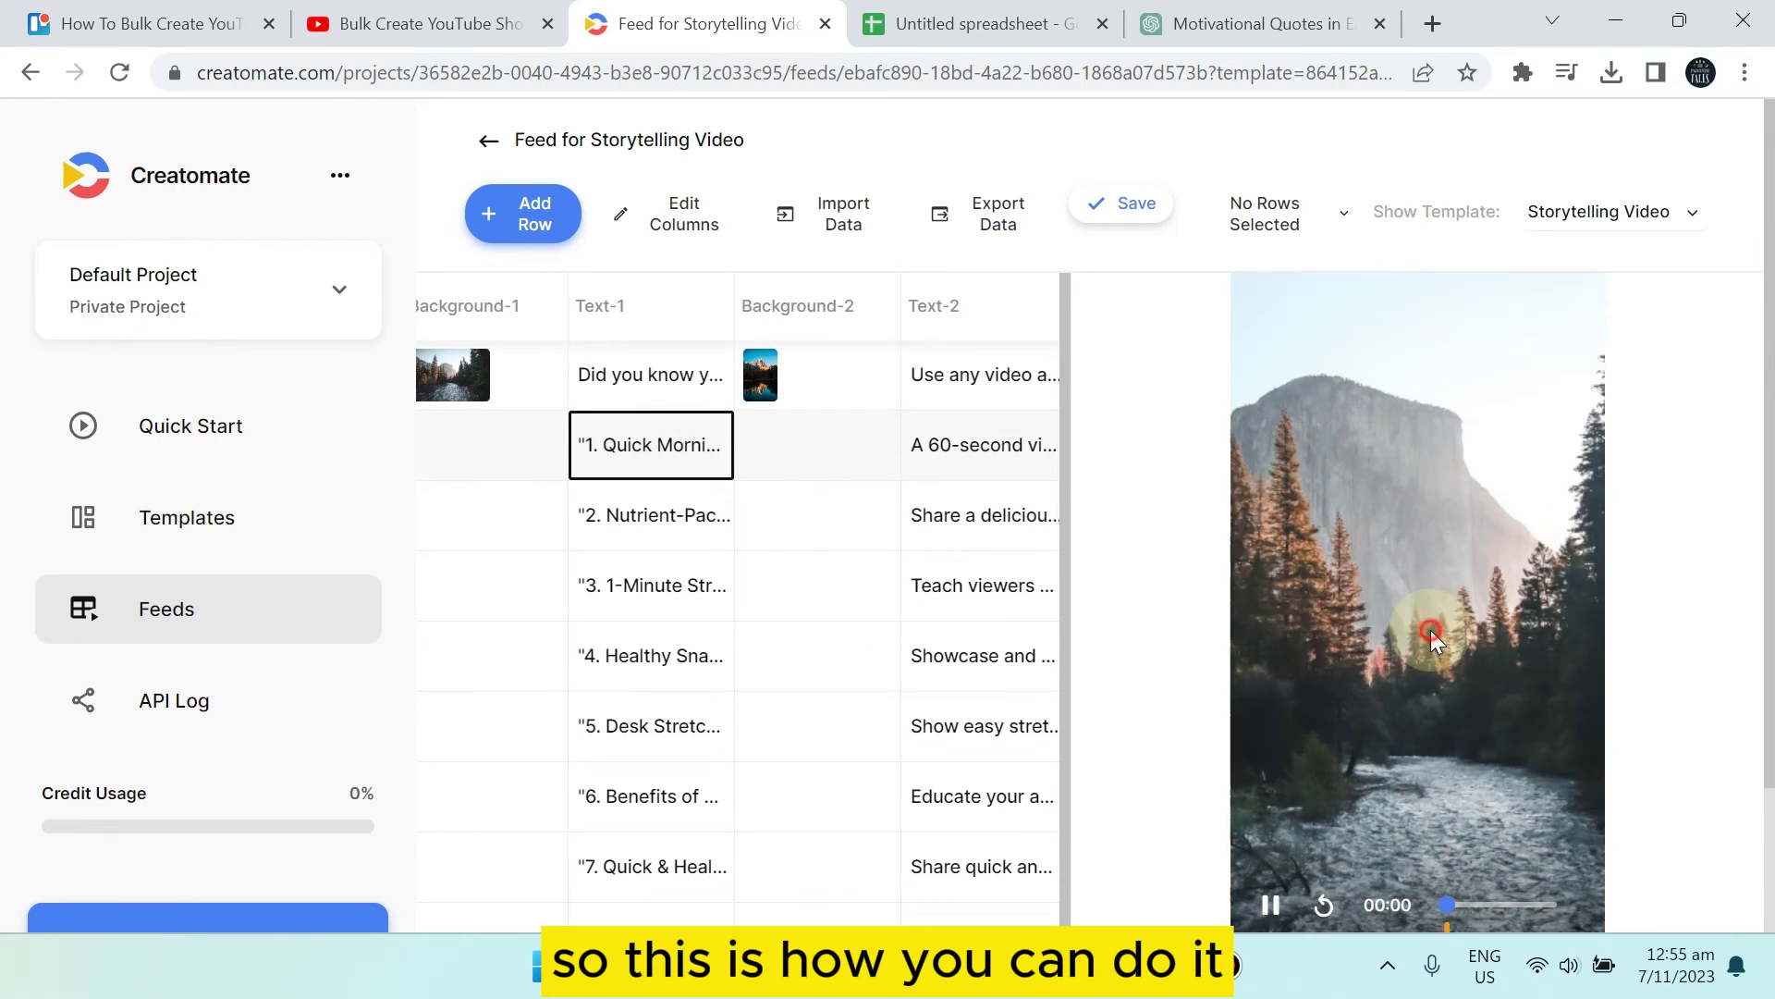
click(1431, 629)
click(1271, 904)
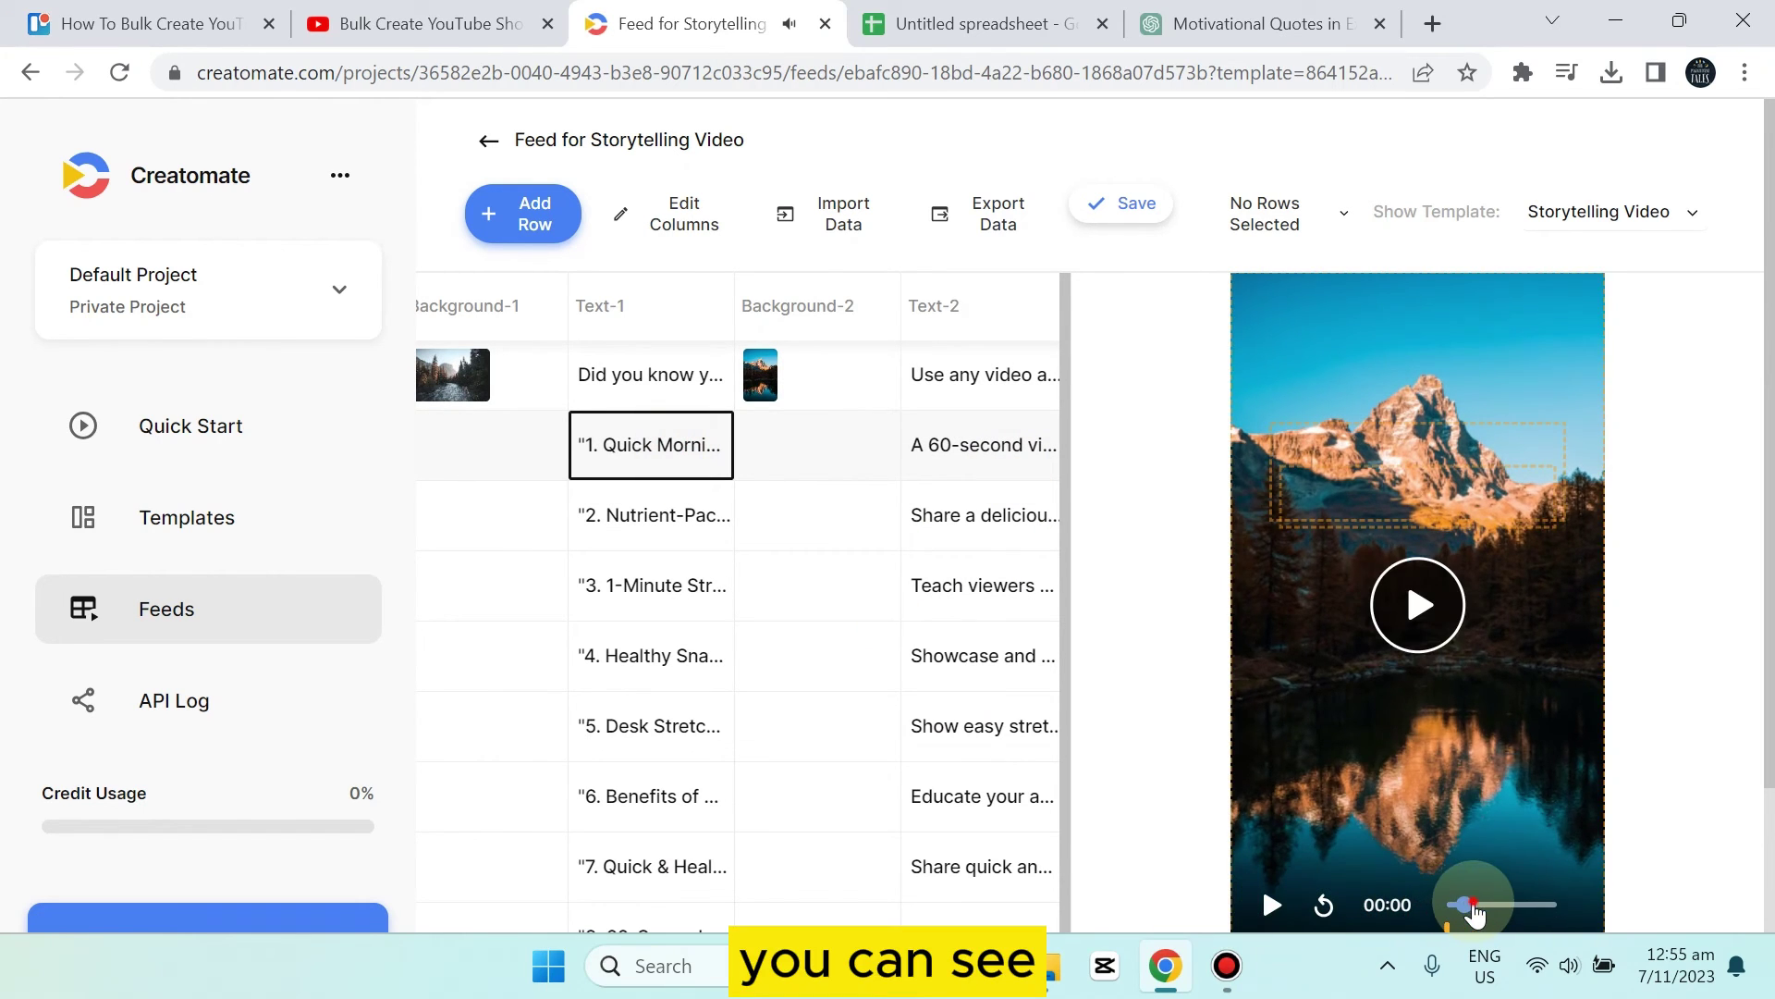
key(Right)
click(653, 499)
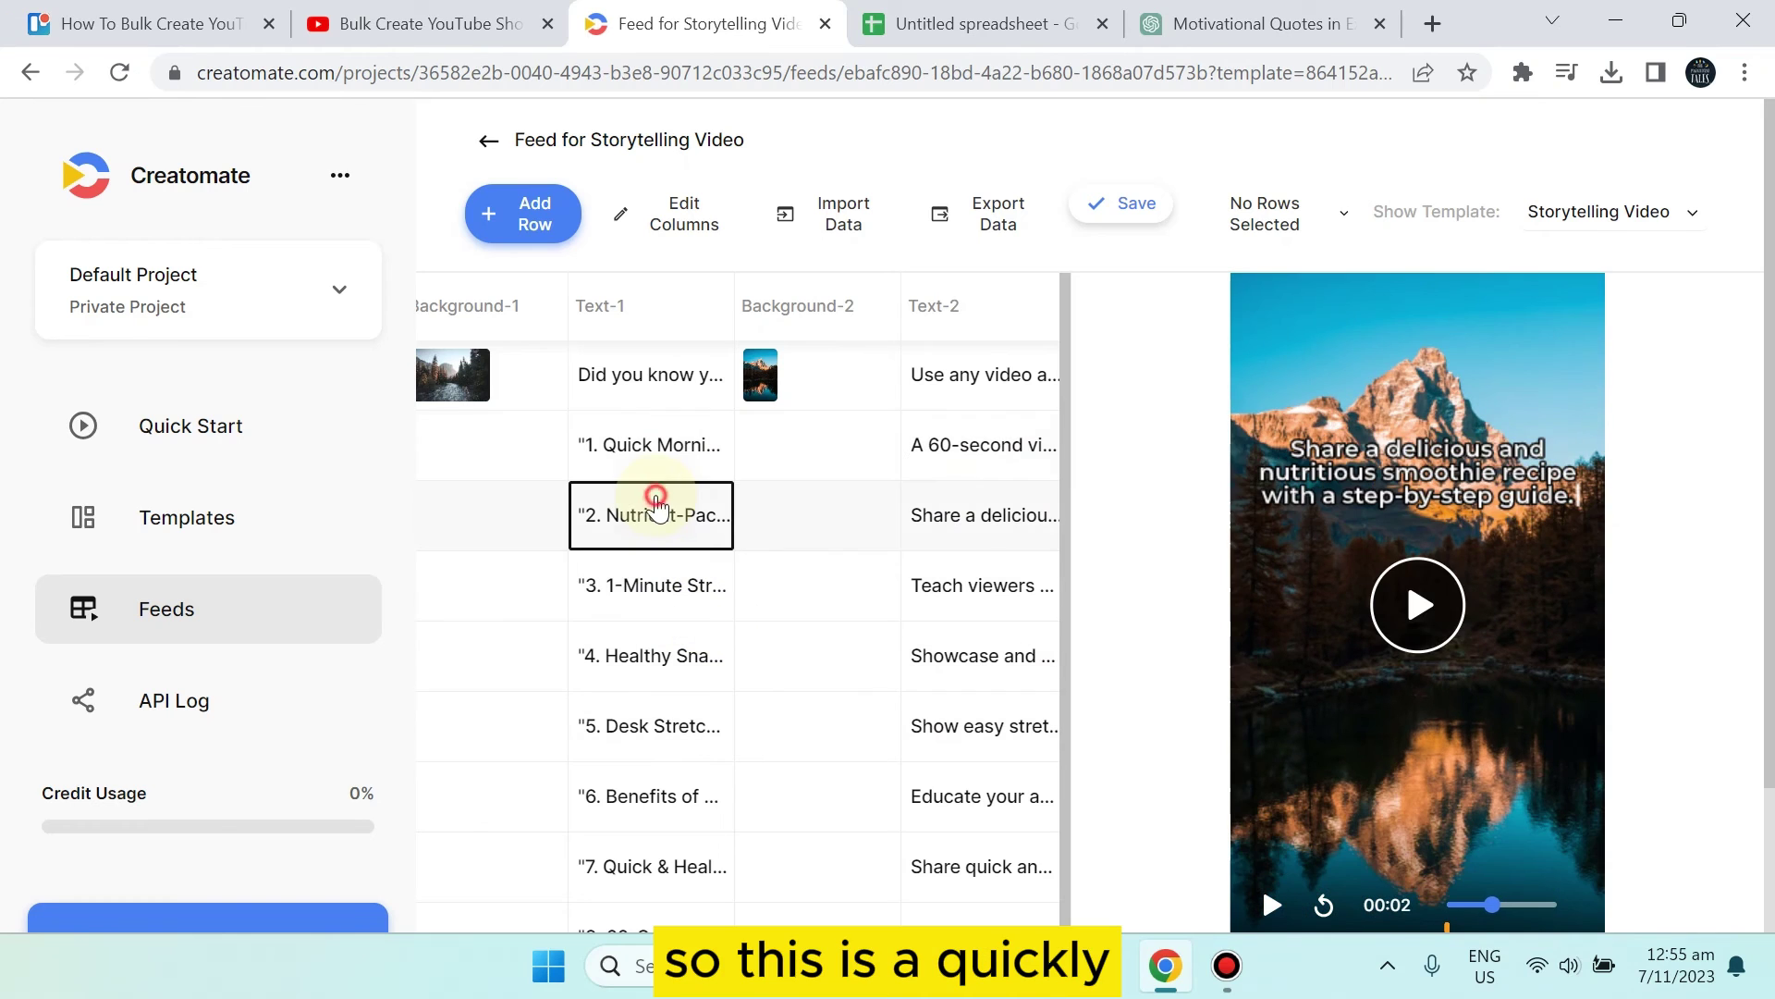
click(653, 590)
click(645, 664)
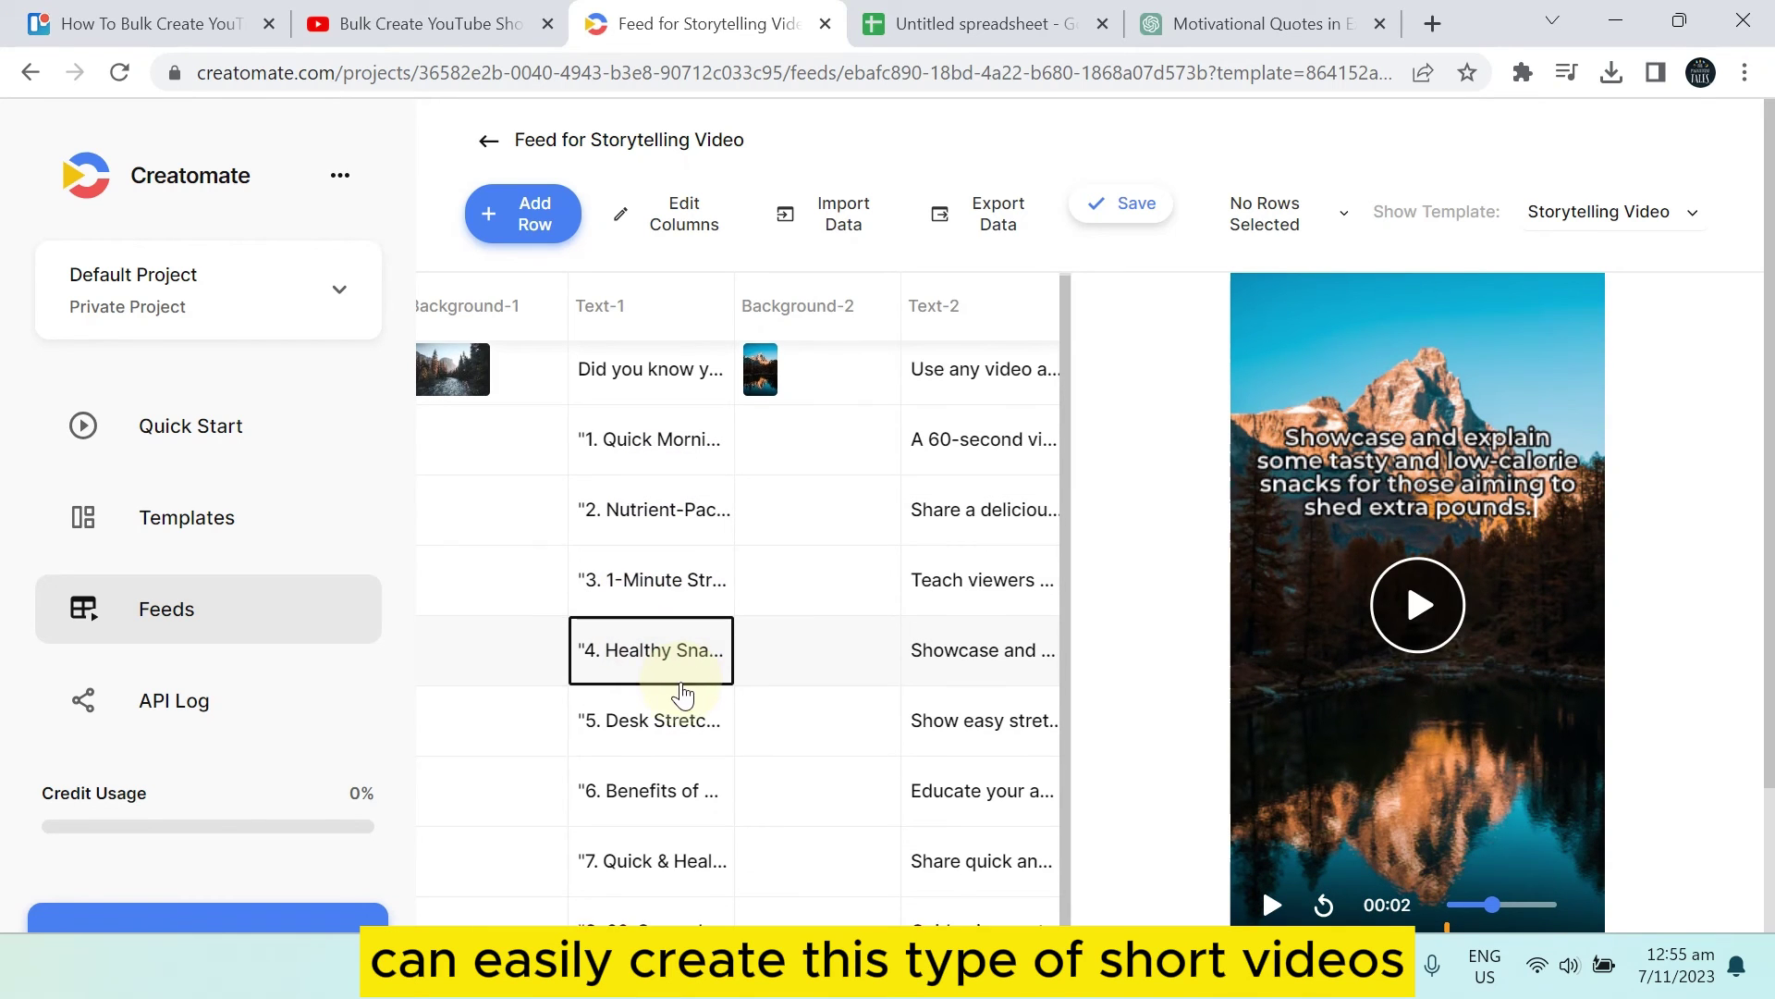
click(687, 701)
scroll(694, 665, down, 1)
scroll(676, 768, down, 1)
Preview rows 7 through 10, then step back up through rows 9 to 2
click(654, 631)
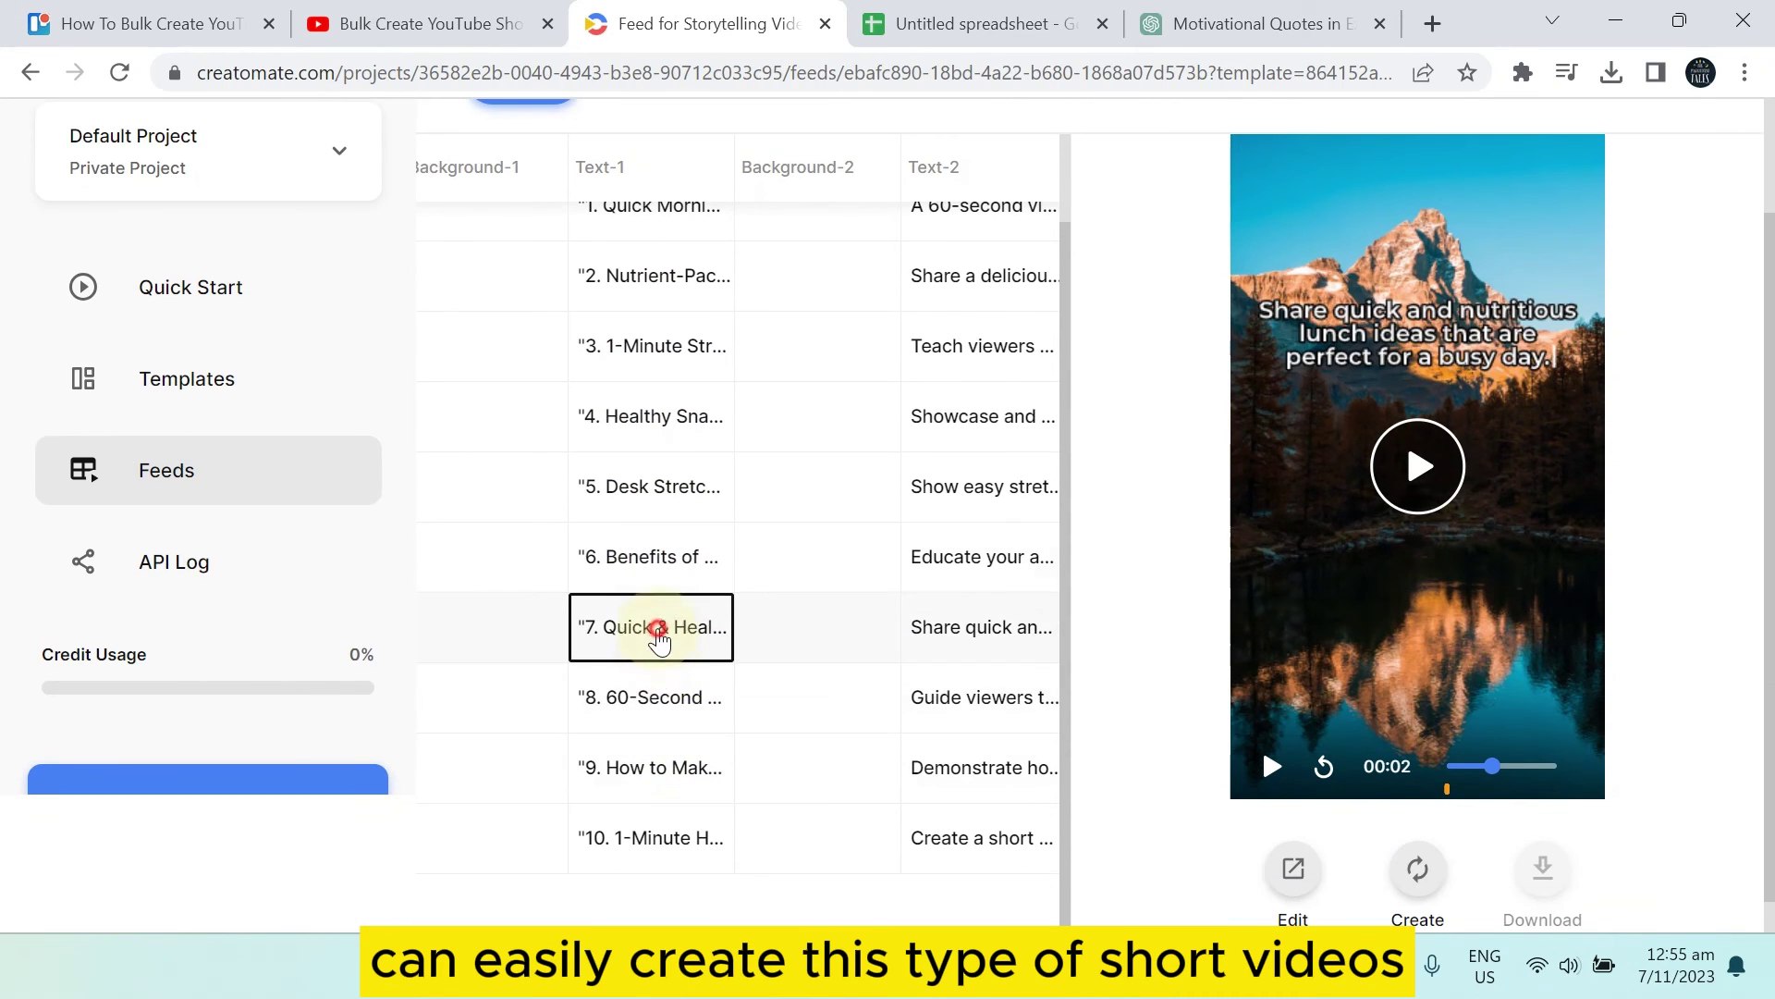
click(662, 708)
click(670, 769)
click(647, 833)
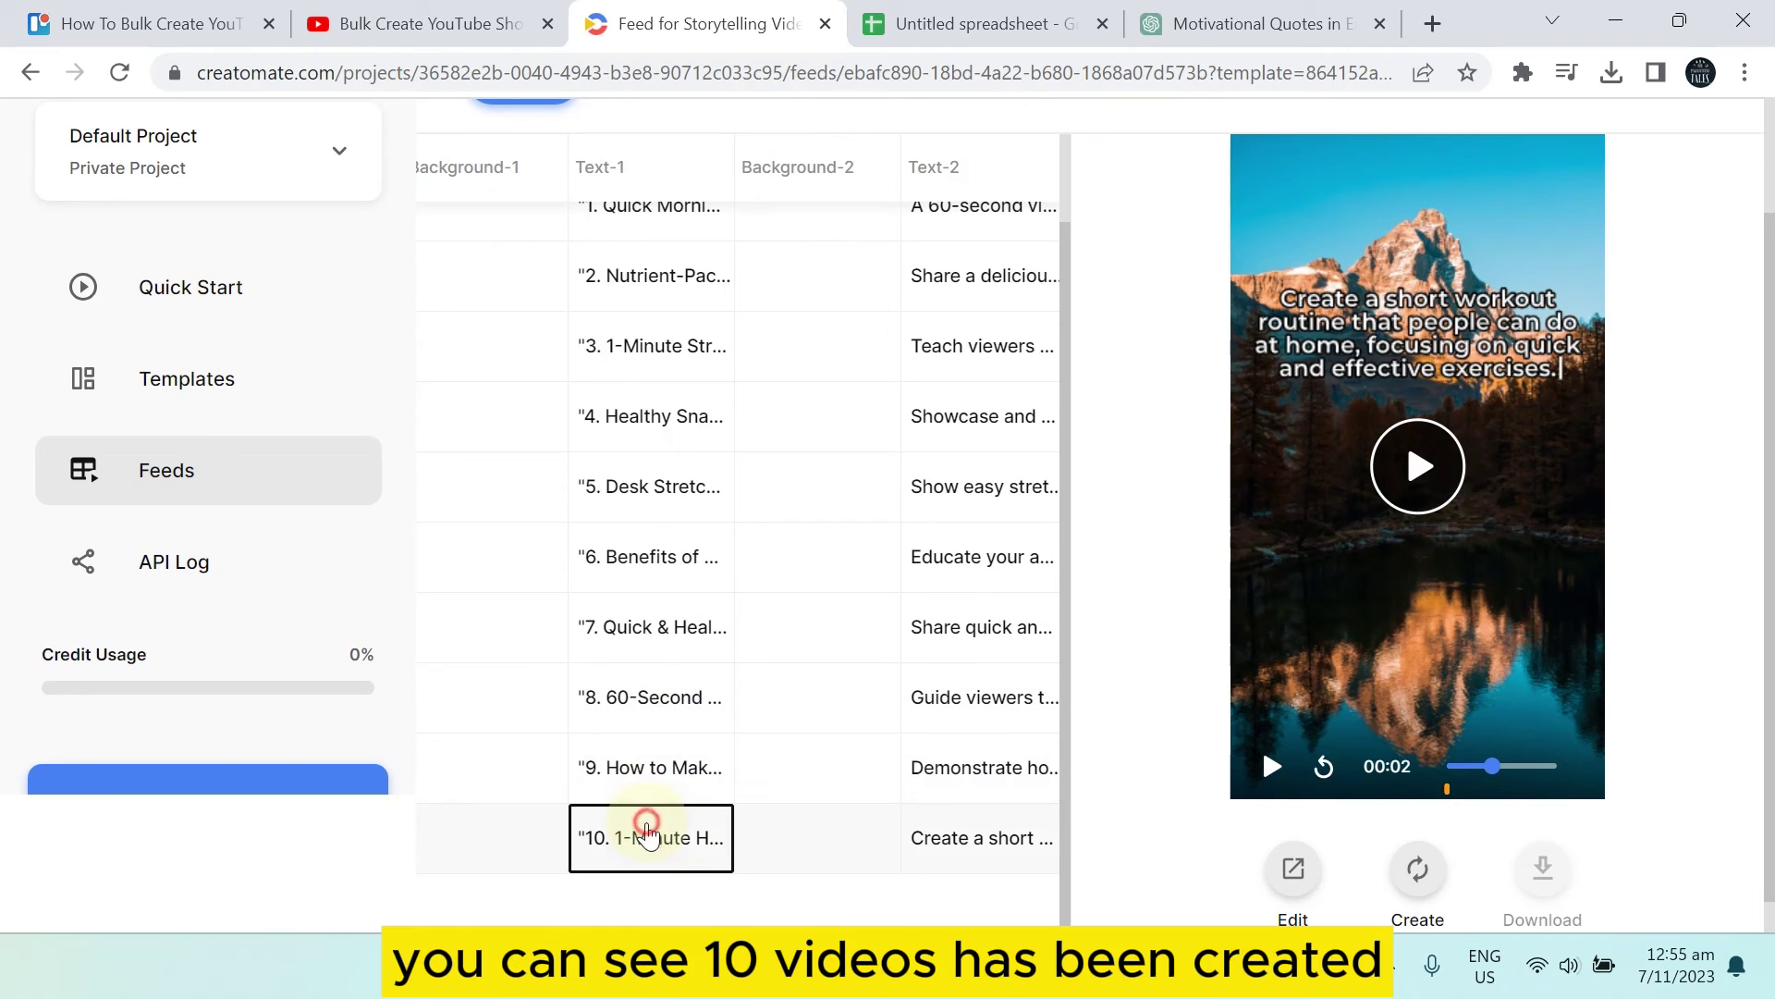
click(639, 766)
click(645, 697)
click(652, 556)
click(656, 485)
click(657, 417)
click(652, 346)
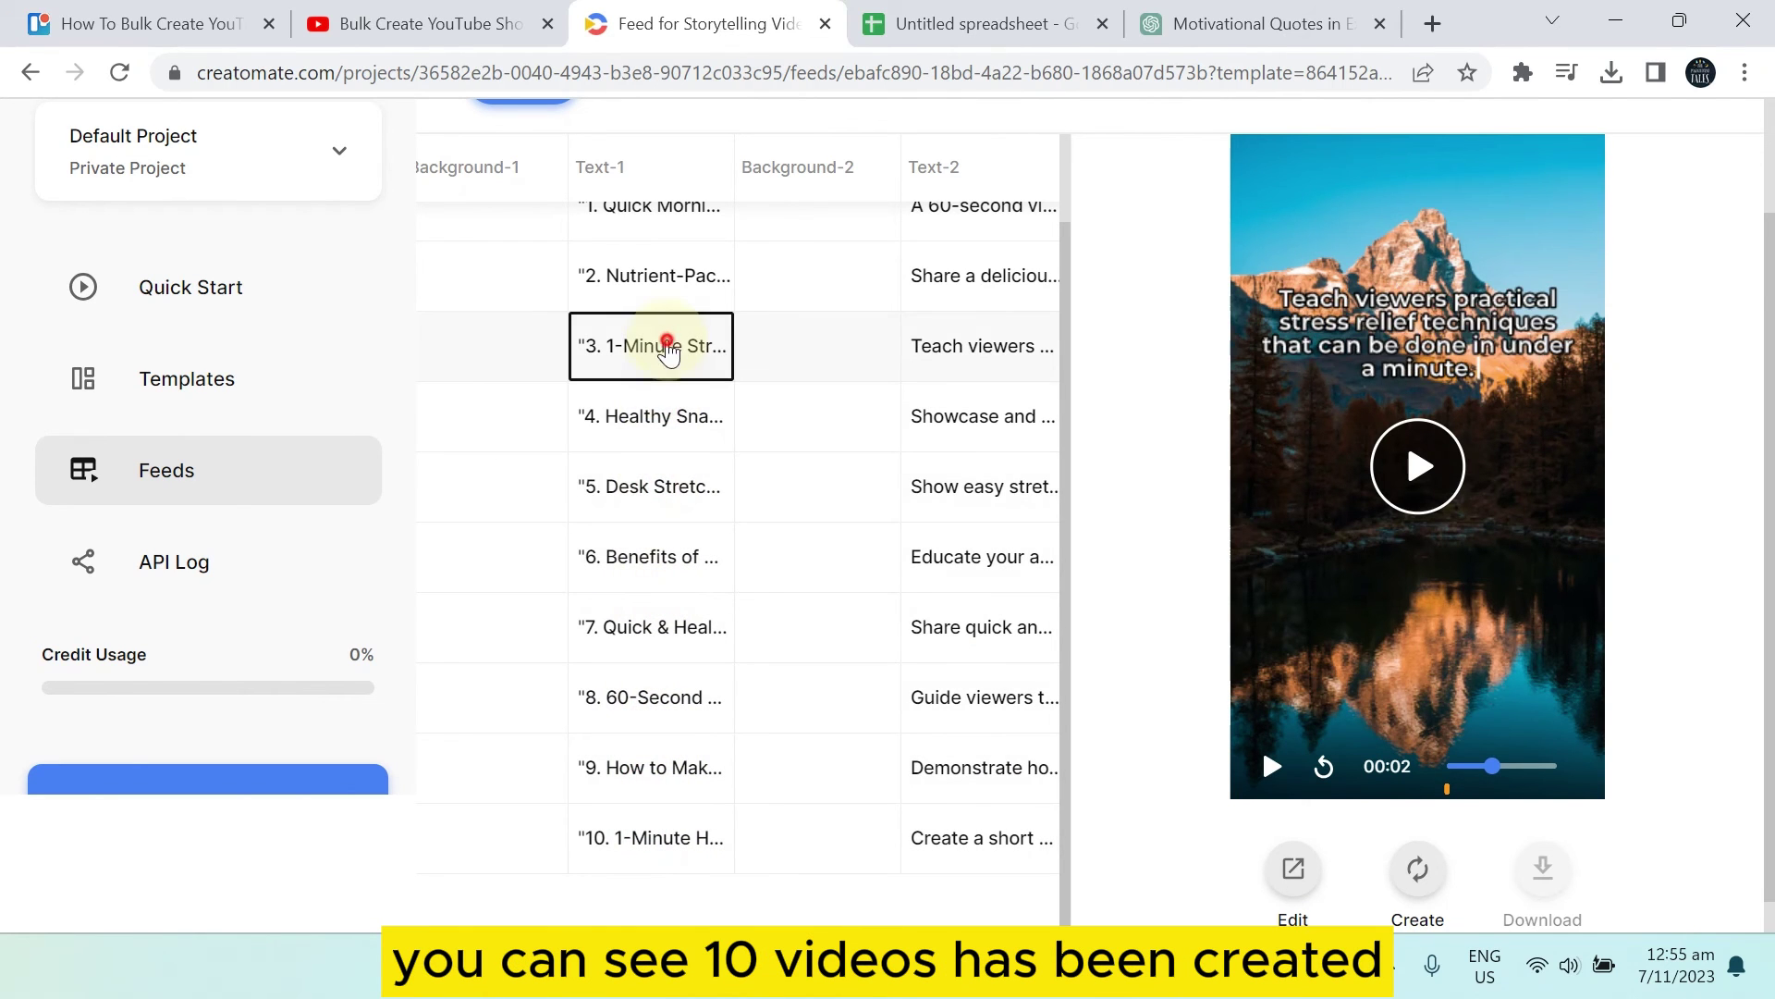
click(663, 276)
scroll(721, 472, up, 1)
scroll(726, 488, up, 1)
scroll(1034, 276, up, 1)
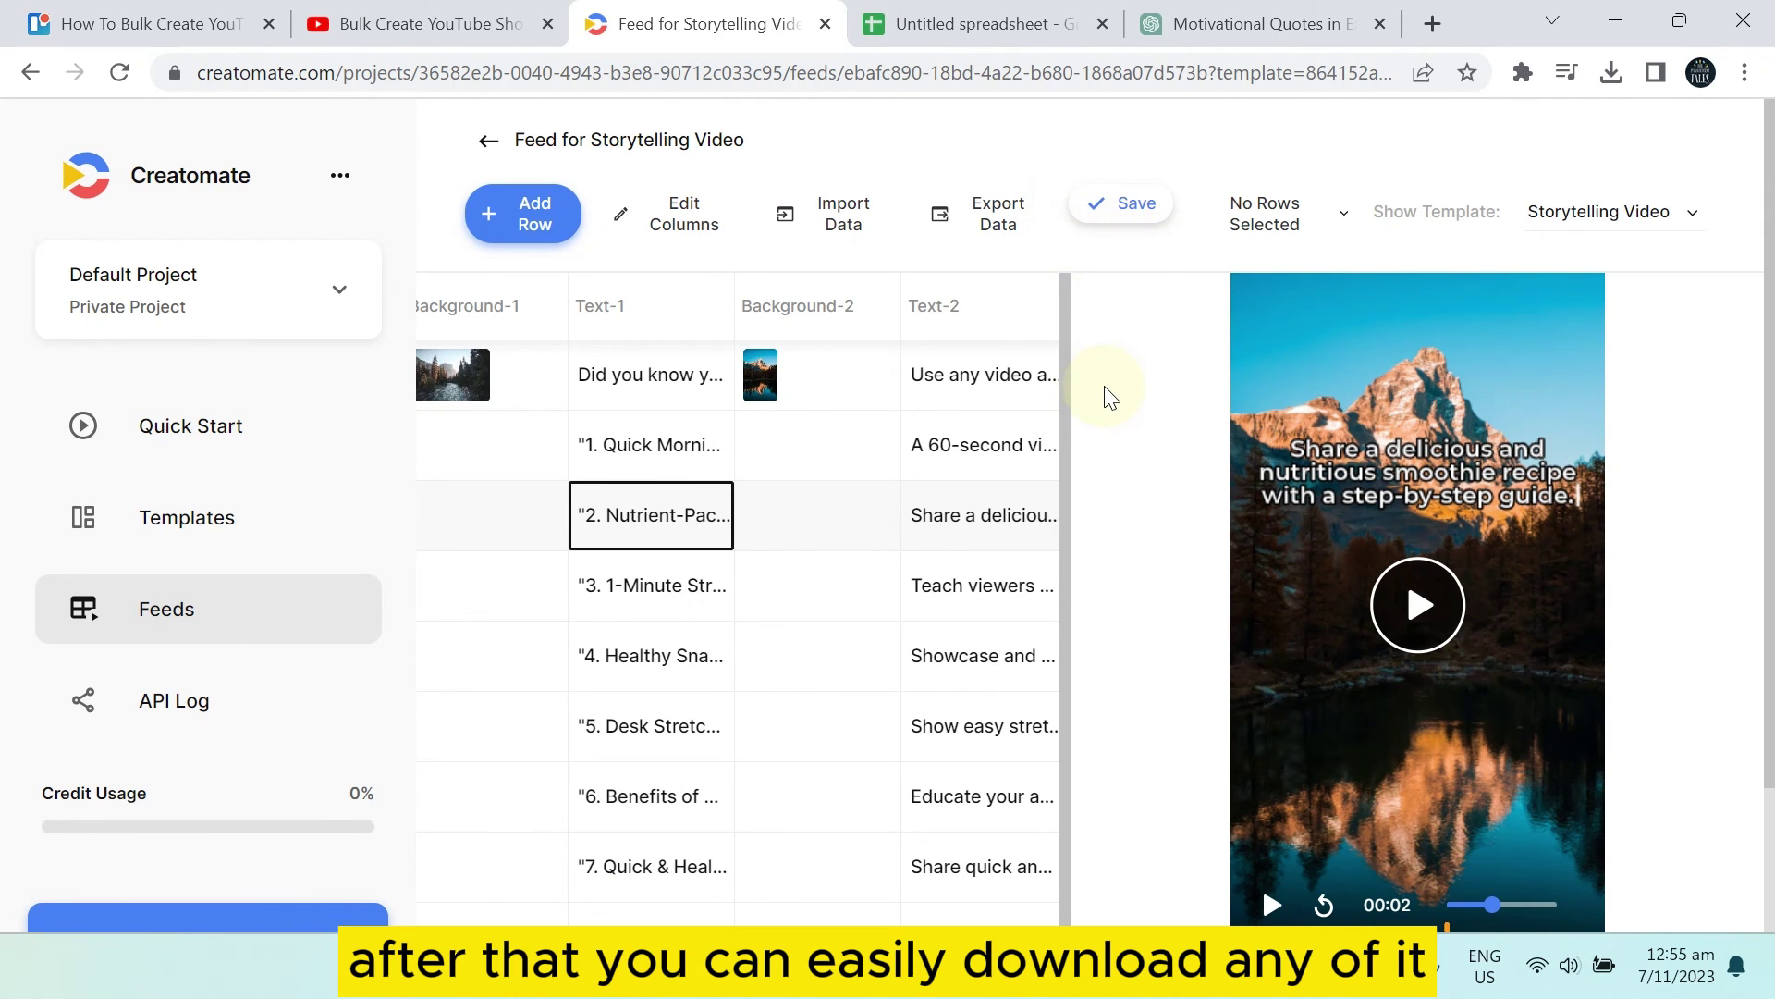
scroll(1105, 397, down, 1)
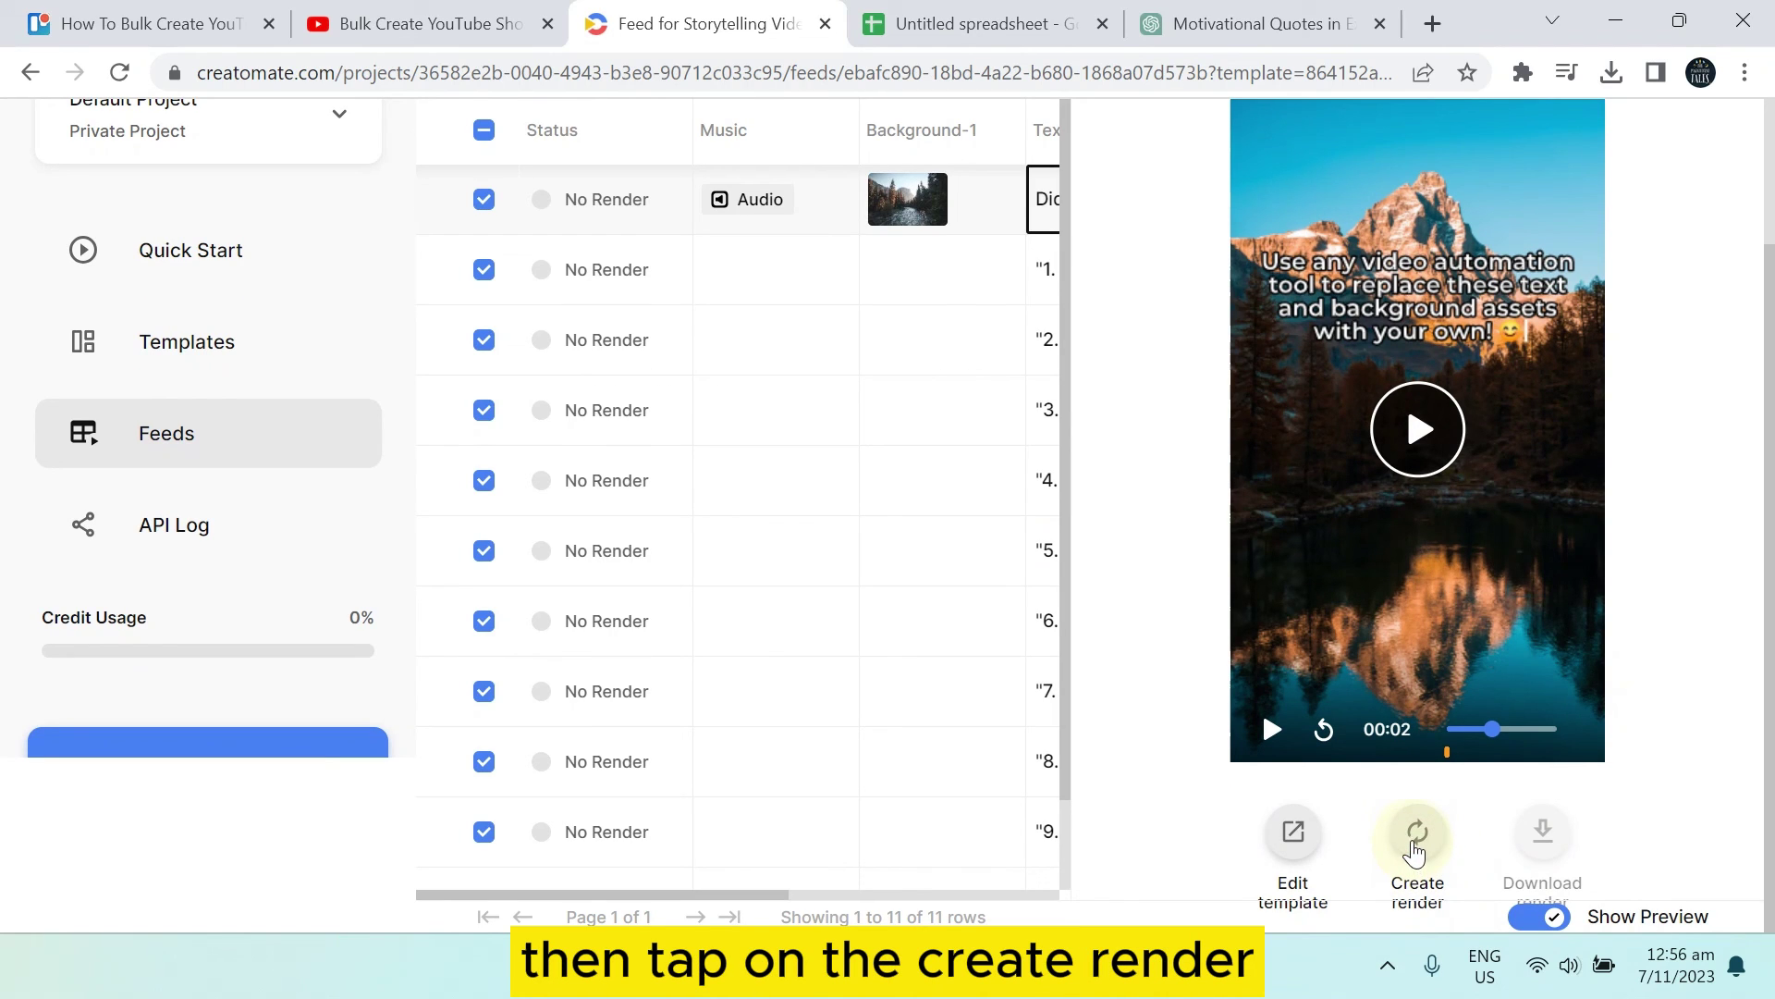
Render the first feed row's video and download the finished file
click(1415, 840)
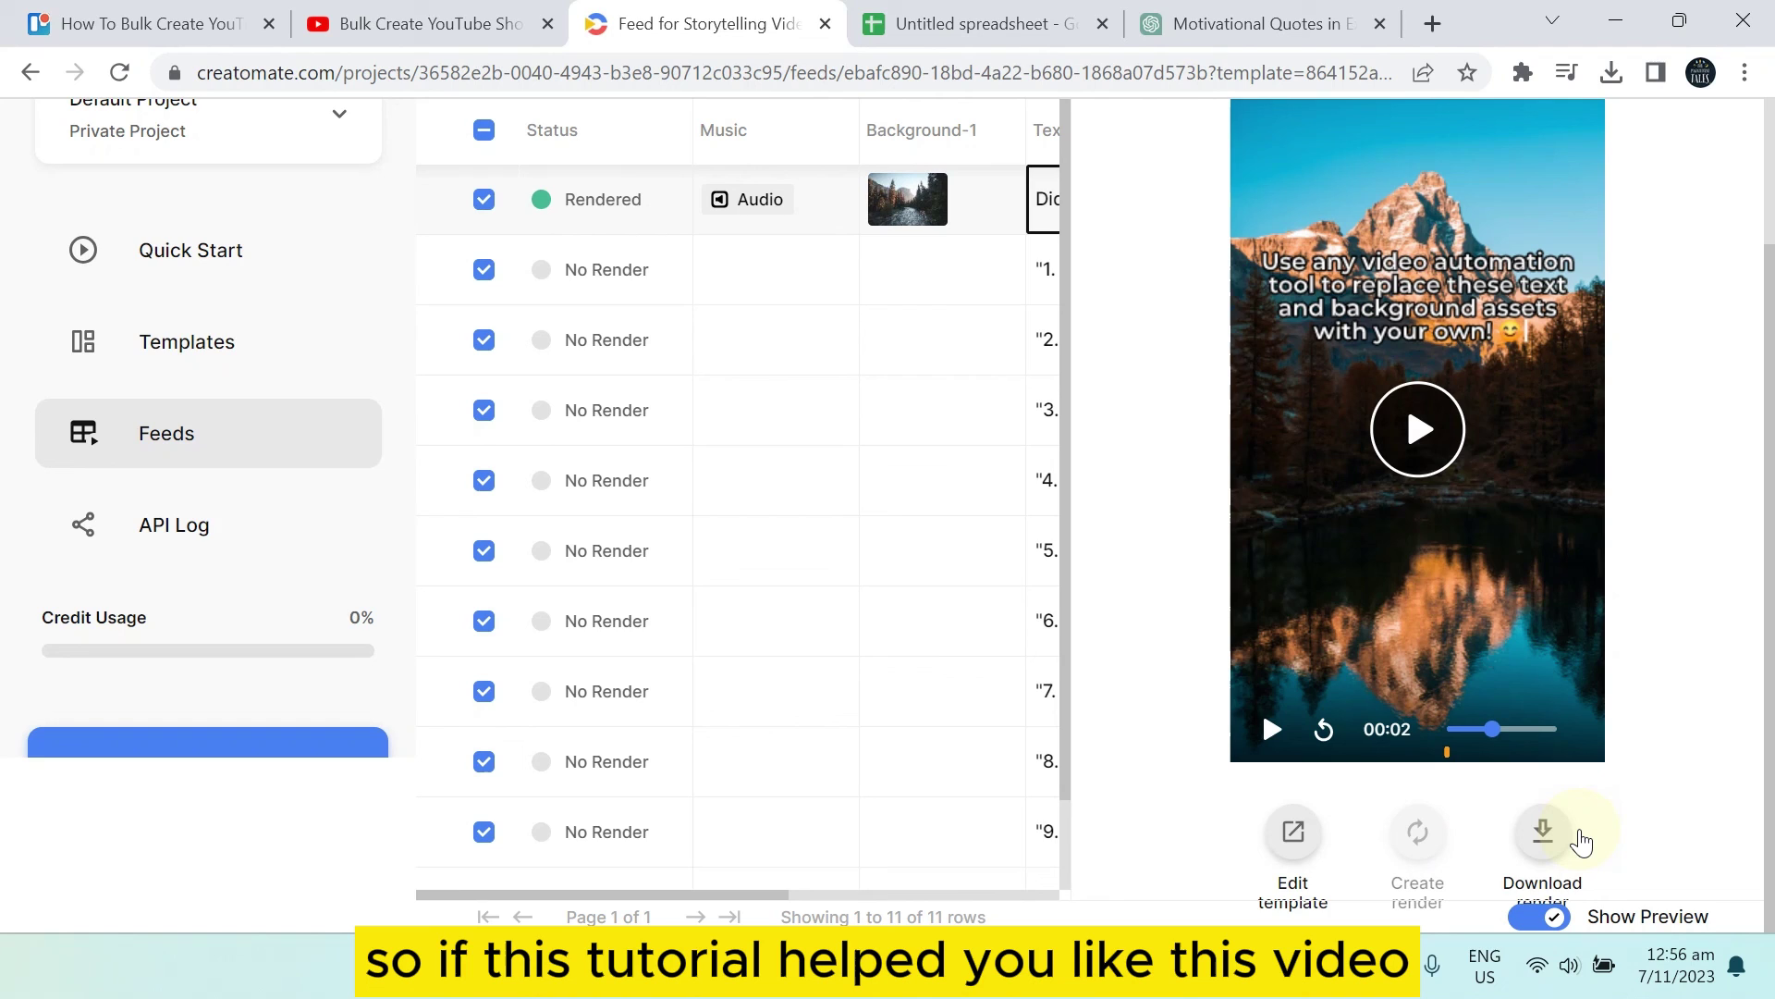
click(1550, 853)
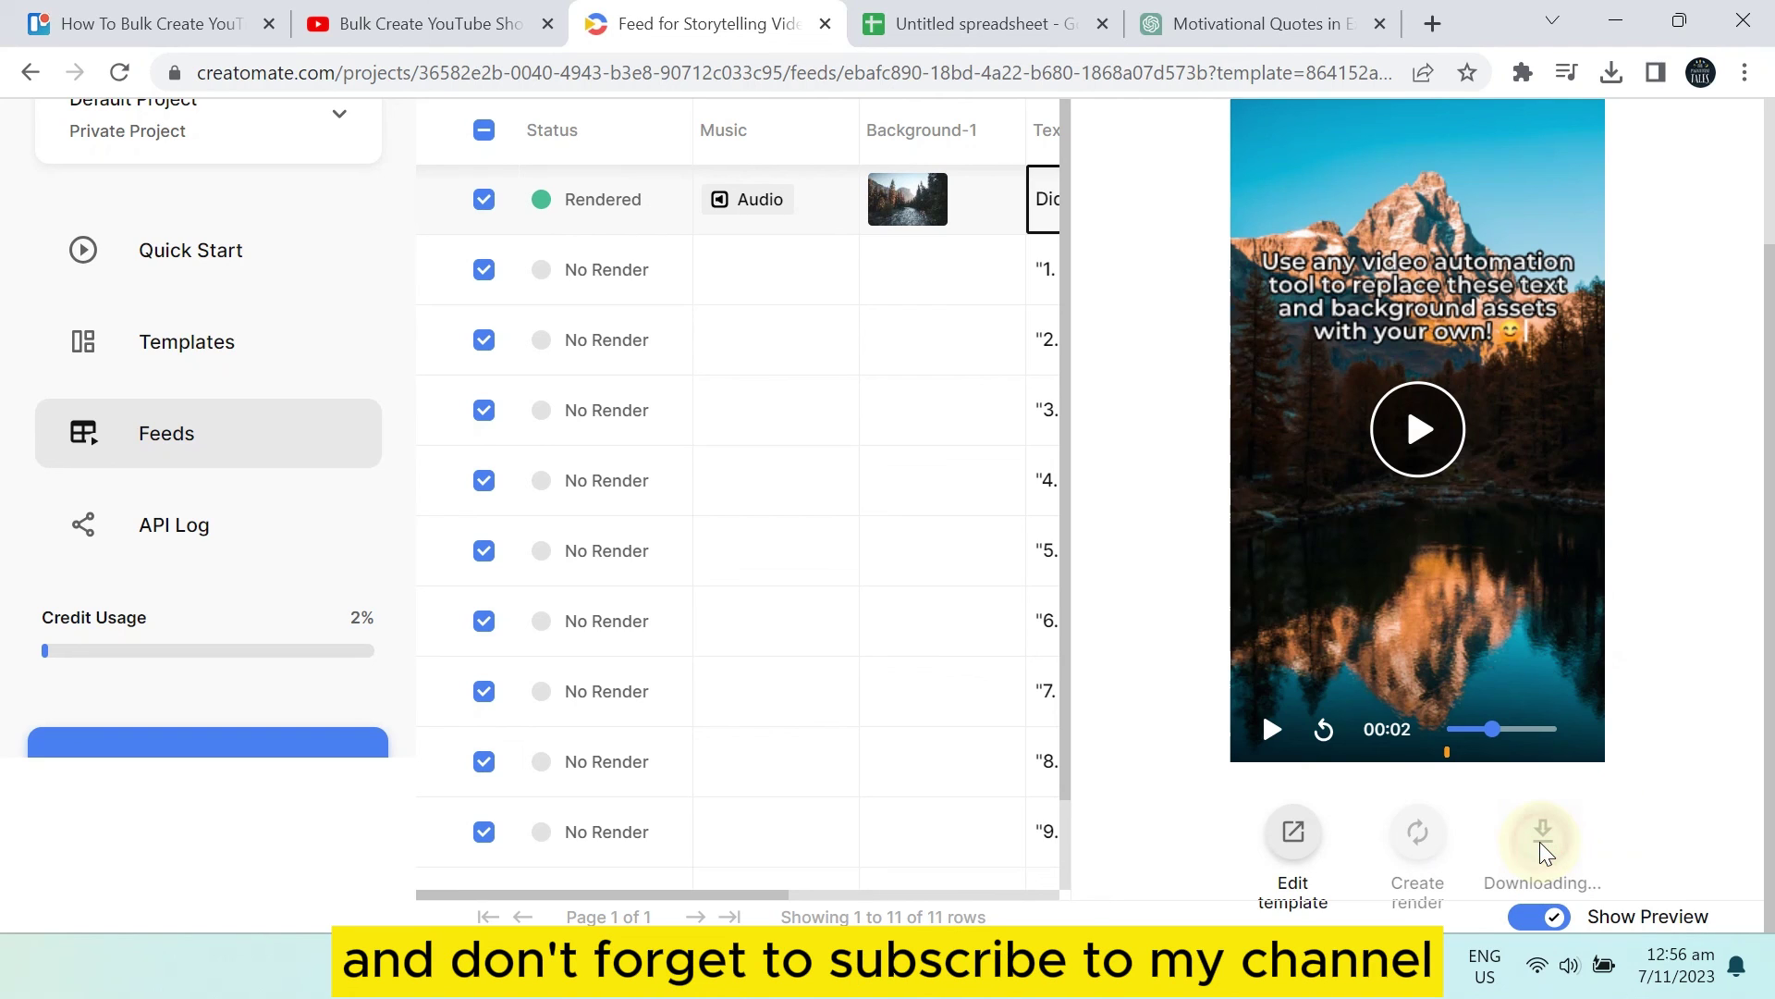